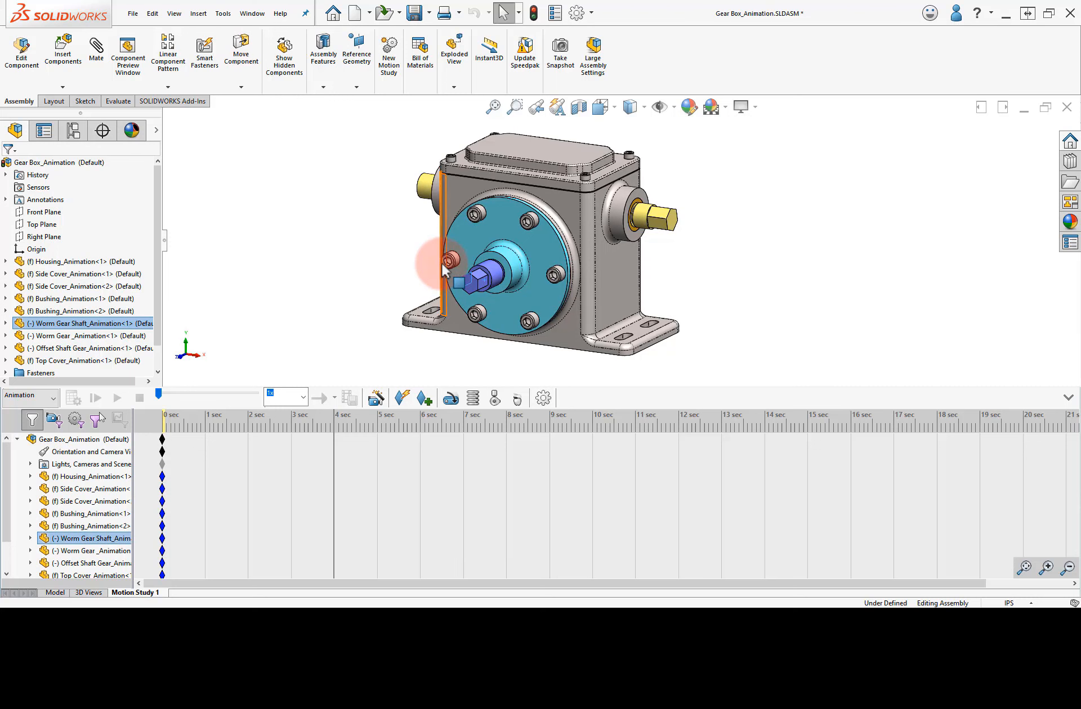
Place a key at 4 seconds for the Worm Gear Shaft, then calculate and play the motion study.
right_click(335, 536)
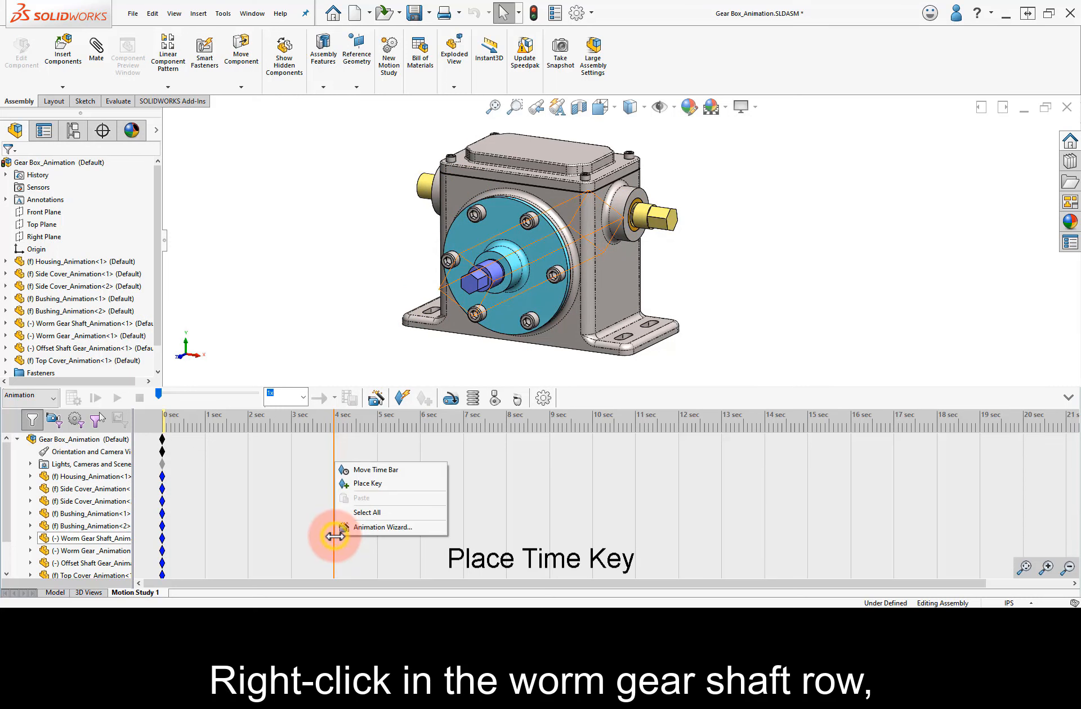
left_click(369, 484)
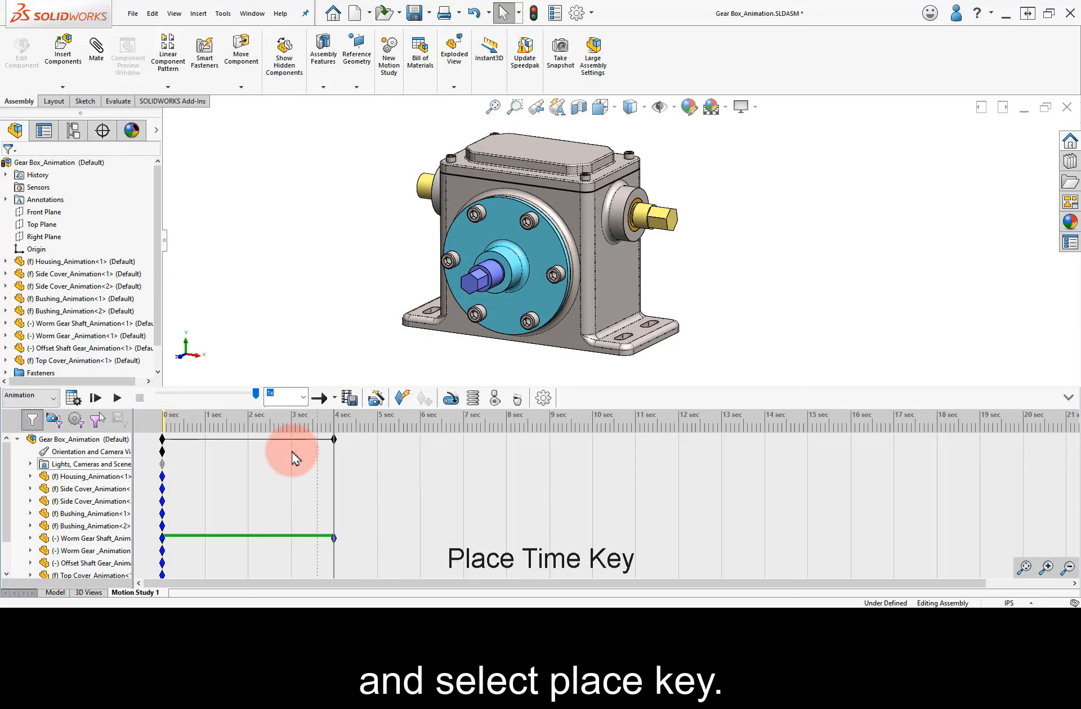
left_click(80, 395)
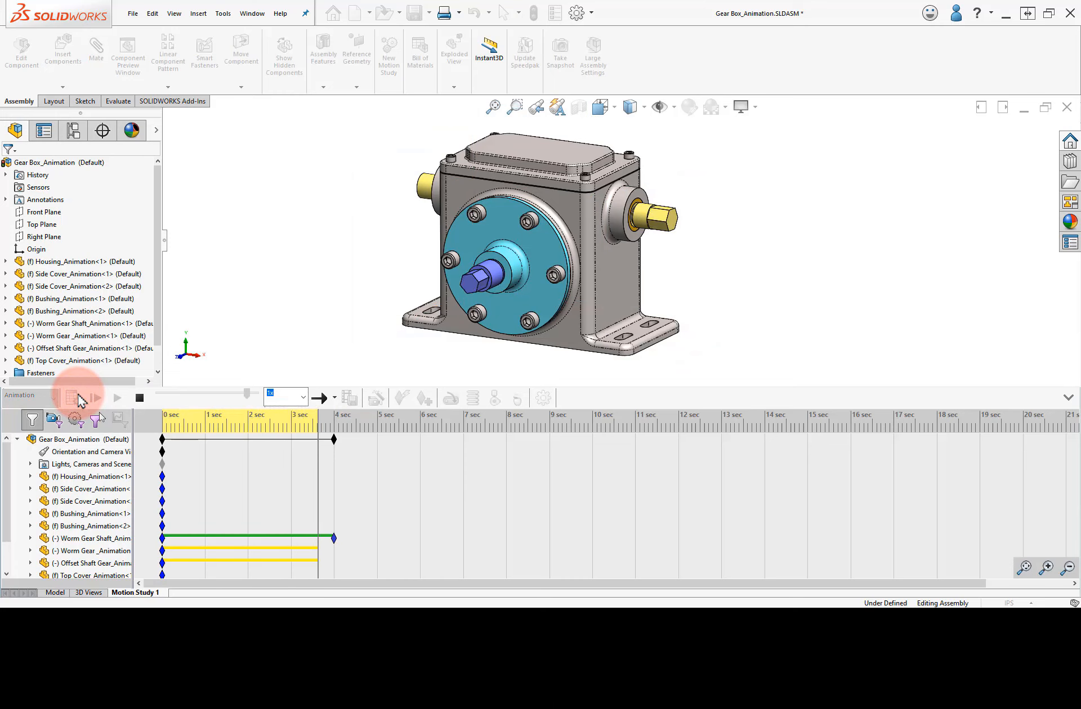
left_click(115, 398)
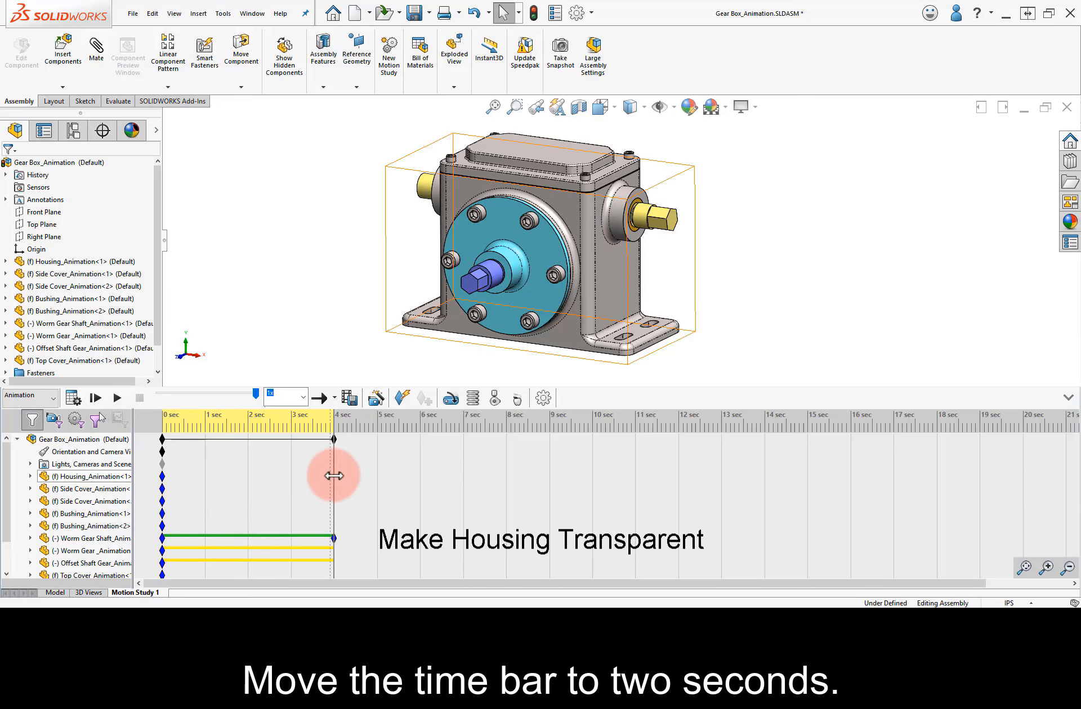
Make the housing transparent at the 2-second mark and play the animation from the start.
left_click_drag(334, 476, 249, 473)
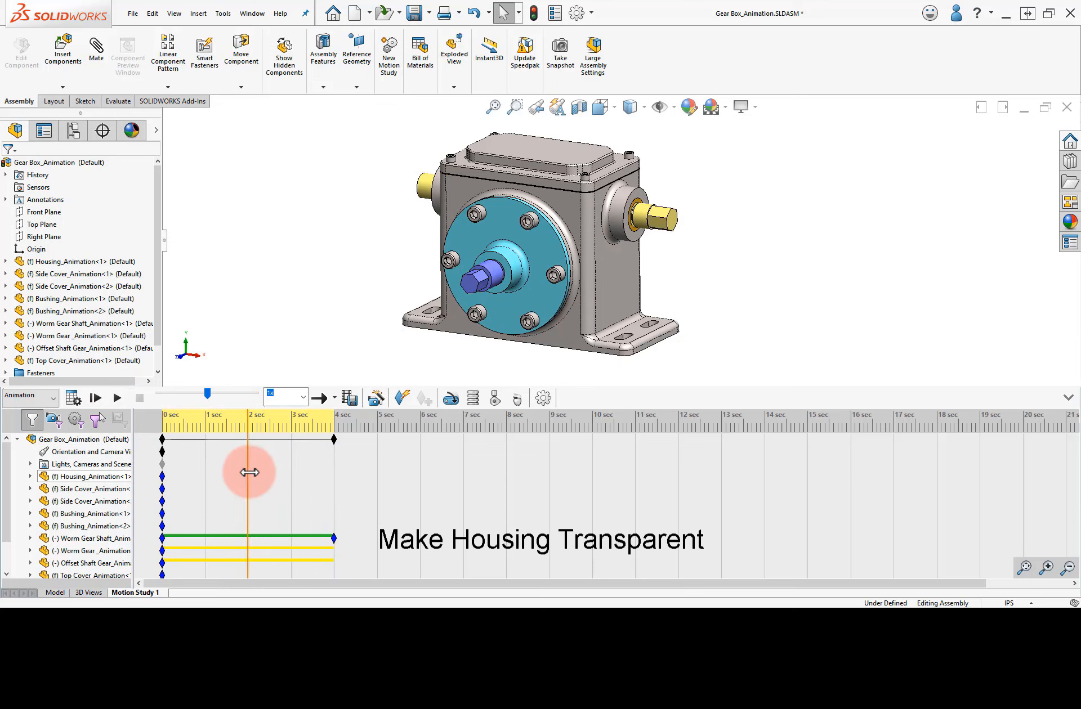
right_click(113, 477)
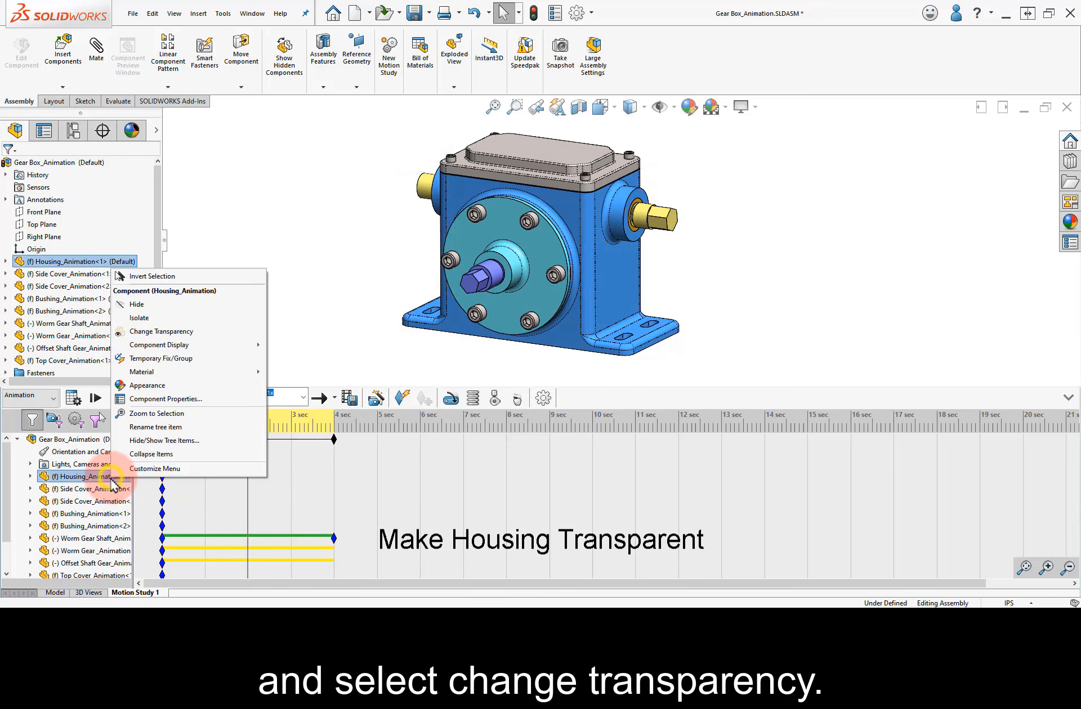
left_click(169, 331)
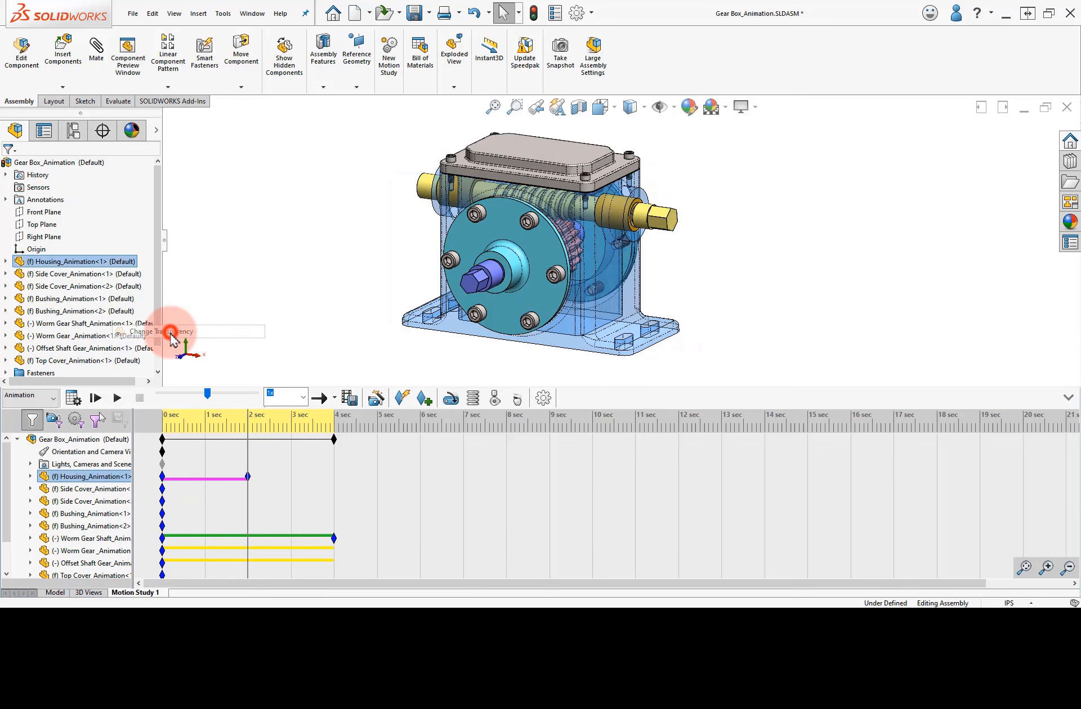
left_click(257, 354)
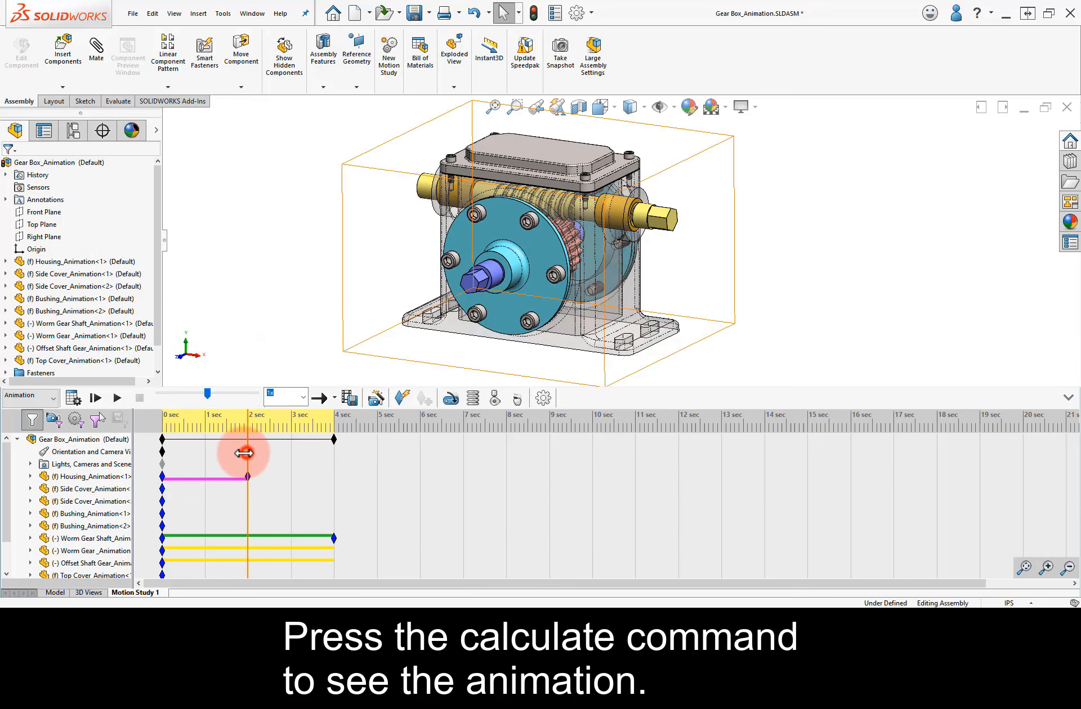
left_click_drag(244, 453, 158, 456)
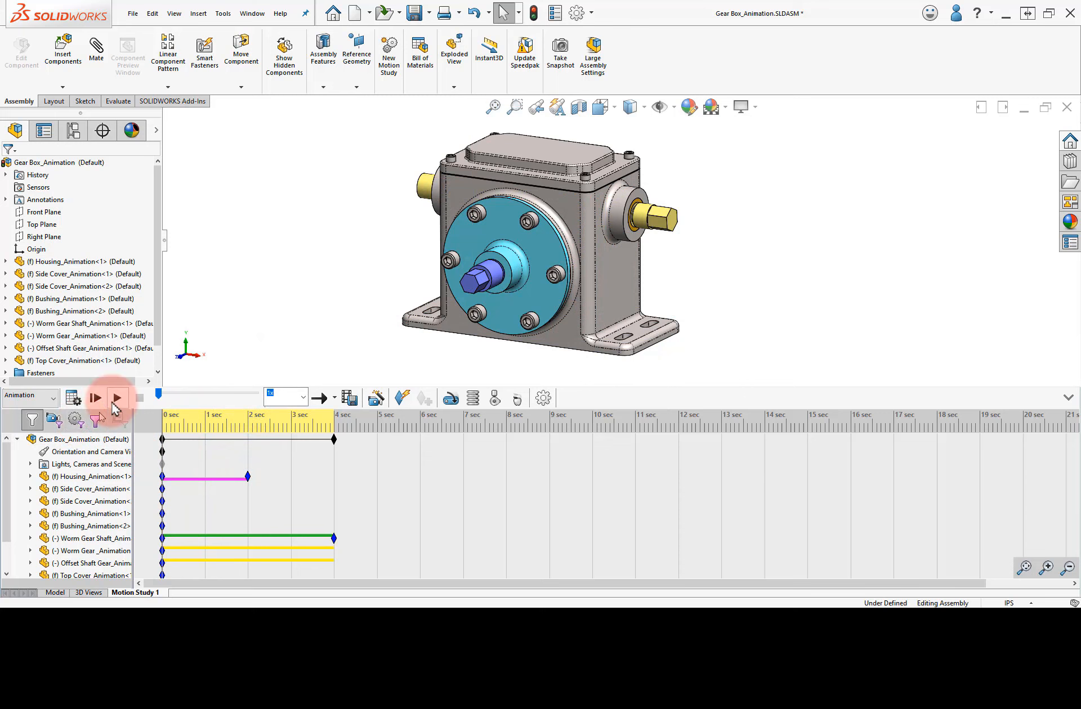
left_click(116, 398)
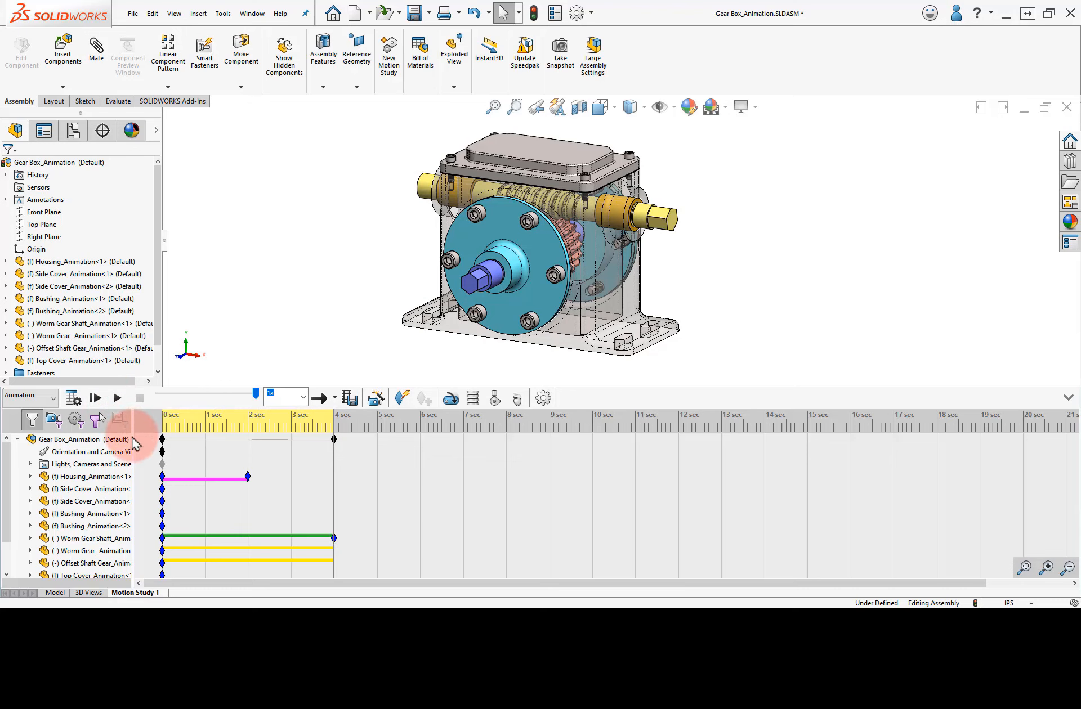
Hide the top cover at the 4-second mark and play the animation.
left_click_drag(5, 468, 5, 498)
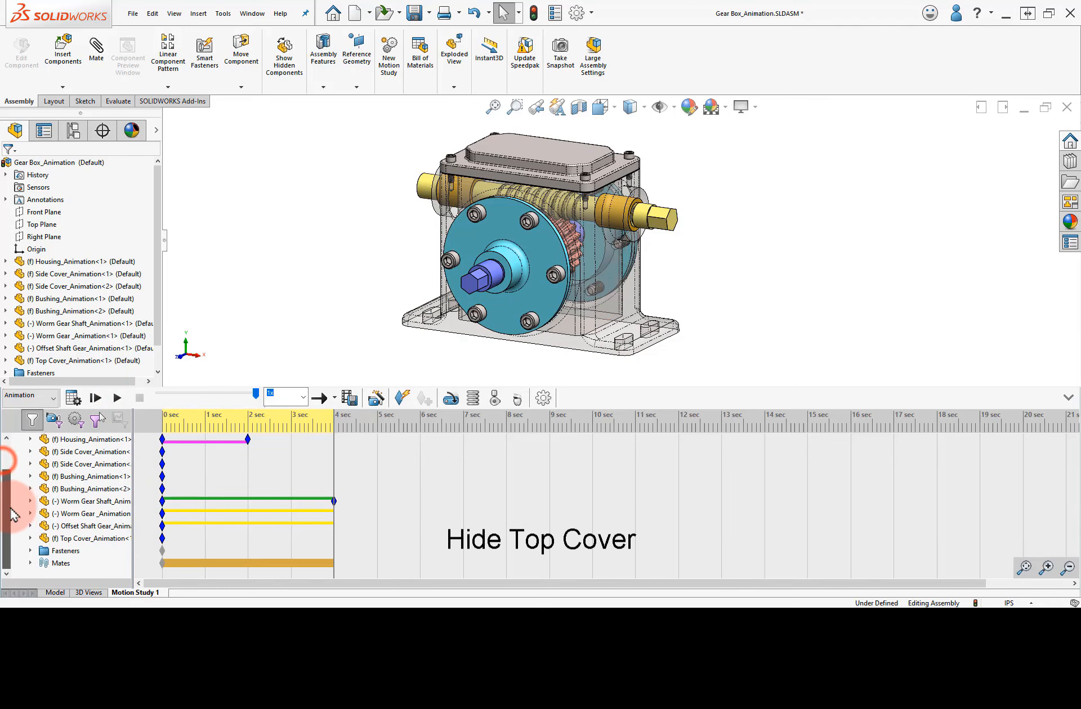
left_click(81, 549)
left_click(79, 538)
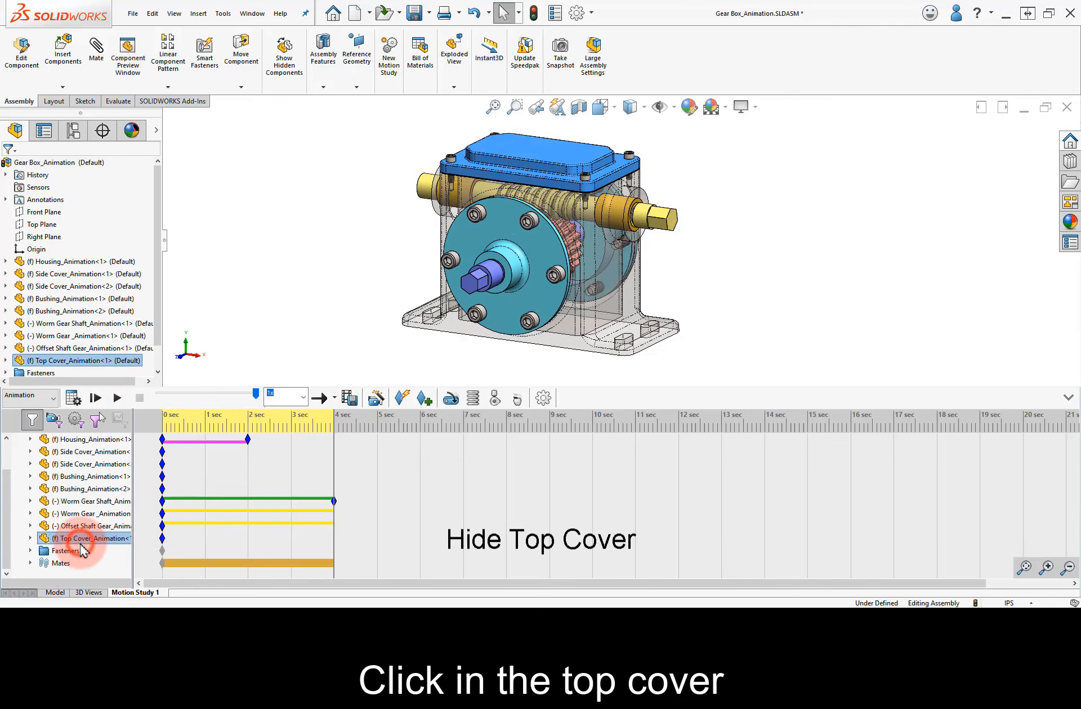
right_click(78, 535)
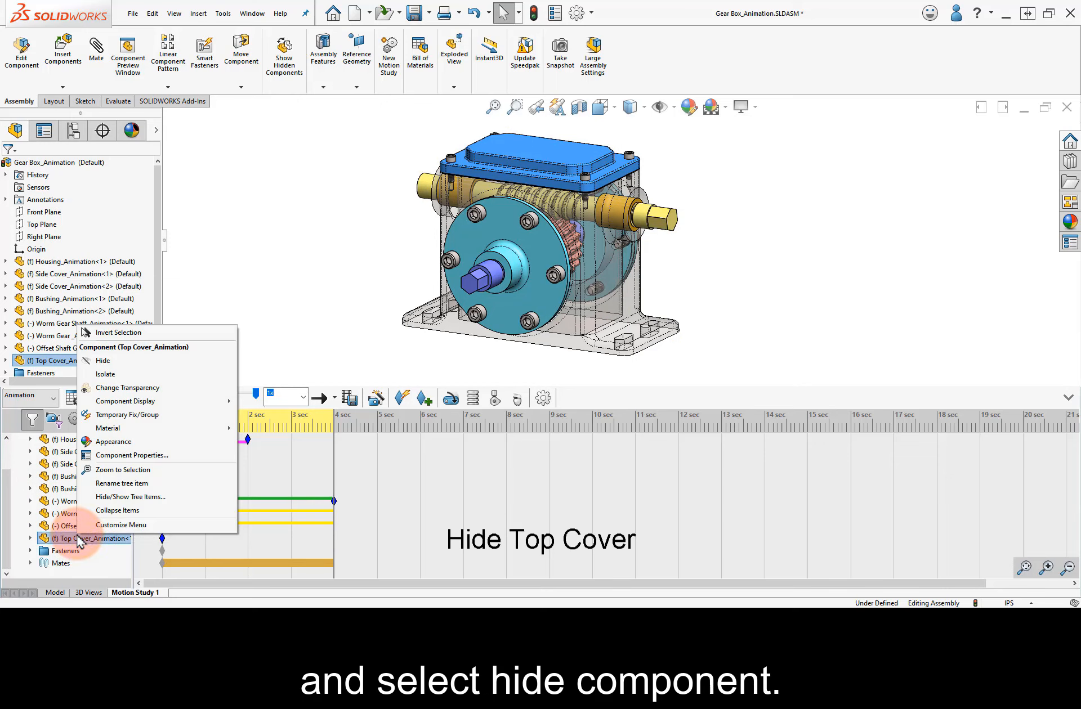
left_click(143, 367)
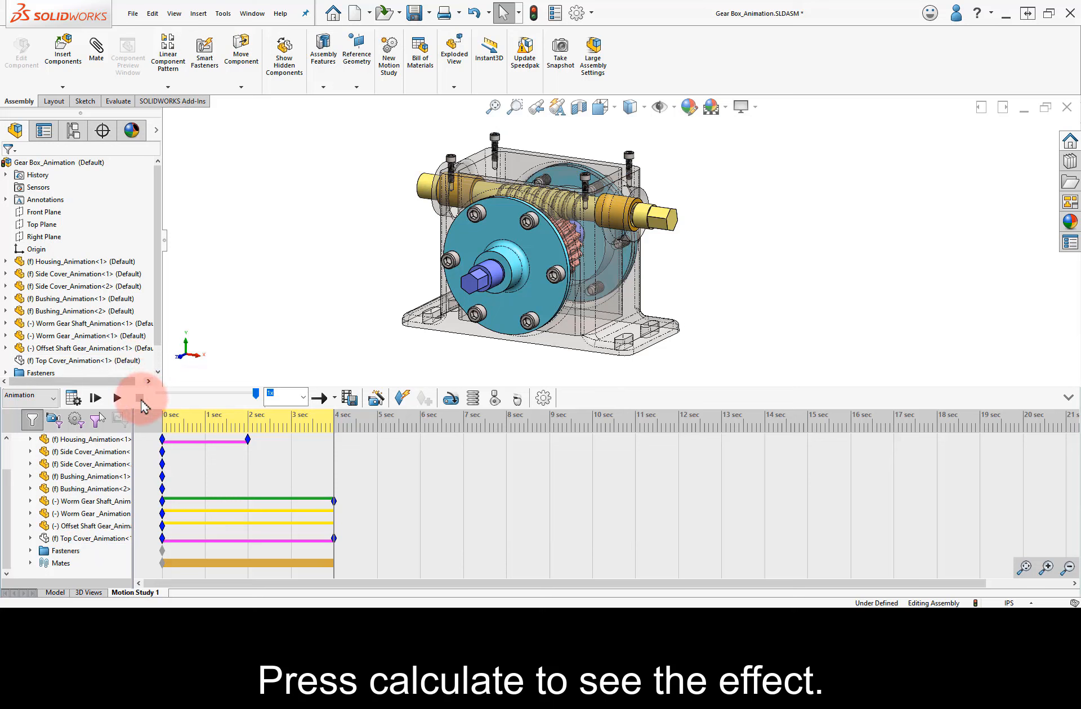
left_click(118, 400)
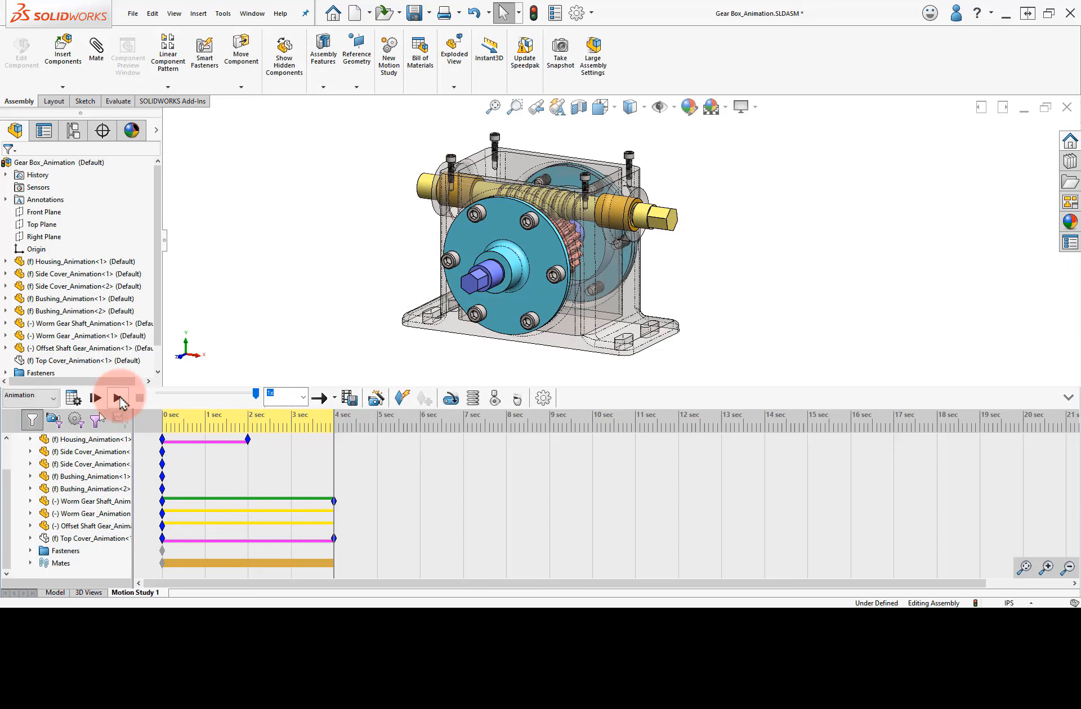
Extend the worm gear shaft's motion by moving the time bar and its end key to 6 seconds.
left_click(336, 526)
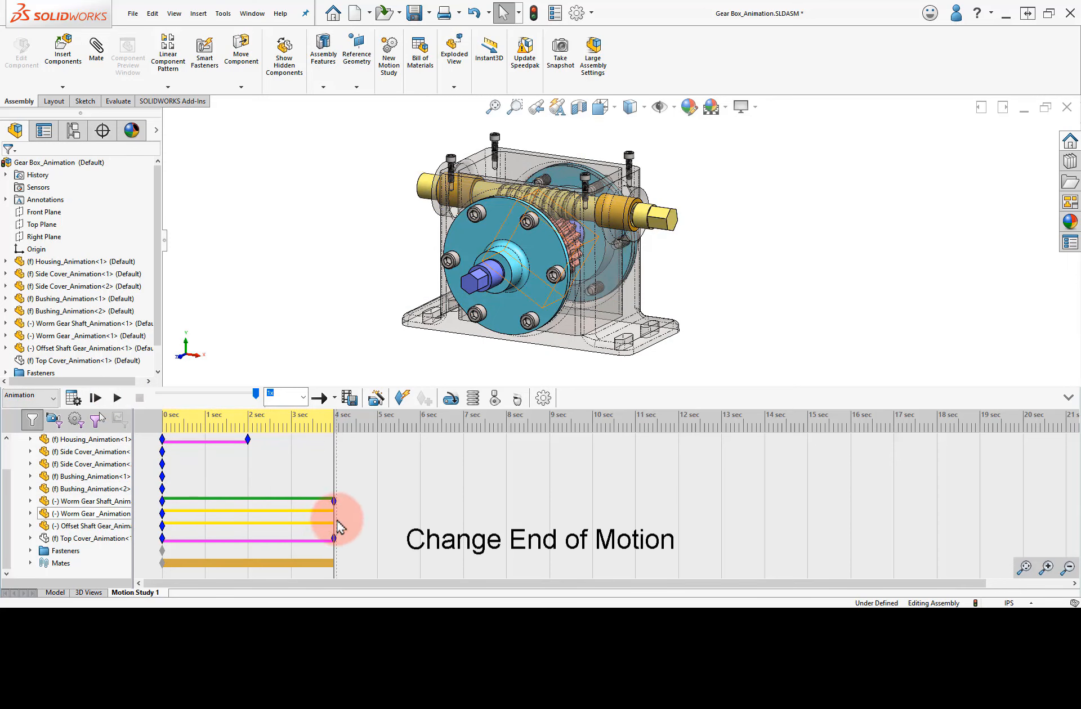
left_click(332, 524)
left_click_drag(334, 520, 421, 516)
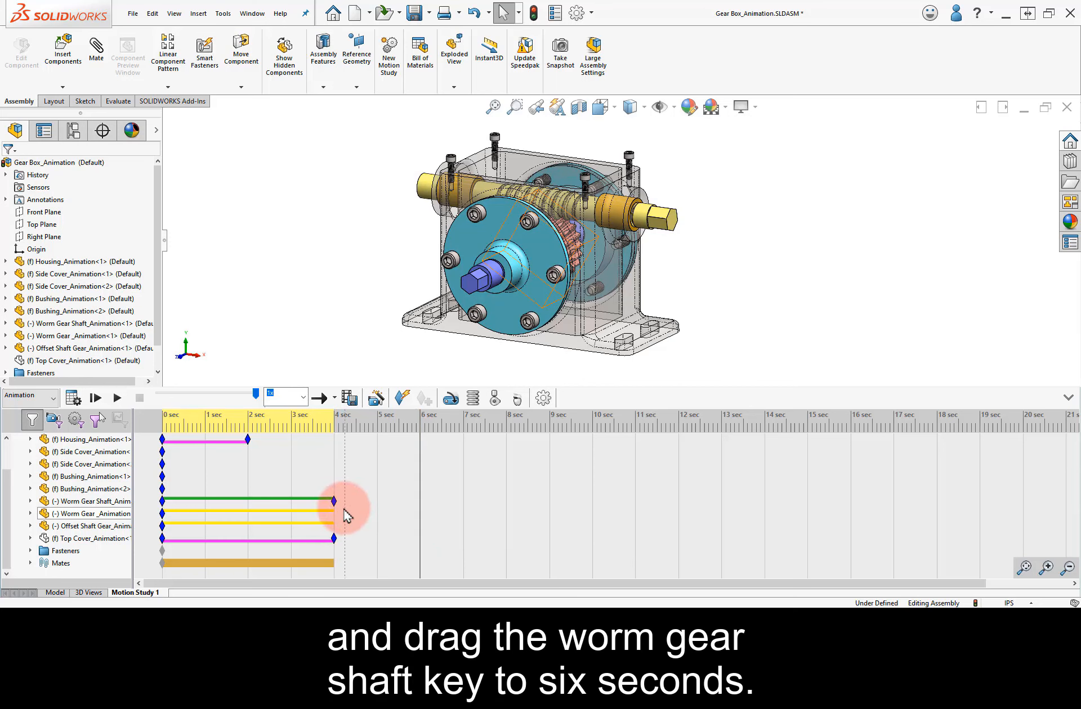
left_click_drag(336, 500, 420, 508)
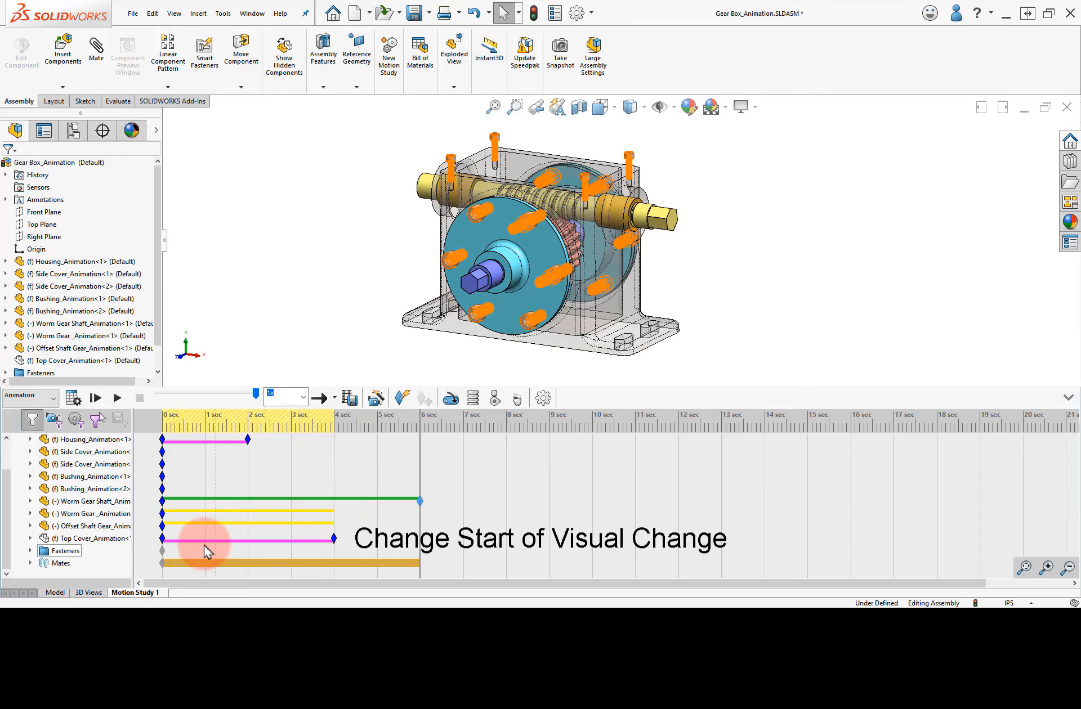
Set the start key of the top cover's visual change to 3 seconds and recalculate the animation.
left_click_drag(163, 538, 290, 544)
right_click(290, 540)
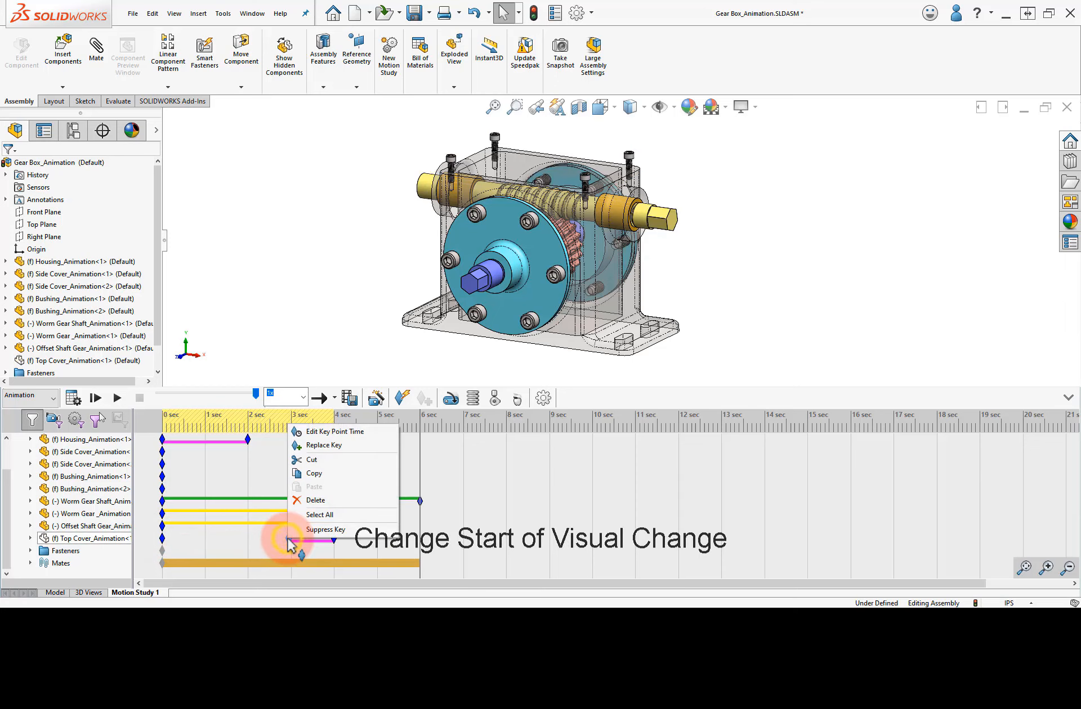
left_click(314, 434)
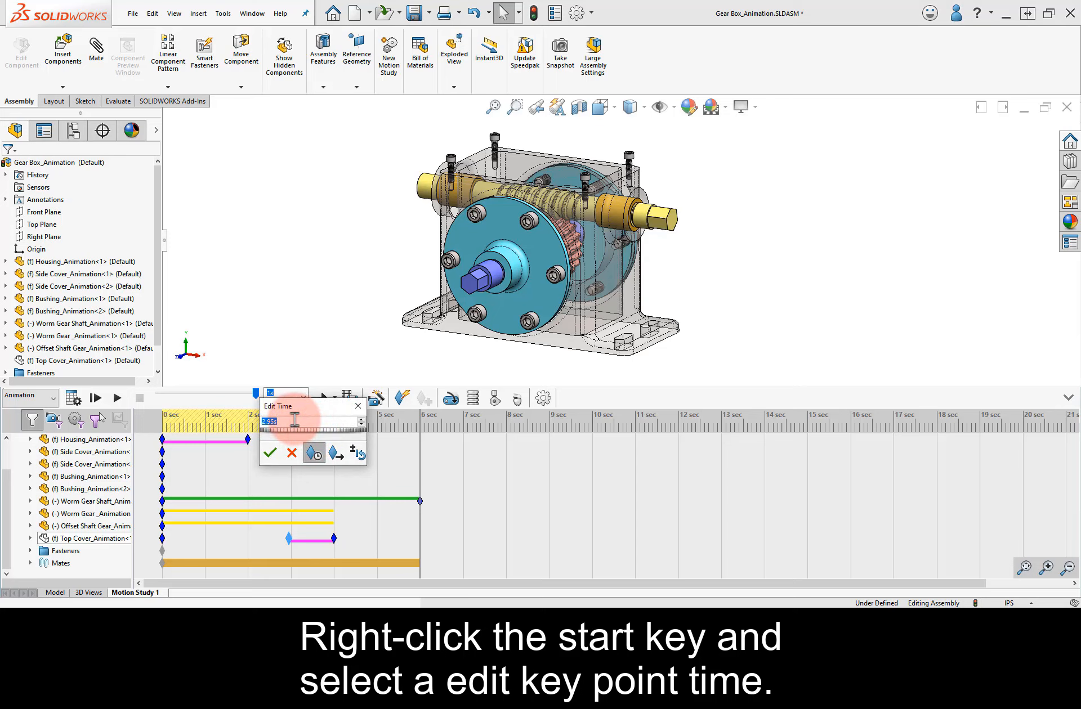
left_click(271, 452)
left_click(334, 370)
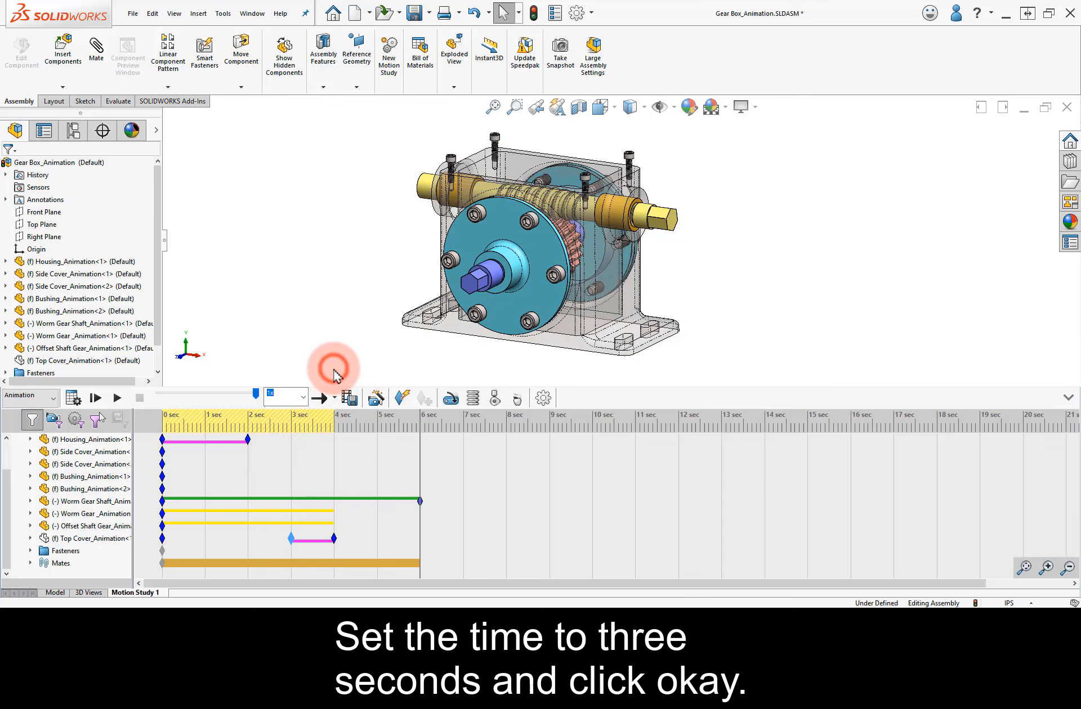
left_click(74, 398)
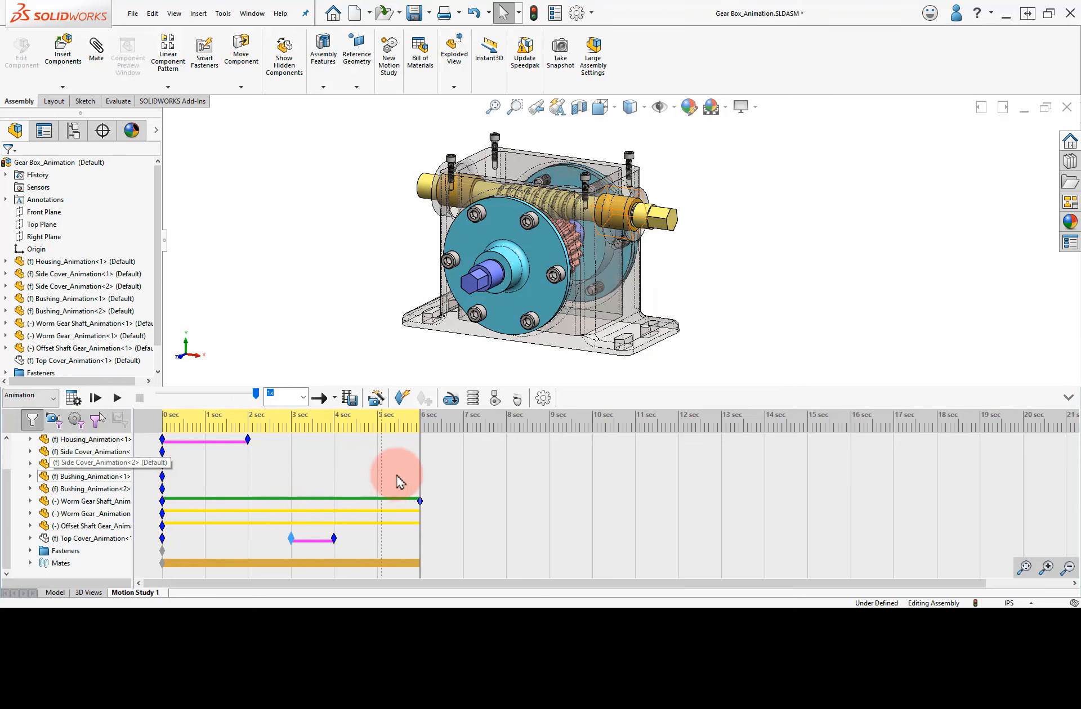
Place a key at 4 seconds for the first side cover, Side Cover_Animation<1>.
left_click_drag(424, 482, 335, 483)
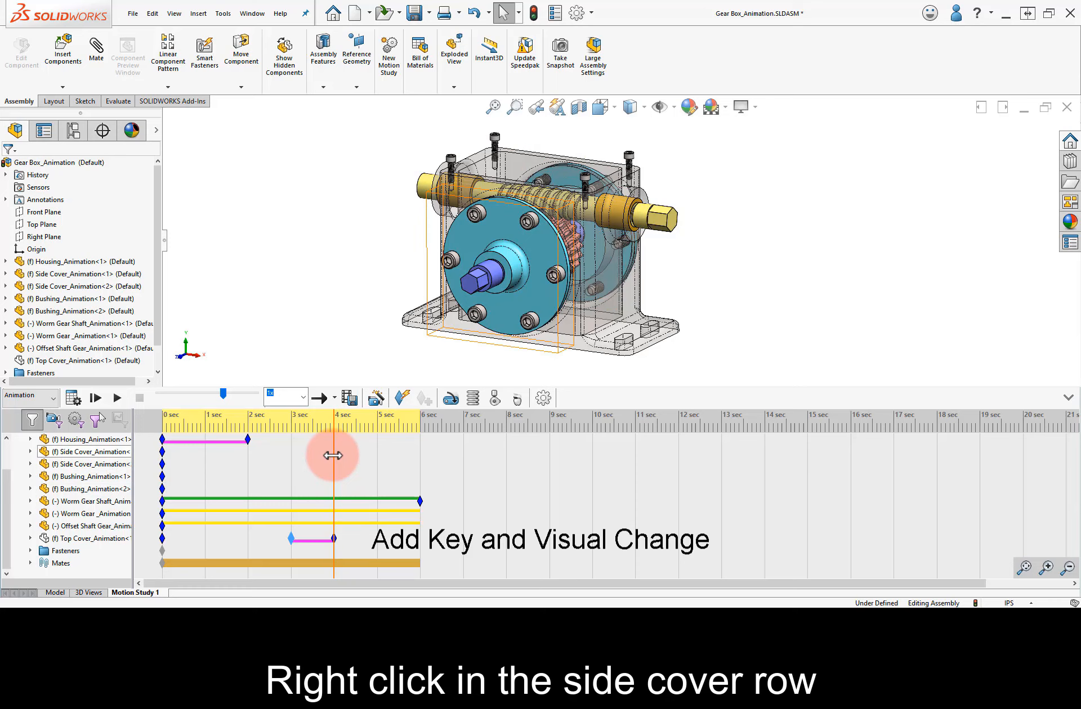
left_click(87, 451)
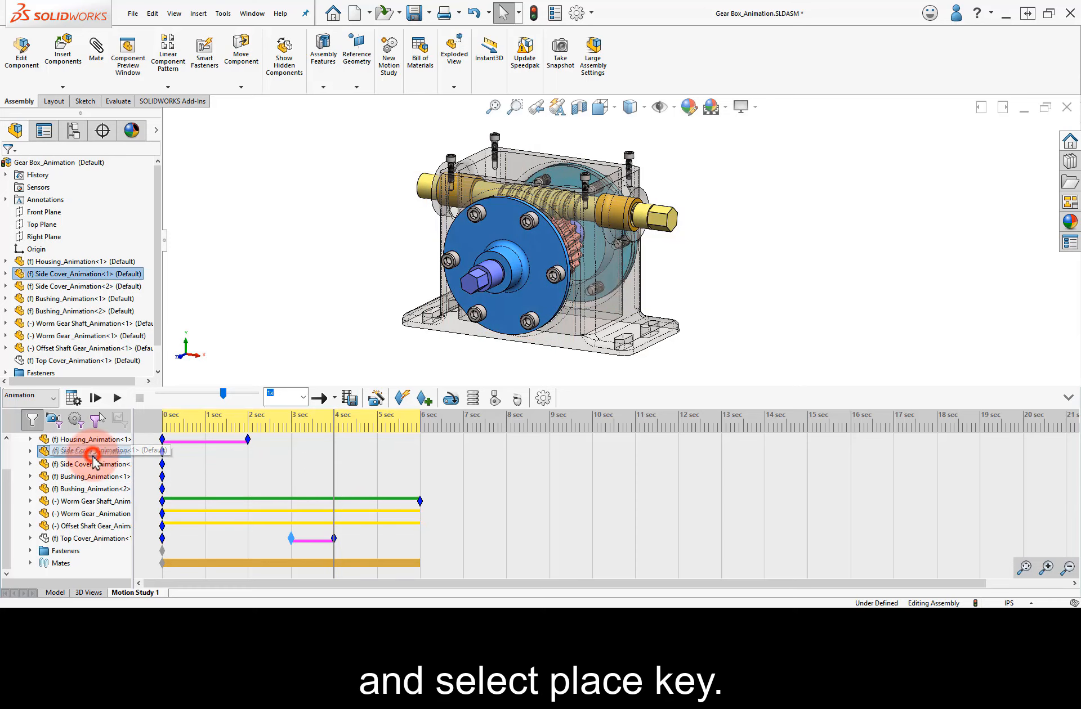
right_click(334, 453)
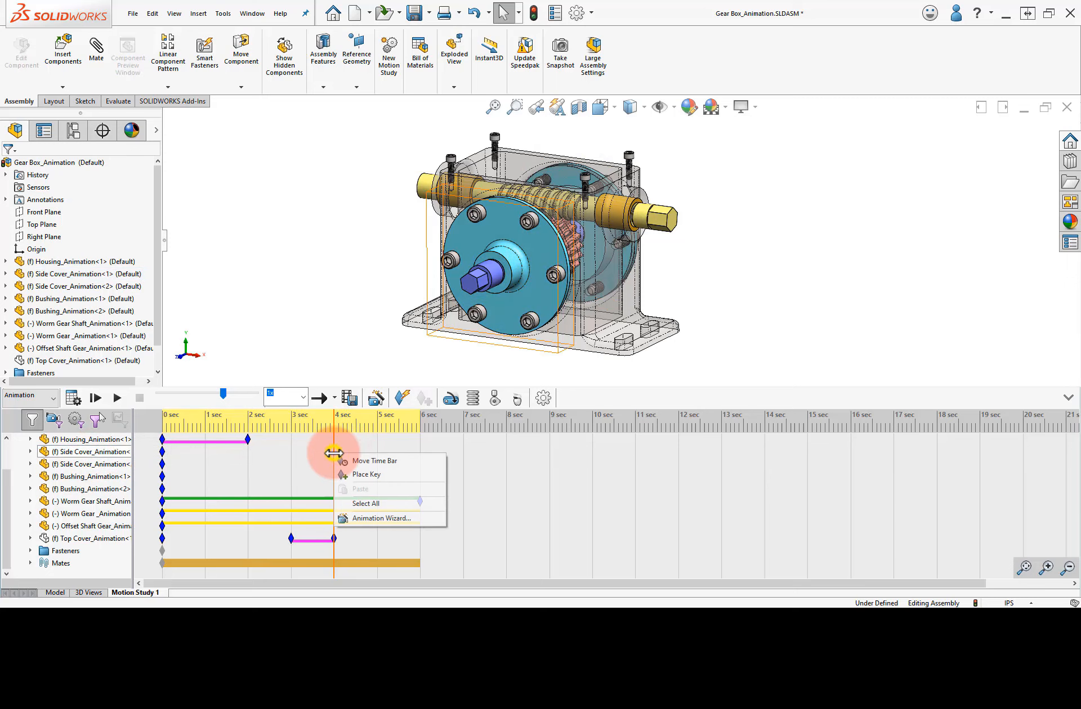
left_click(359, 477)
Set the first side cover's component display to Hidden Lines Visible at 6 seconds and calculate the animation.
left_click_drag(334, 452, 423, 472)
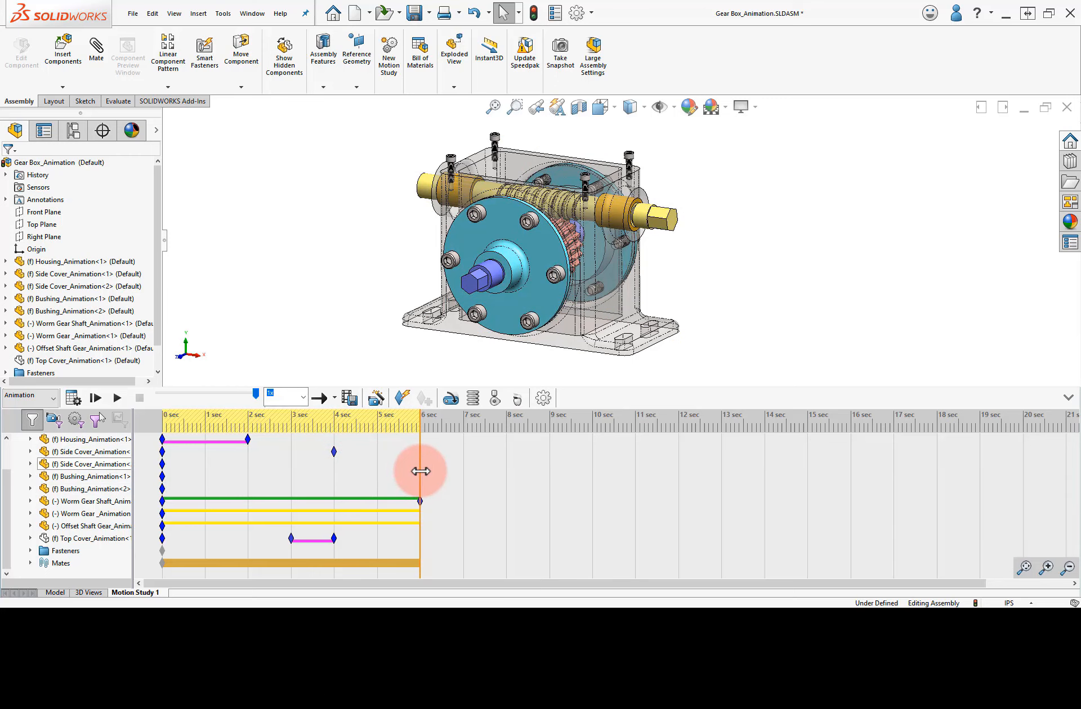
left_click(113, 454)
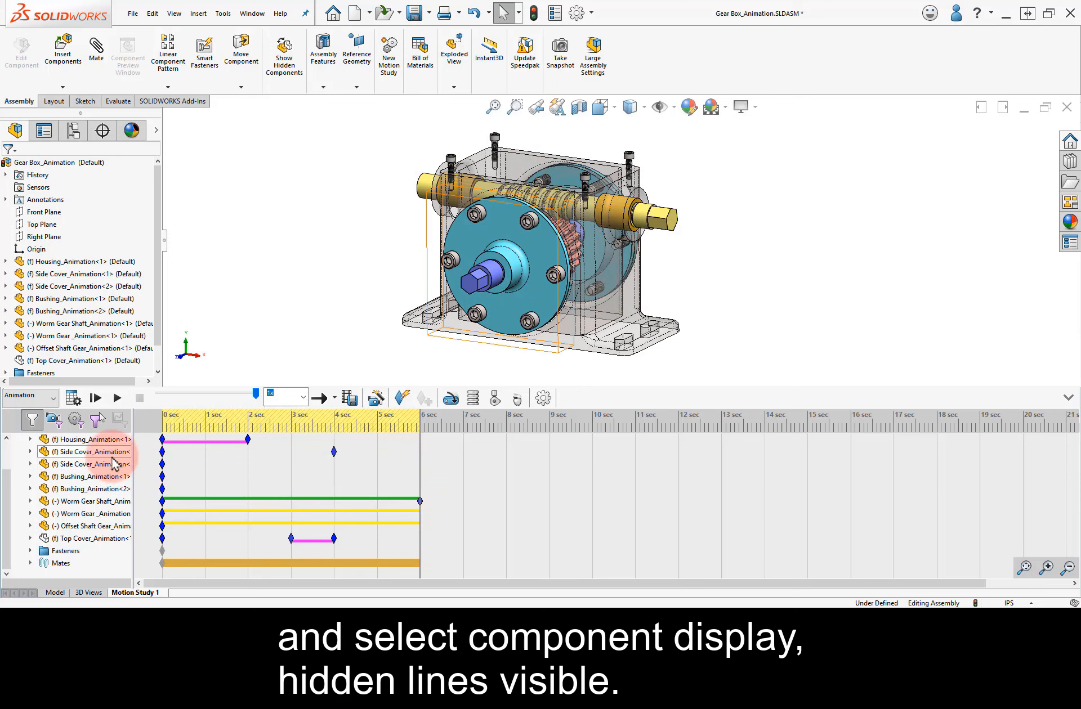
right_click(108, 458)
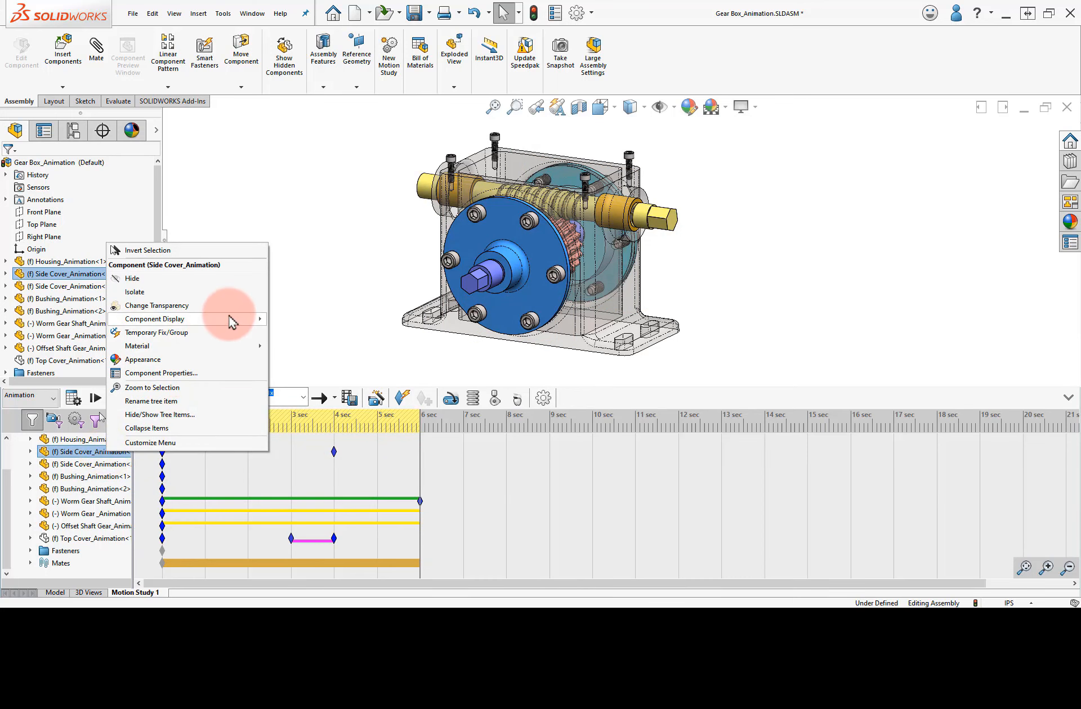
mouse_move(231, 321)
left_click(313, 335)
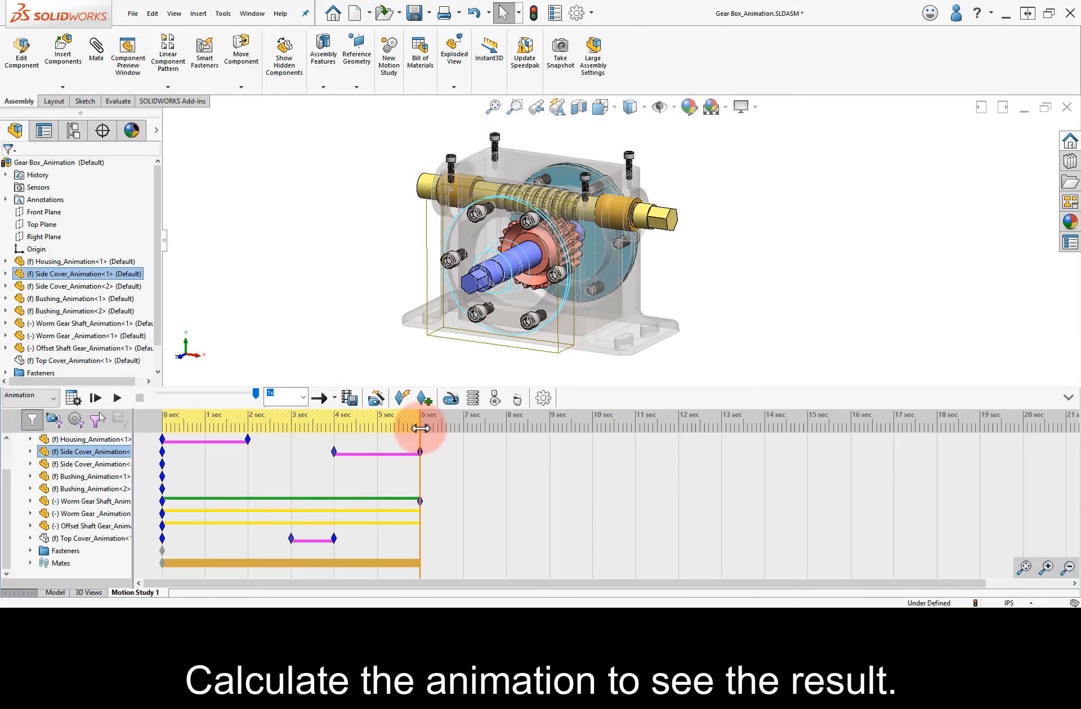
left_click(73, 400)
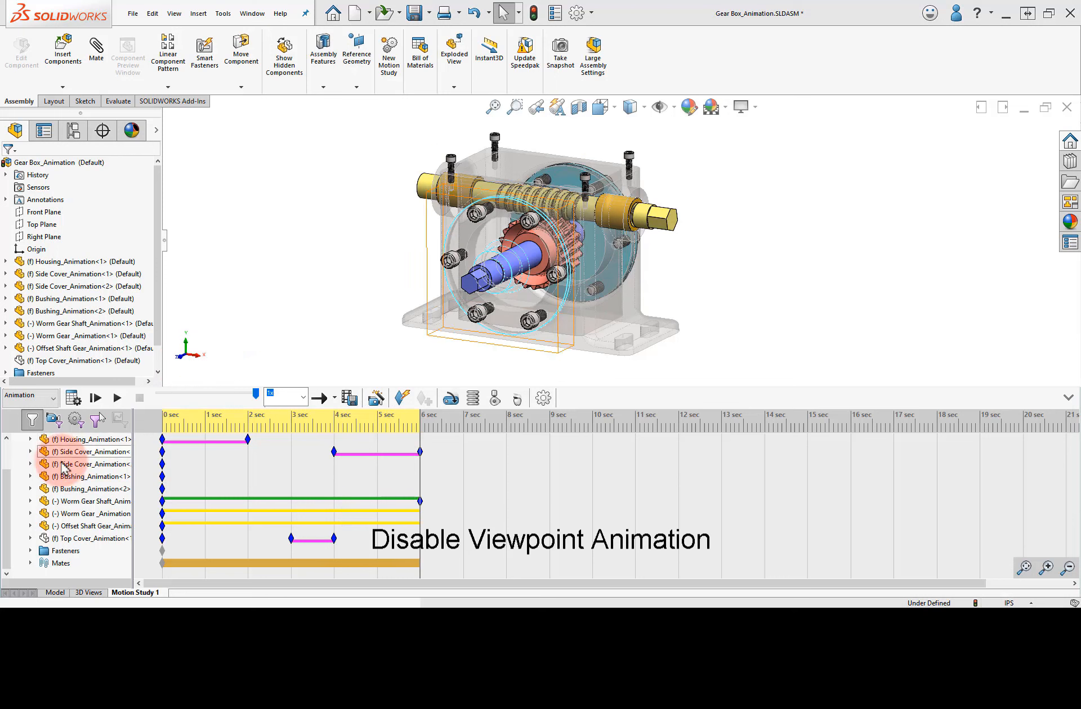
Disable playback of view keys for the orientation and camera views, rotate the gear box, and play the animation.
left_click_drag(12, 493, 11, 433)
right_click(97, 450)
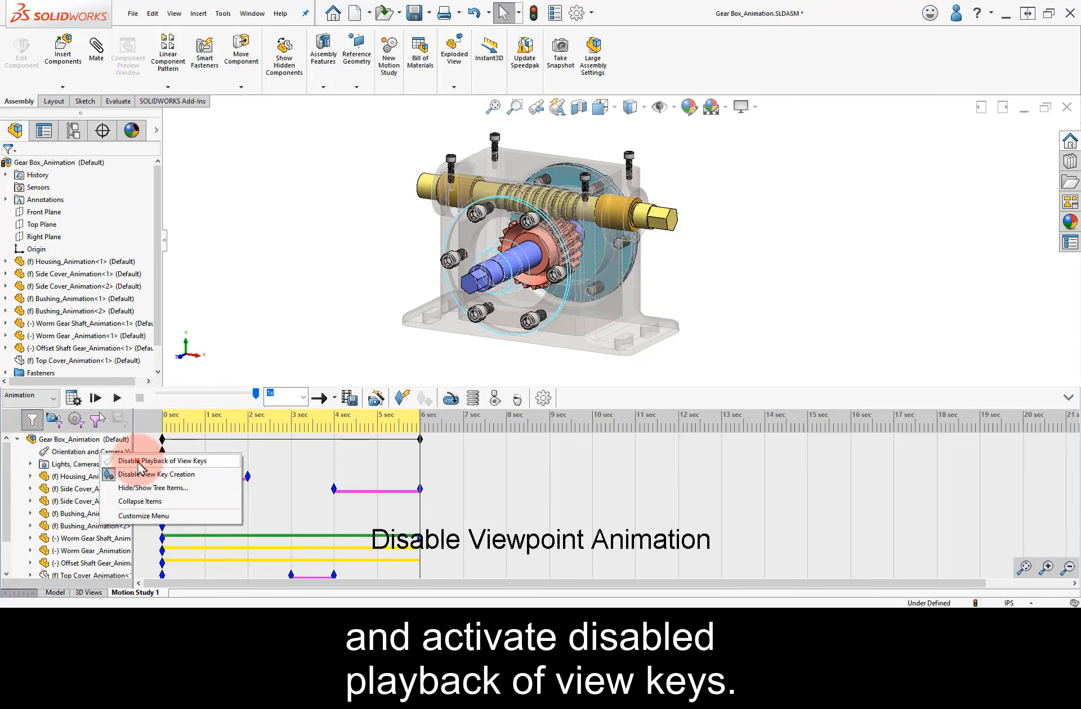
left_click(149, 461)
middle_click_drag(374, 290, 411, 434)
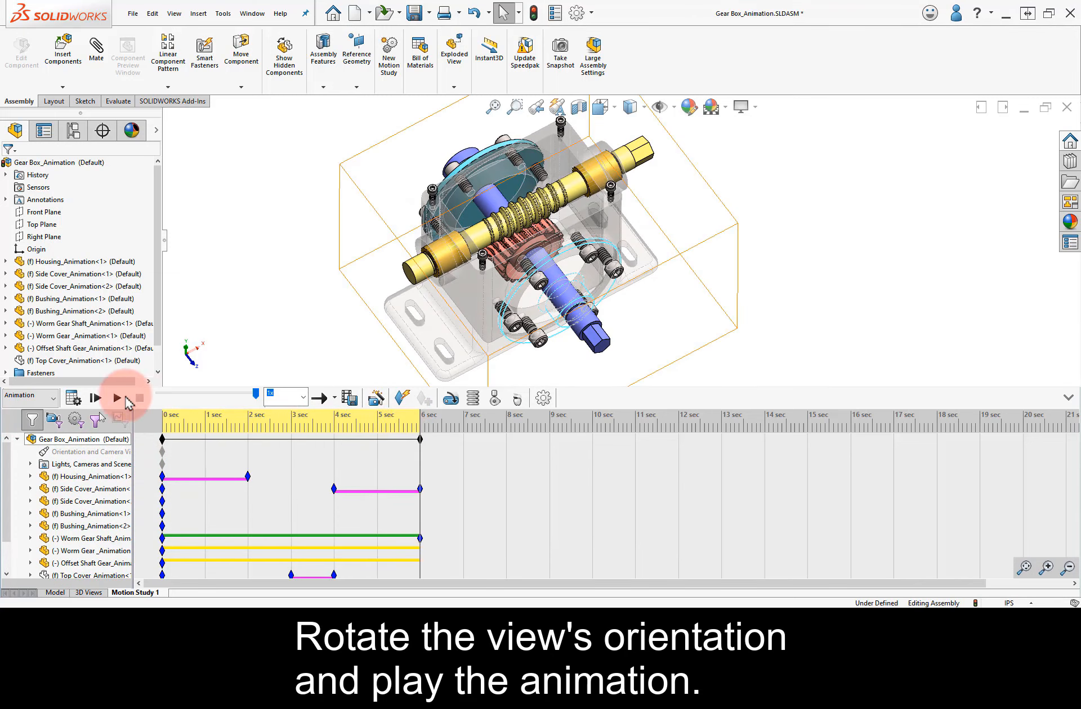
left_click(117, 398)
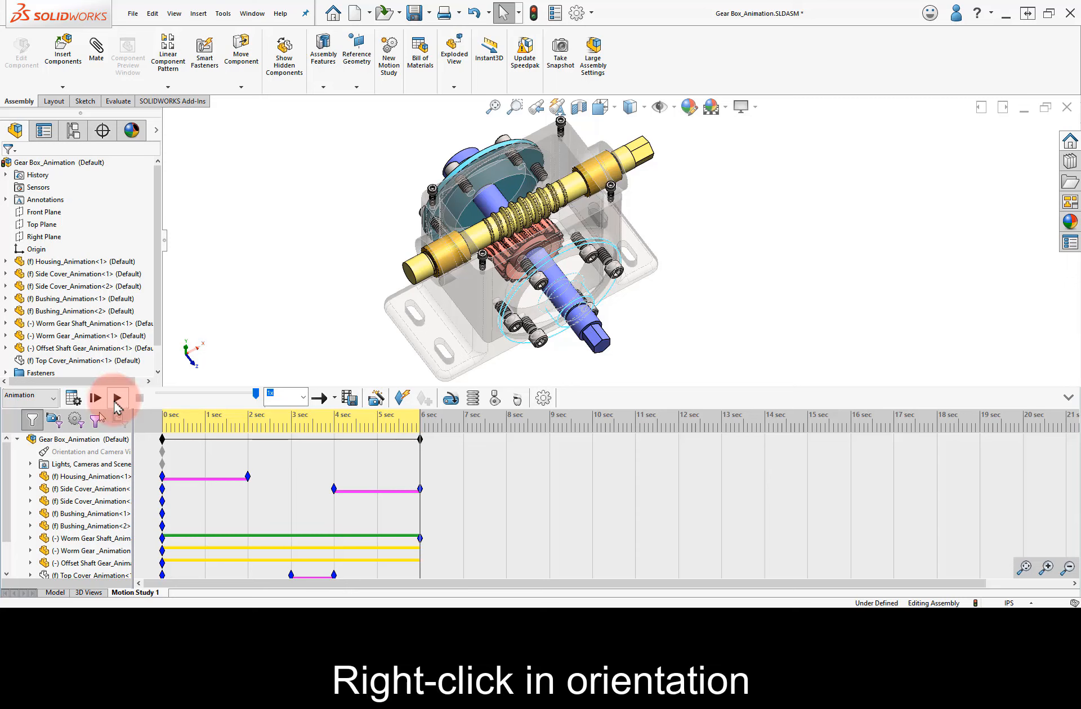
Turn off Disable Playback of View Keys, rotate the gear box, and play the animation again.
right_click(99, 451)
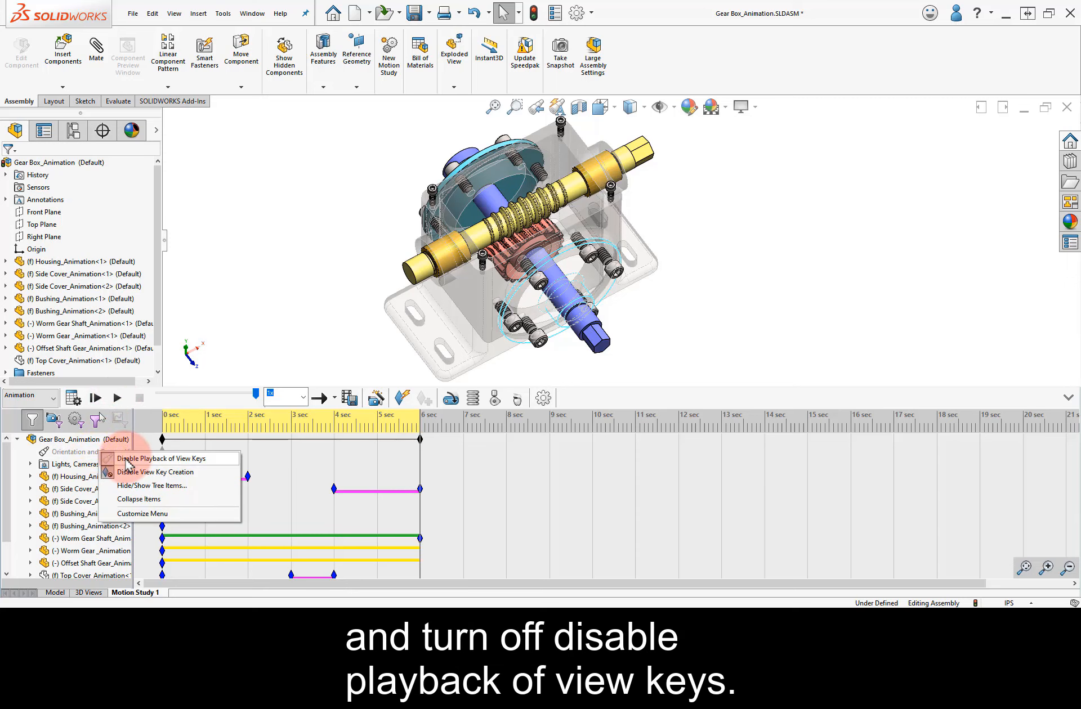
left_click(127, 461)
middle_click_drag(324, 282, 359, 423)
left_click(117, 398)
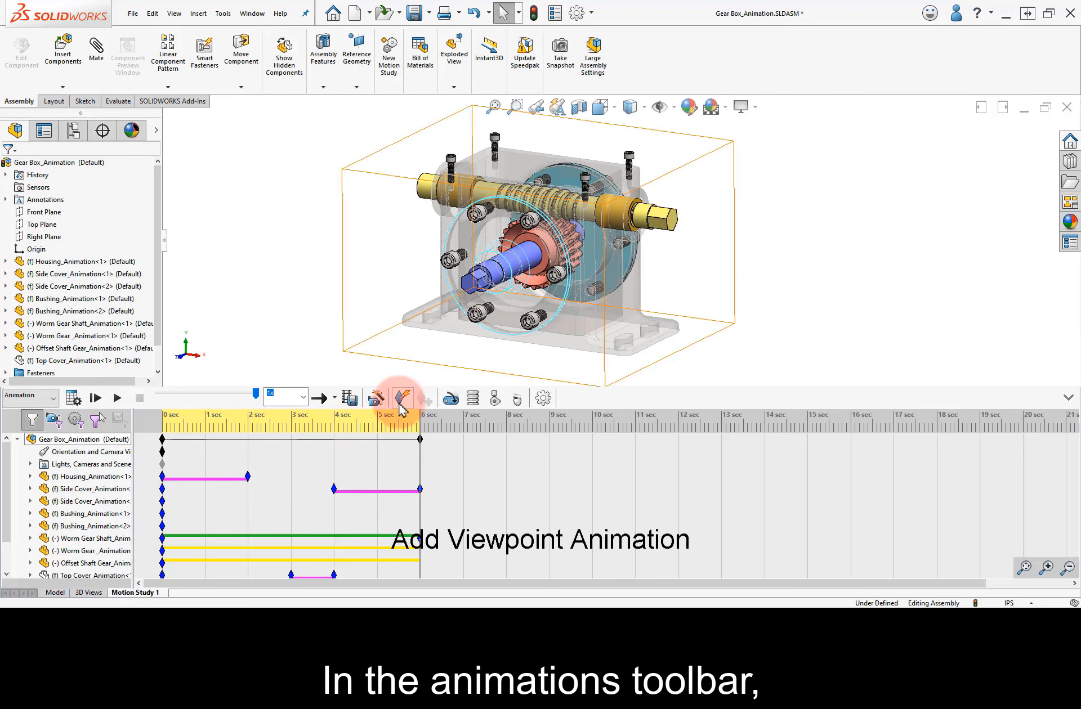
Turn on Autokey and turn off Disable View Key Creation for the orientation and camera views.
left_click(402, 398)
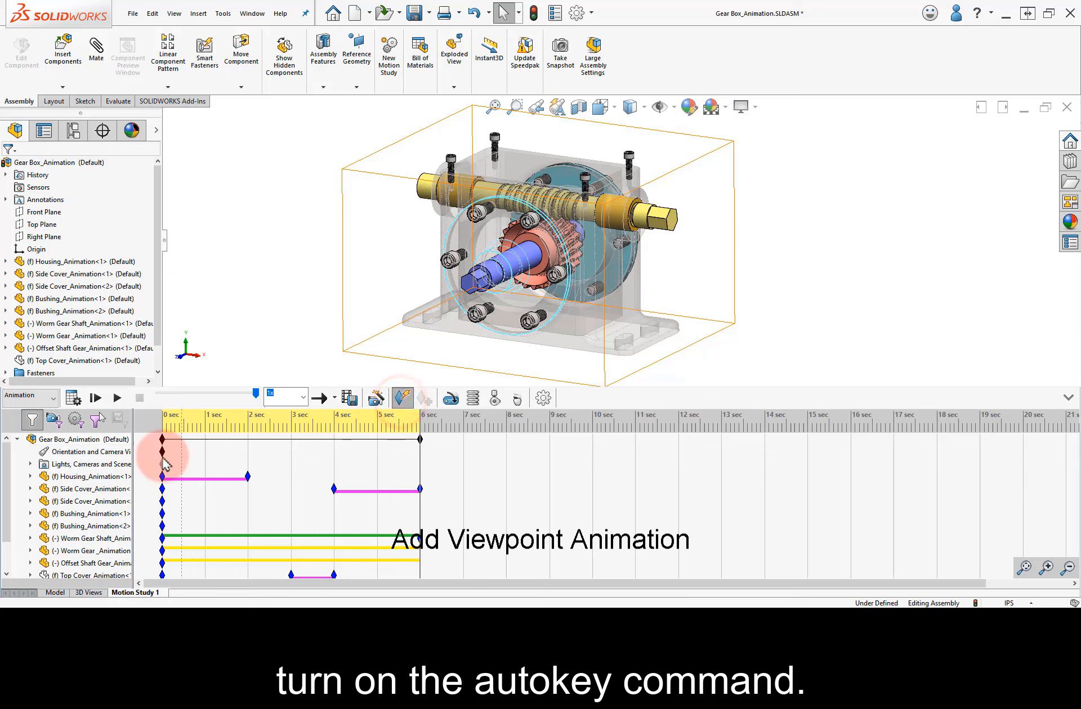
right_click(106, 454)
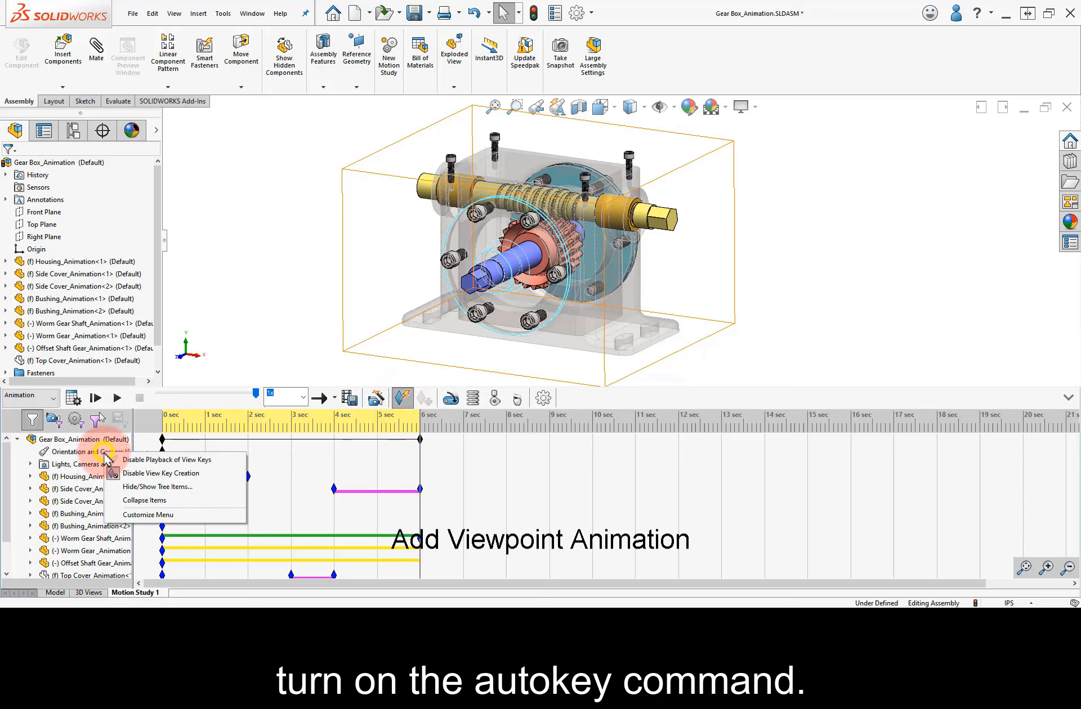
left_click(141, 473)
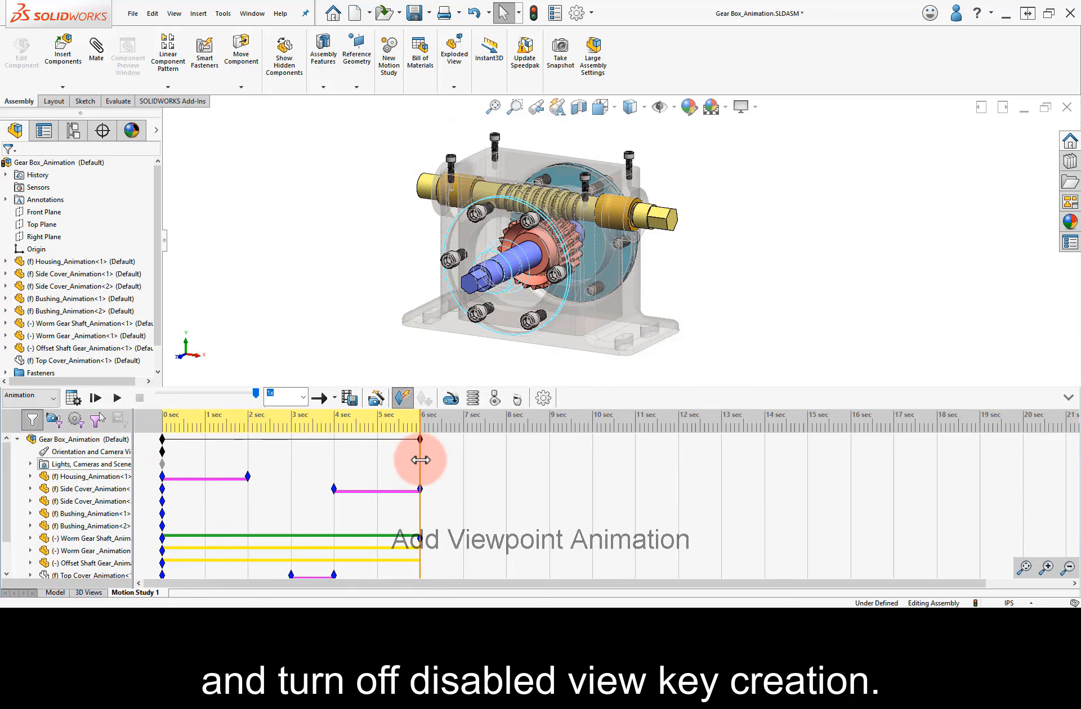
Place a key for the orientation and camera views at 2 seconds.
left_click_drag(420, 460, 250, 461)
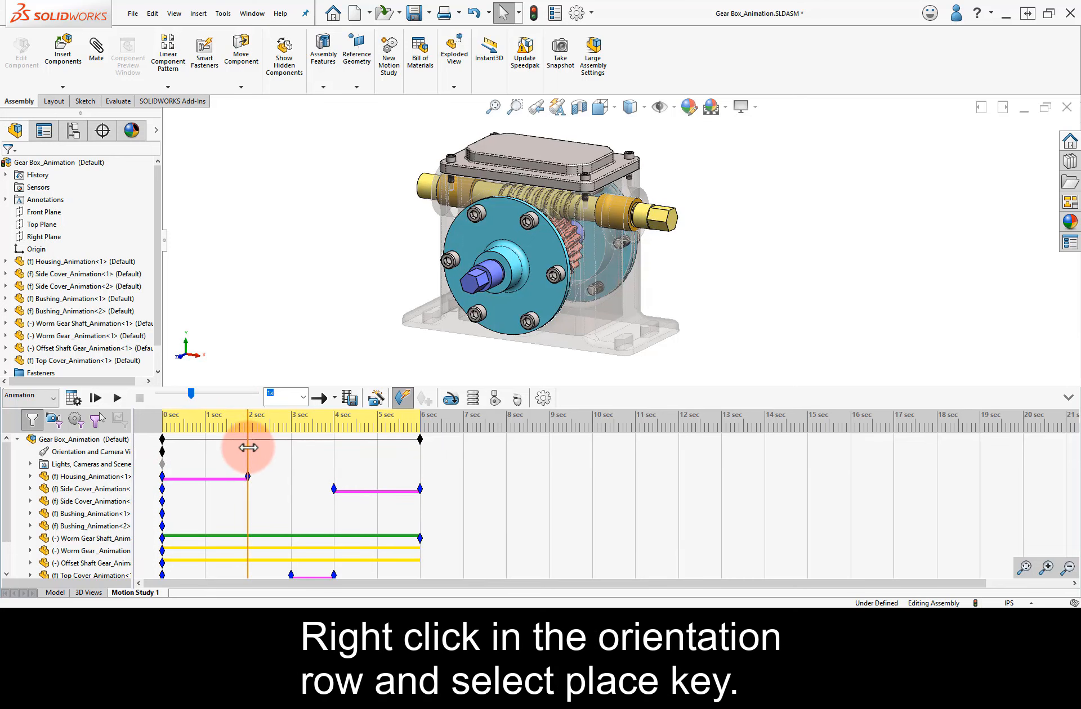
left_click(279, 496)
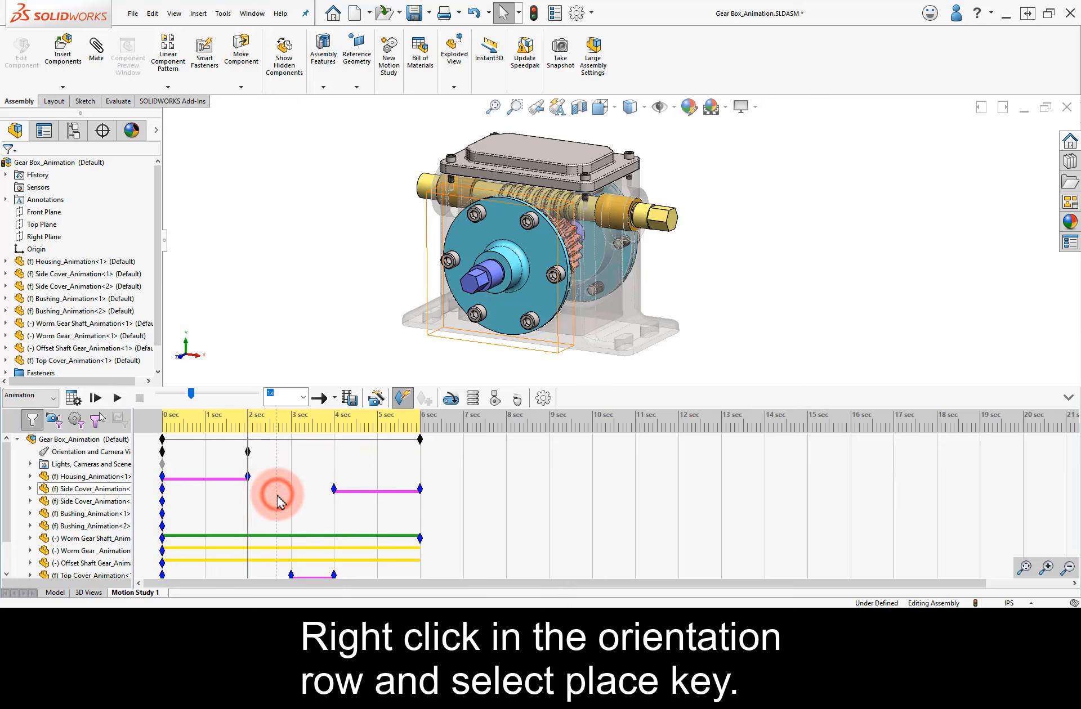
Record a viewpoint key at 4 seconds with the gear box rotated and zoomed in from above, and play the animation.
left_click_drag(248, 467, 334, 474)
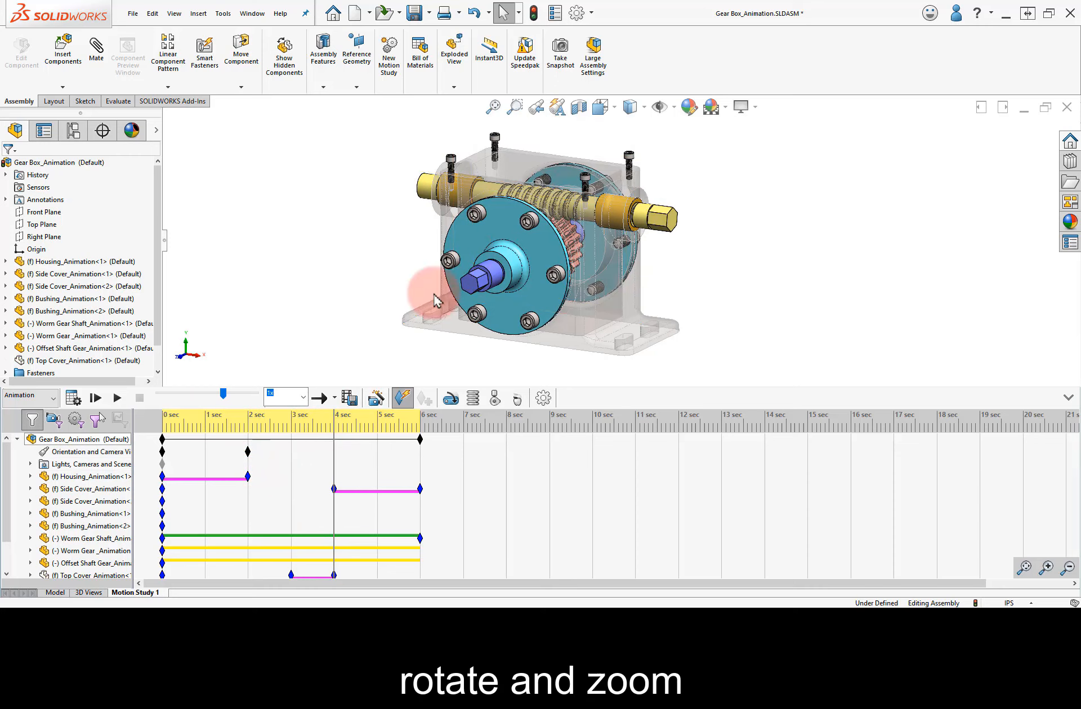
middle_click_drag(575, 133, 534, 250)
scroll(612, 142, "down", 3)
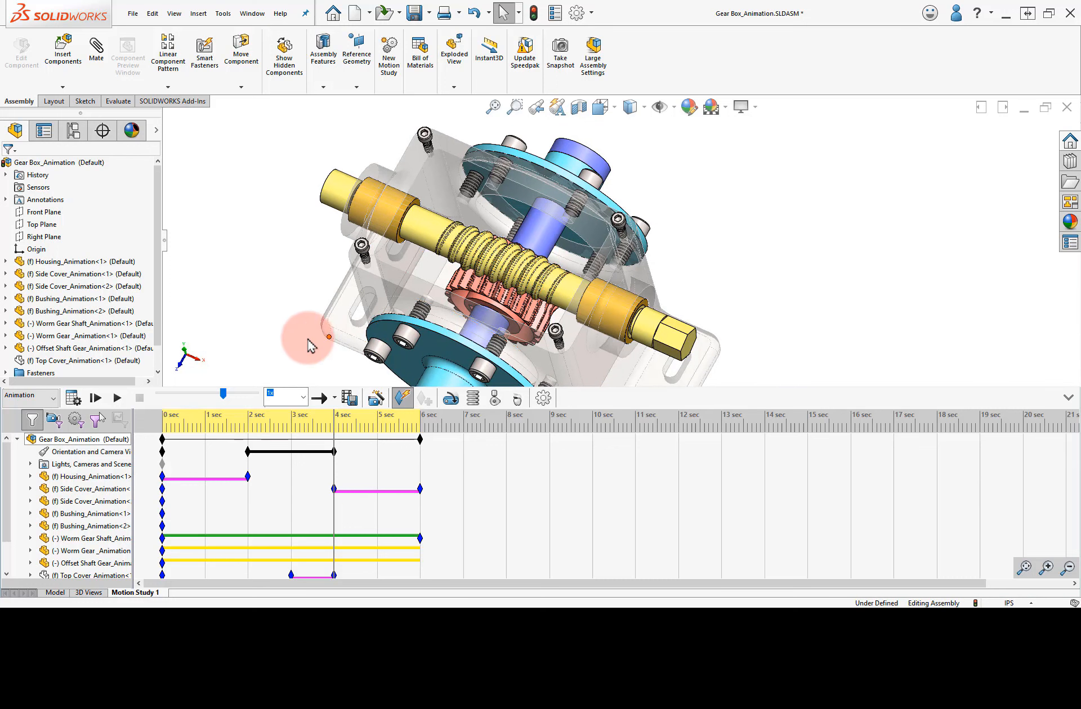
left_click(289, 338)
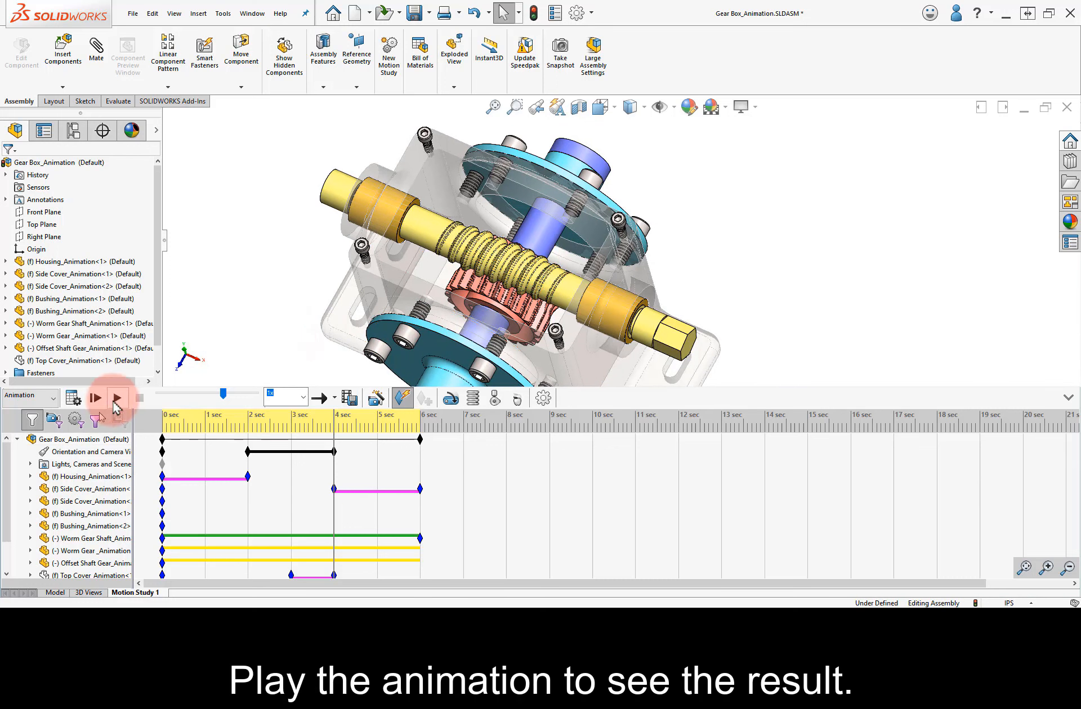
left_click(117, 398)
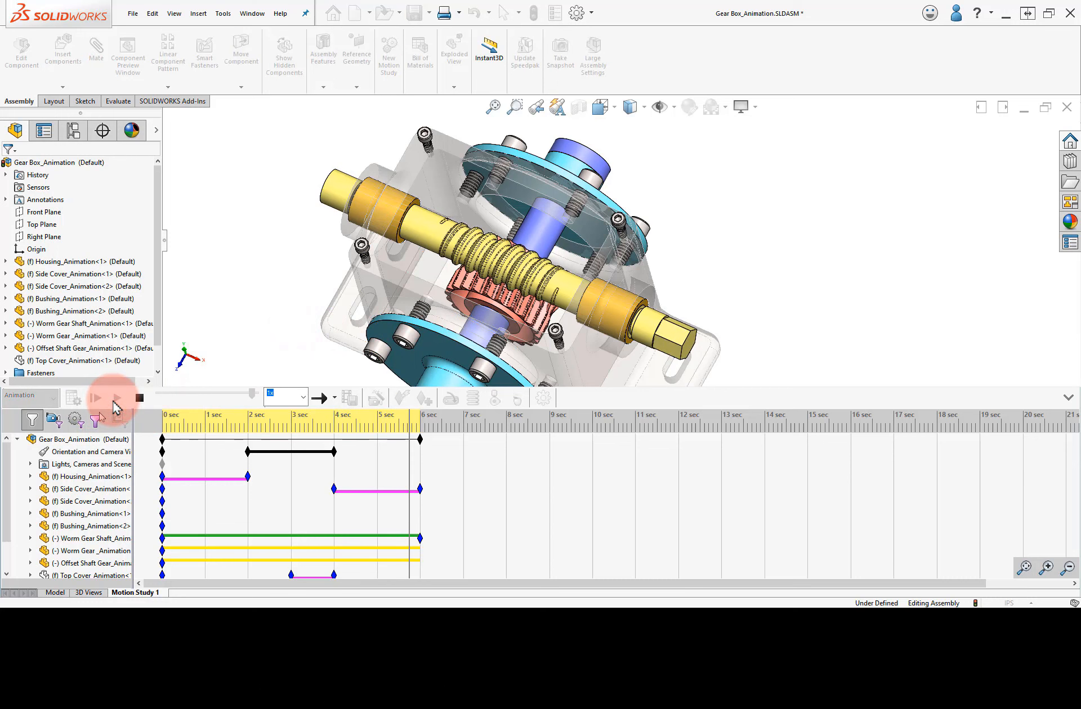
left_click(115, 399)
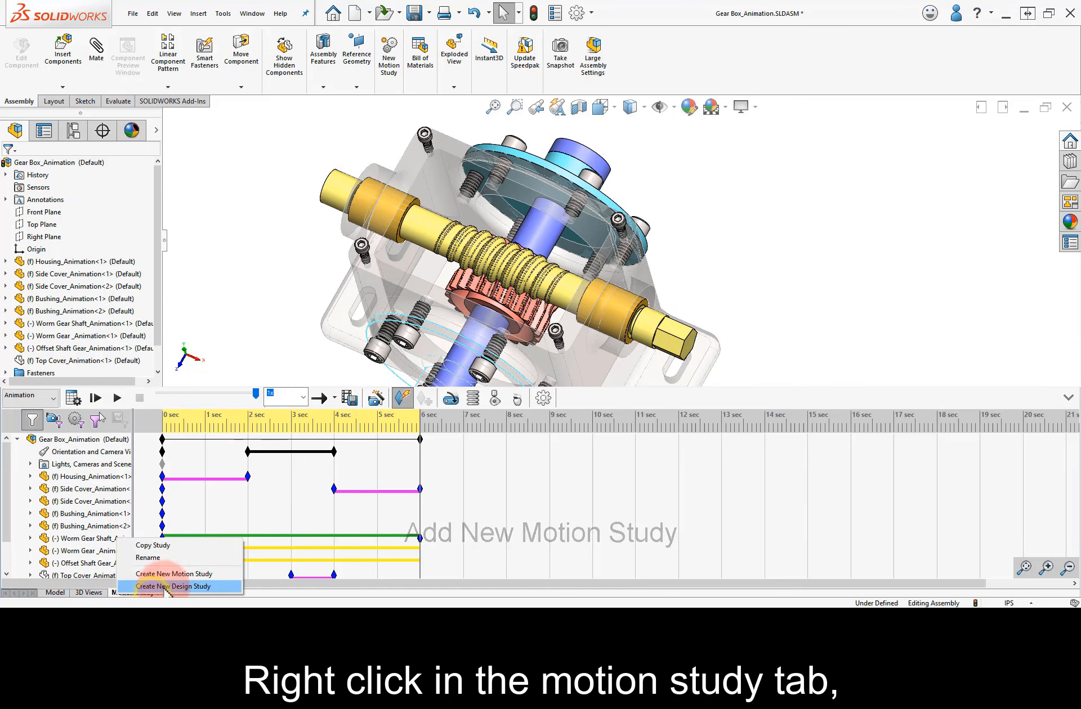
Create a new motion study and calculate a 30-second Explode animation starting at 0 seconds, generated with the Animation Wizard.
left_click(215, 575)
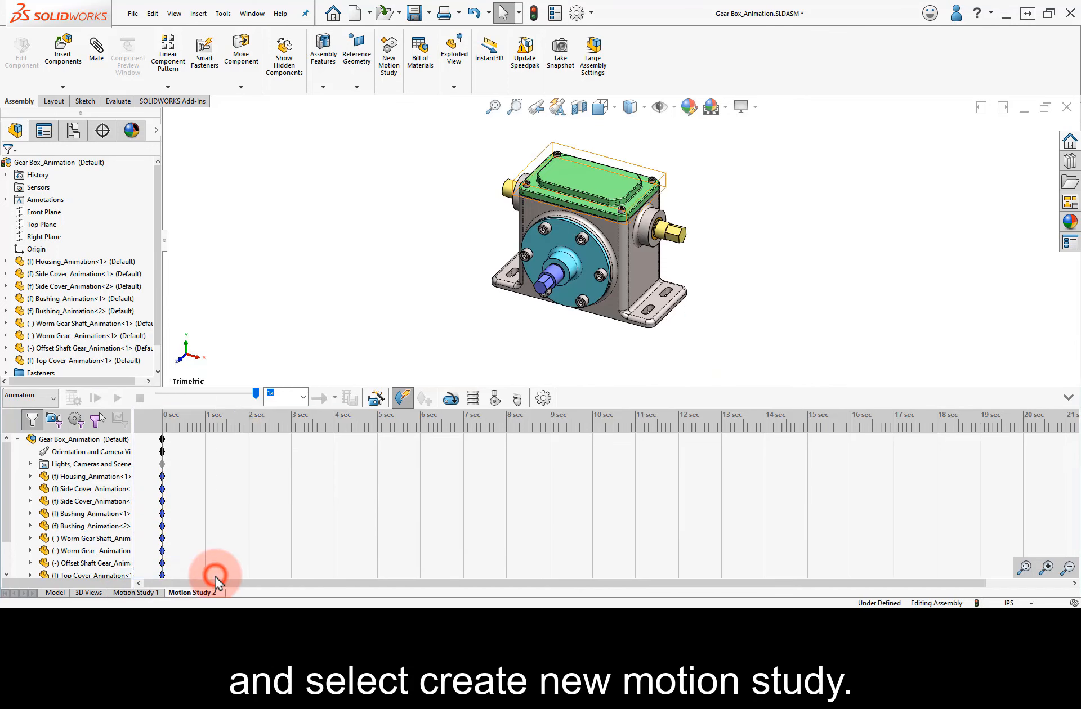
left_click(373, 400)
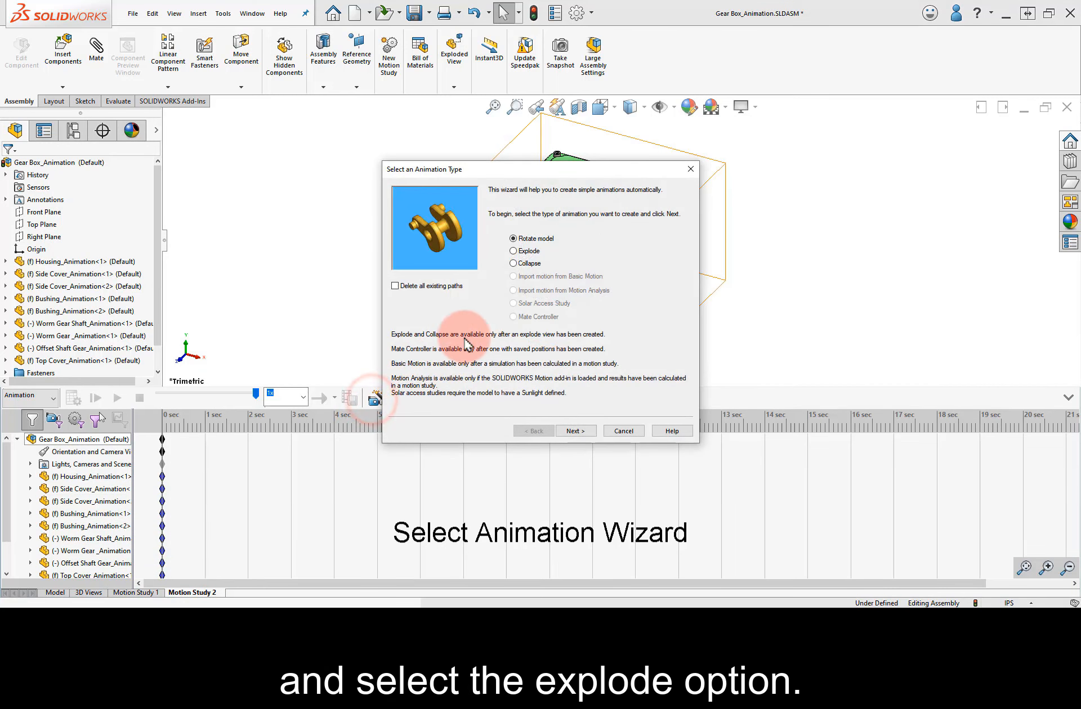
left_click(527, 252)
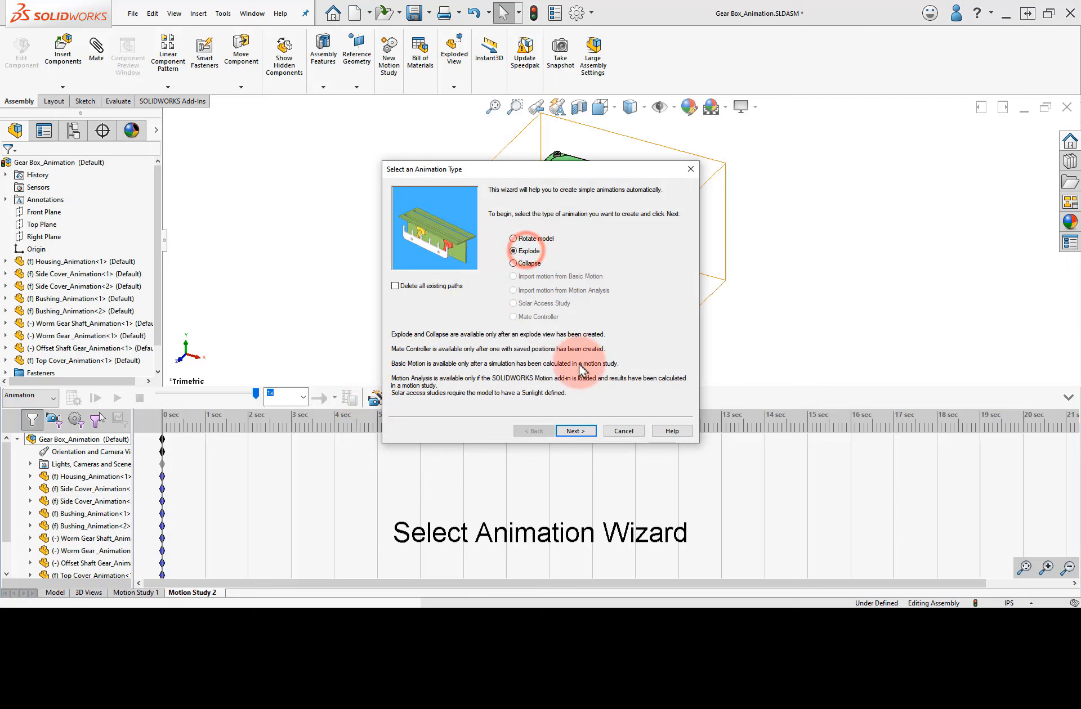
left_click(576, 432)
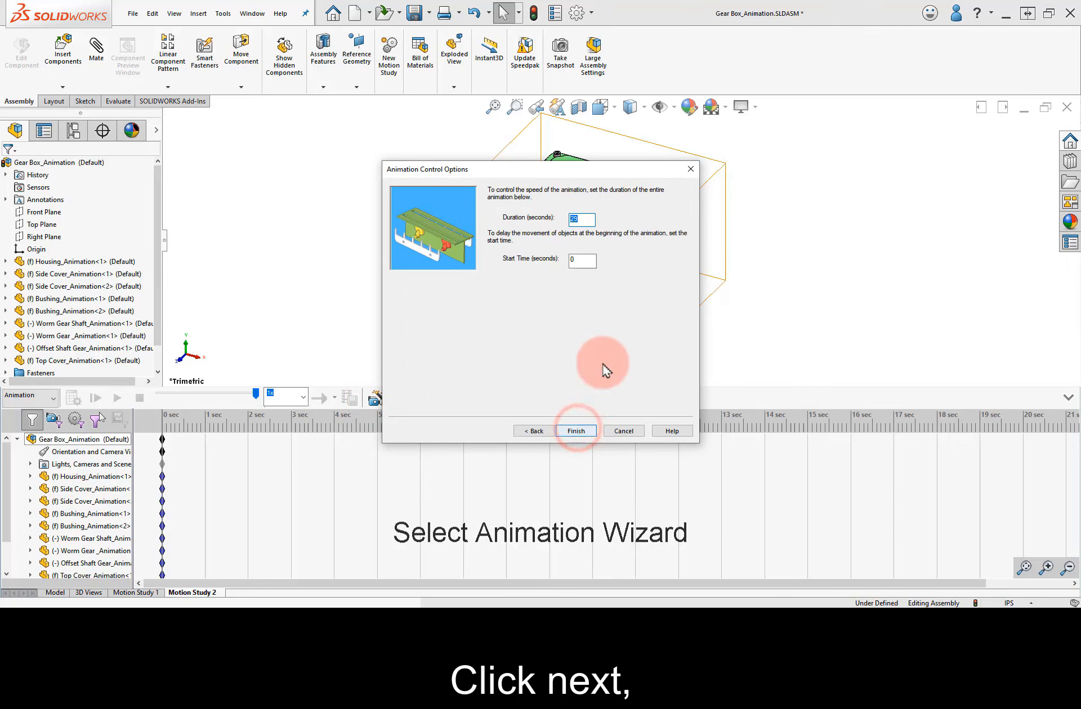
double_click(595, 220)
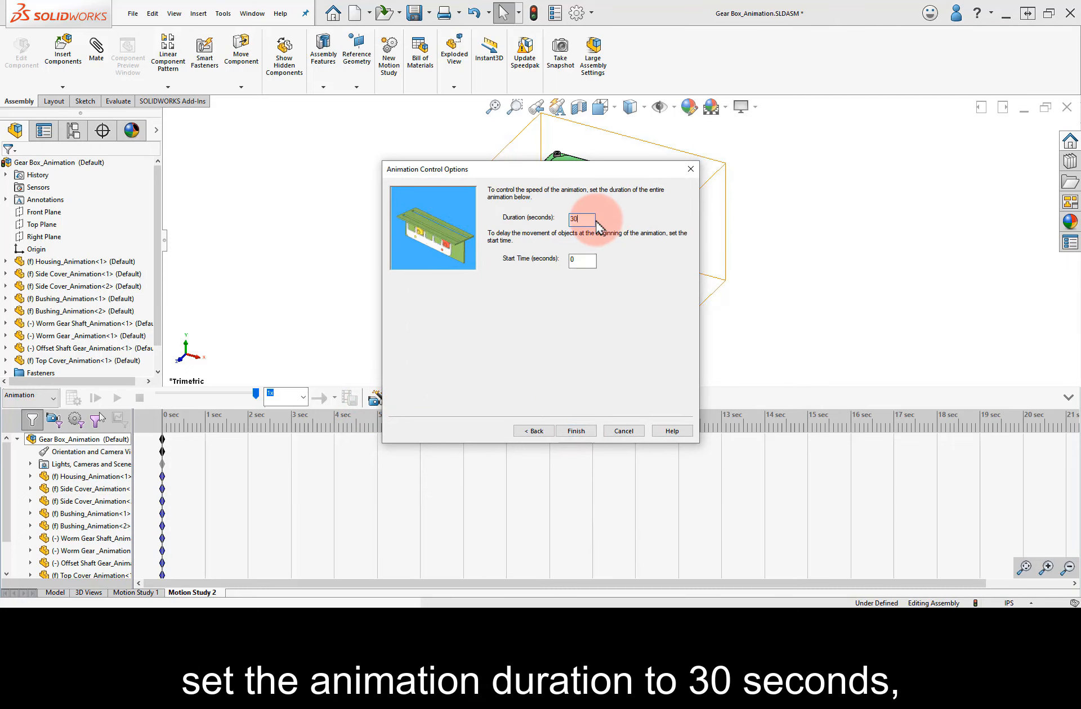
type("30")
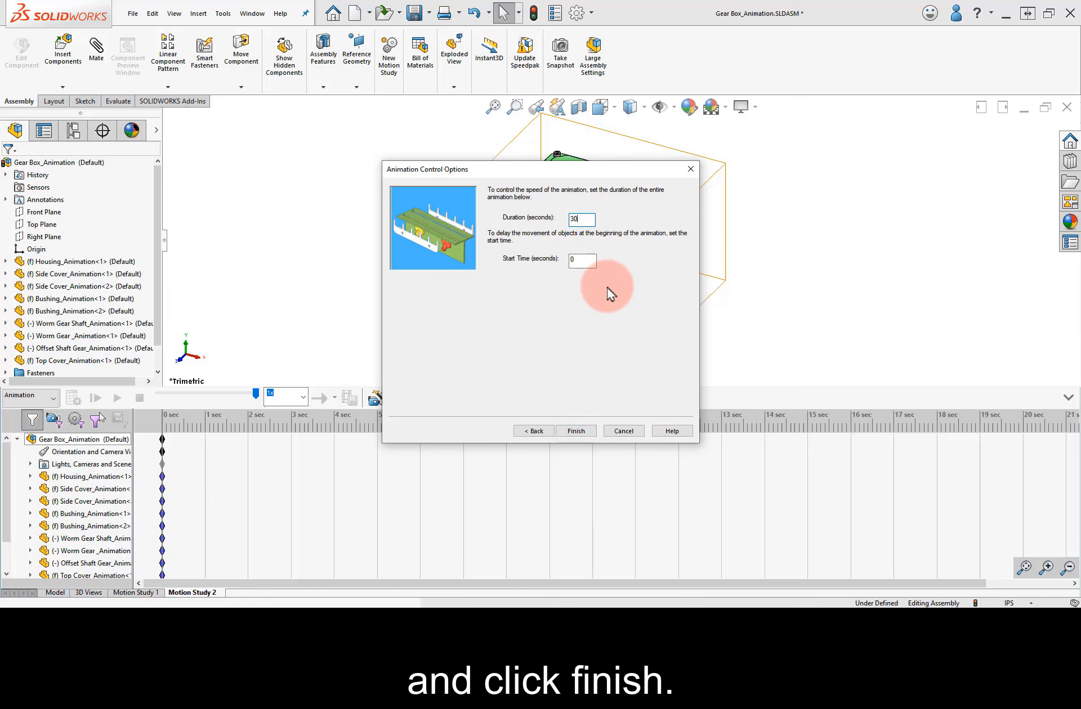
left_click(585, 433)
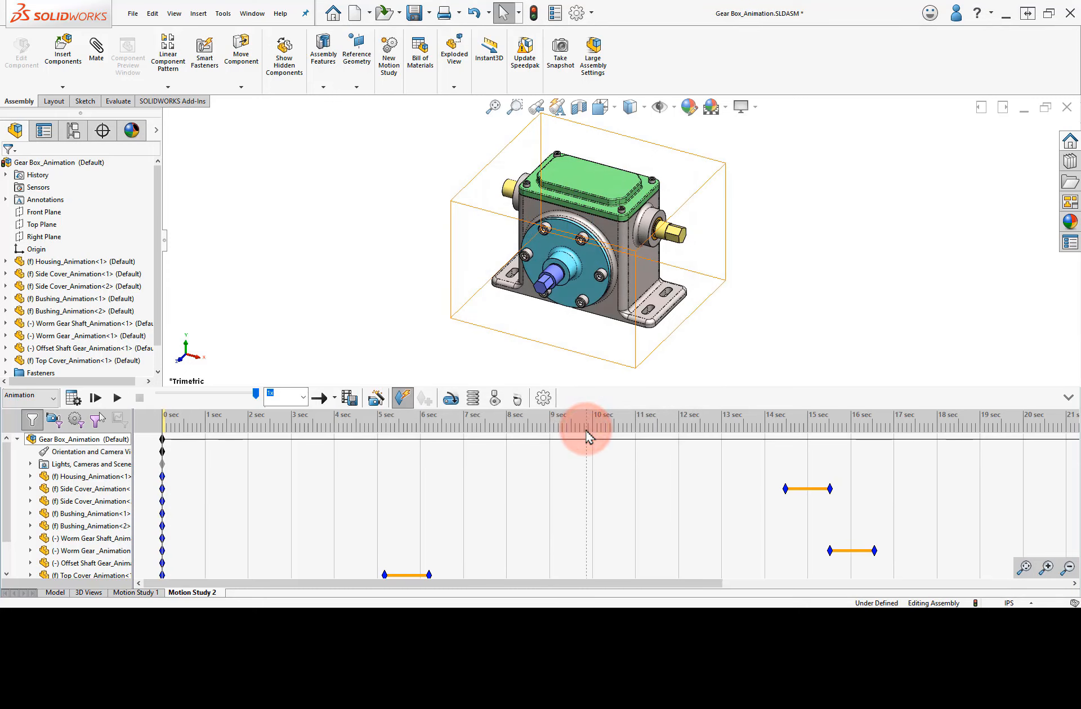
left_click(72, 400)
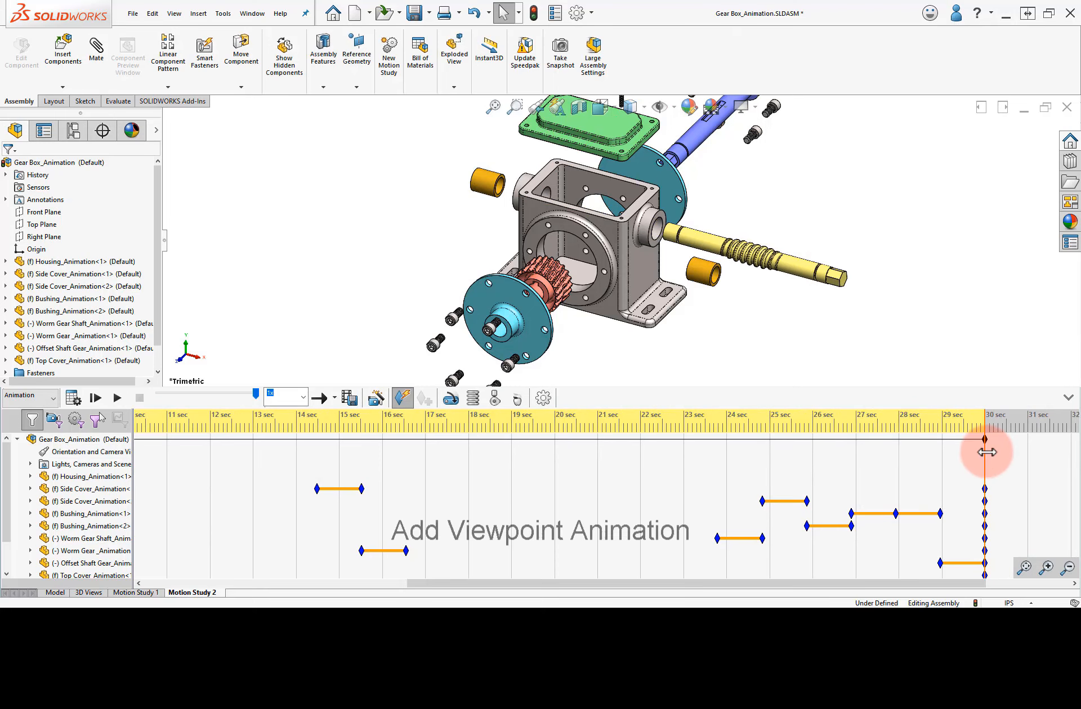
Set the new study's timeline to 1 second and turn off Disable View Key Creation for the orientation and camera views.
left_click_drag(985, 451, 141, 470)
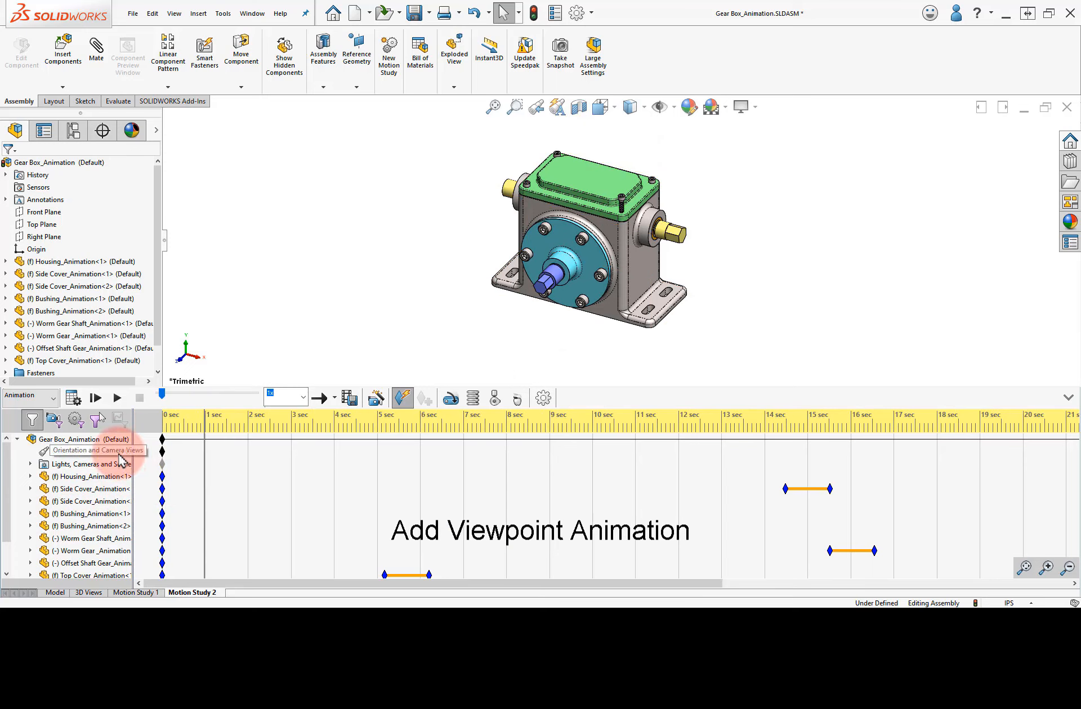
right_click(119, 453)
left_click(137, 475)
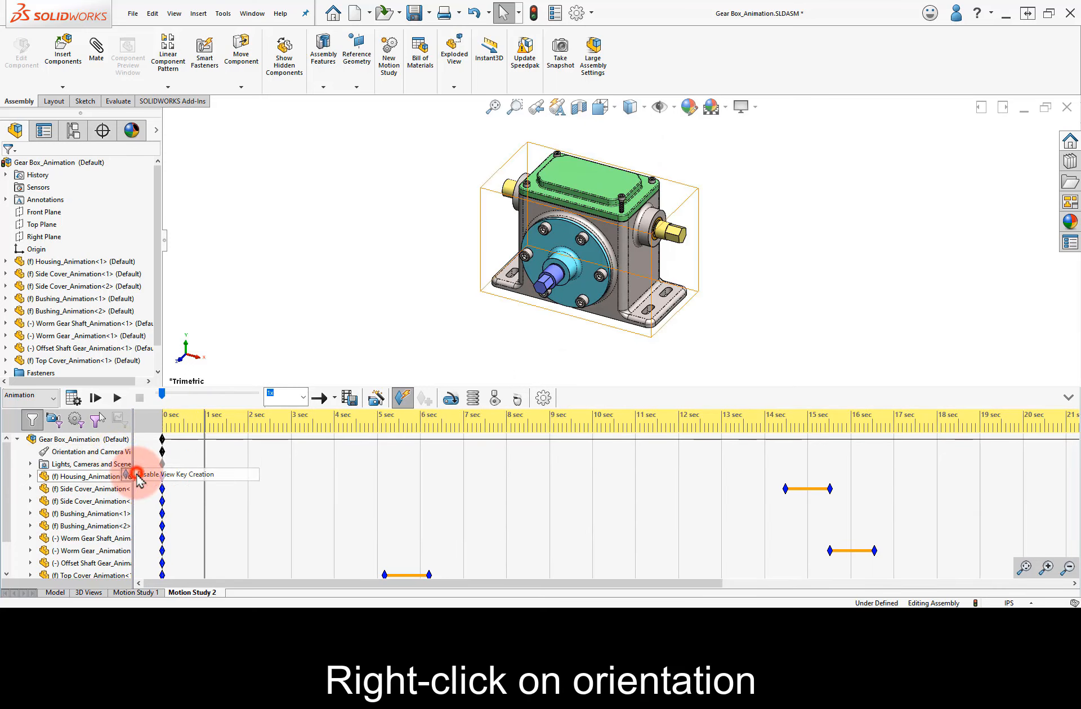
left_click(416, 276)
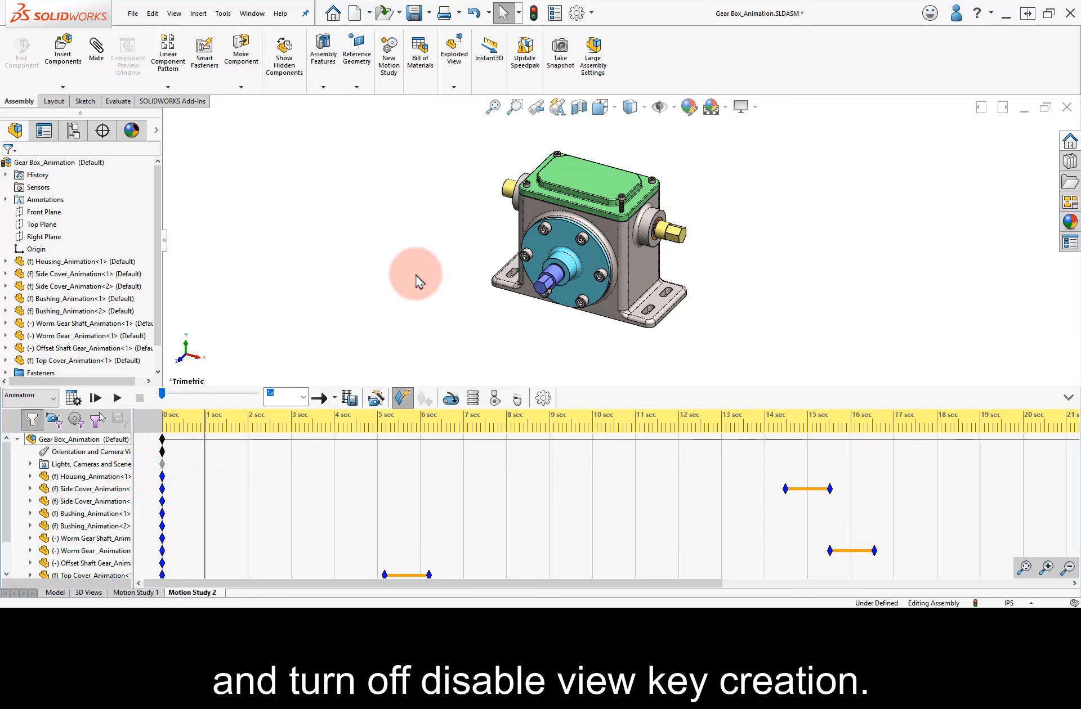
Record a viewpoint key at 1 second with the view zoomed in on the green top cover.
middle_click_drag(677, 162, 506, 254)
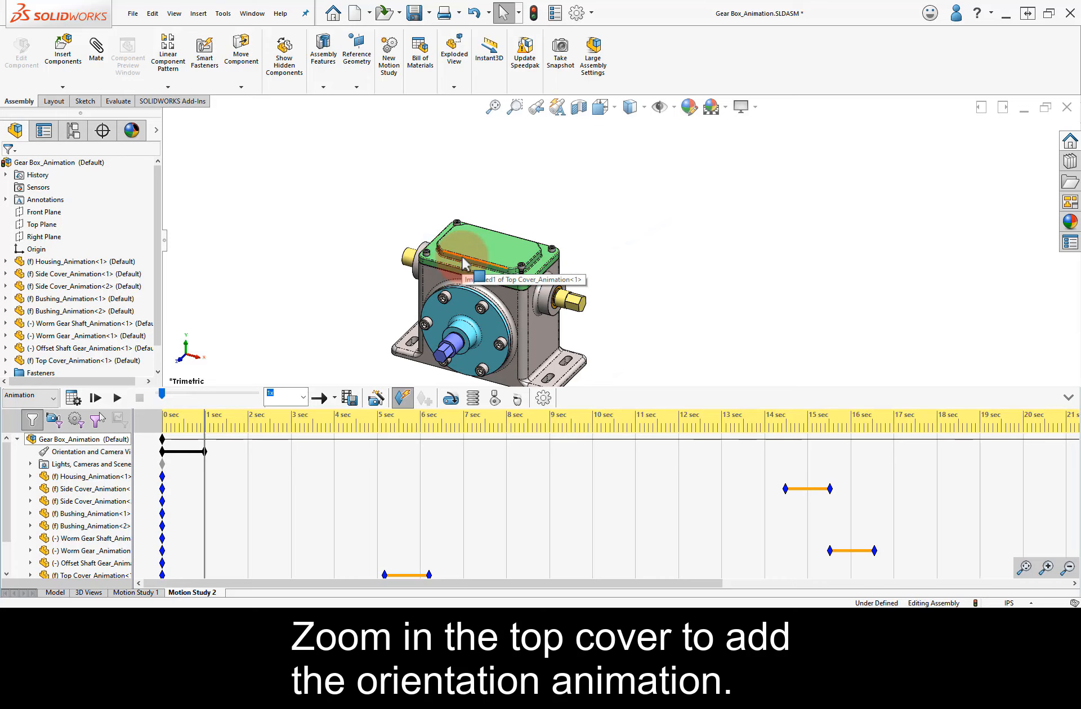
scroll(507, 234, "down", 5)
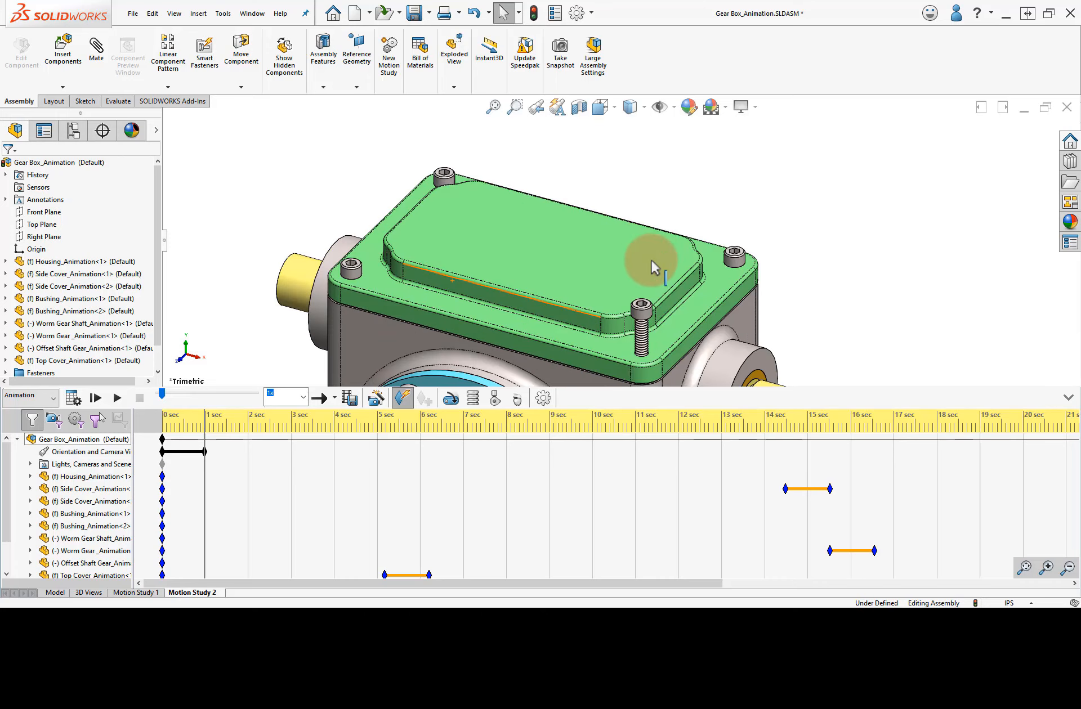
middle_click_drag(644, 264, 602, 246)
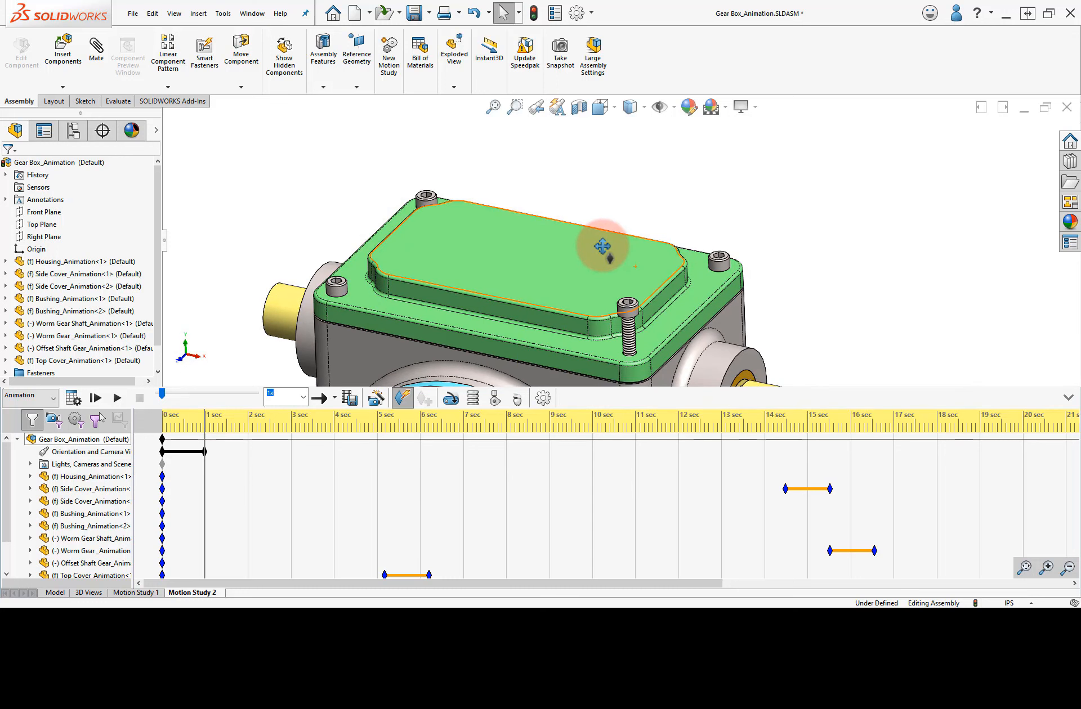
left_click(214, 447)
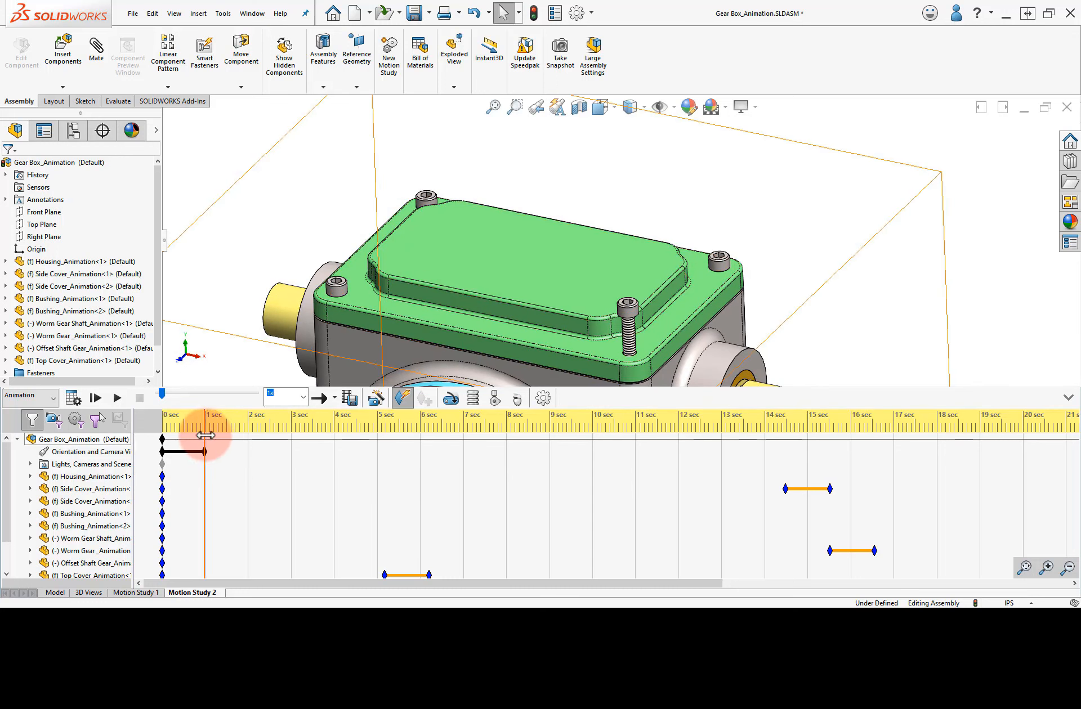
Play the explode animation from the start to review the top cover viewpoint, stop it, and return the timeline to 1 second.
left_click(120, 398)
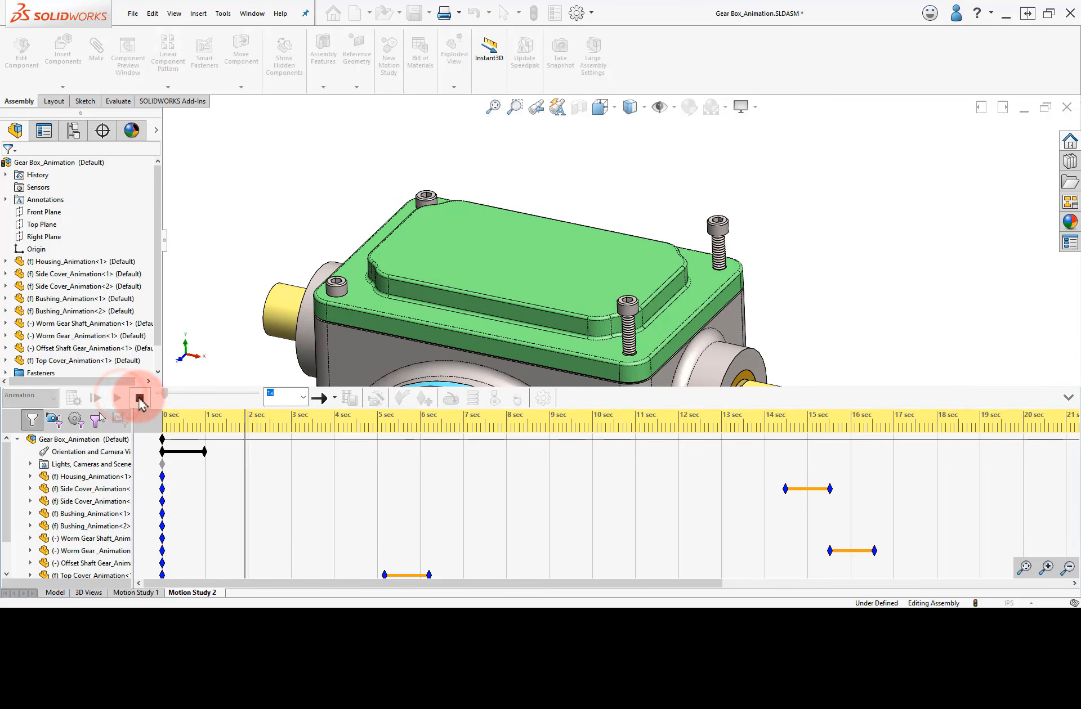
left_click(249, 445)
left_click(237, 419)
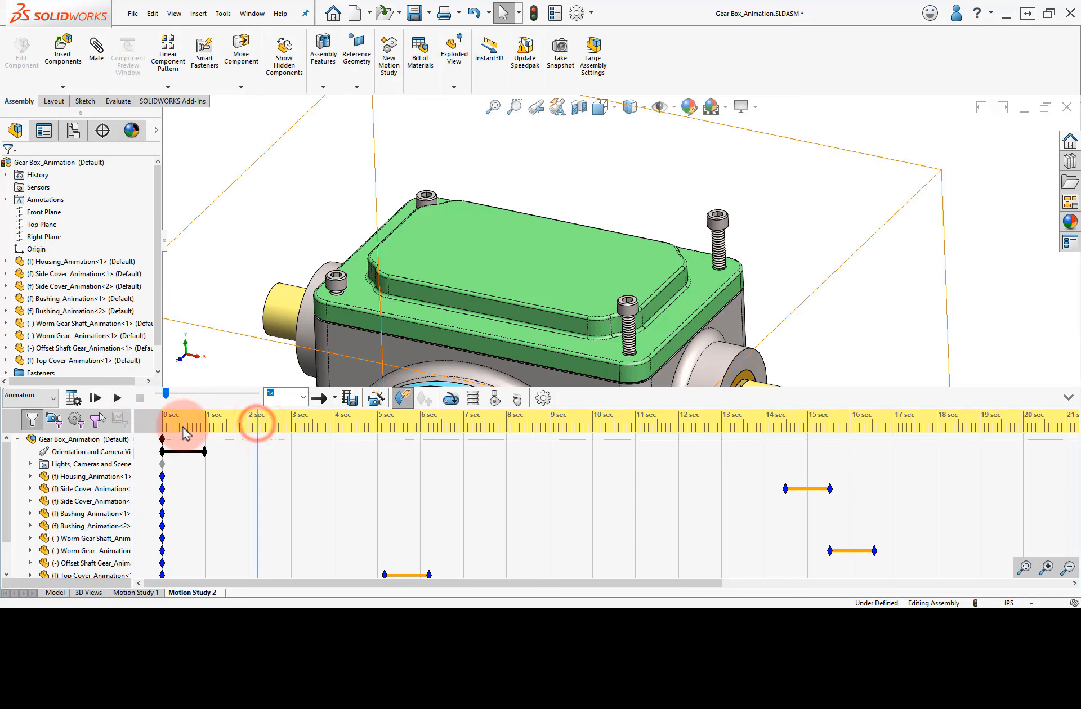
left_click_drag(251, 419, 145, 422)
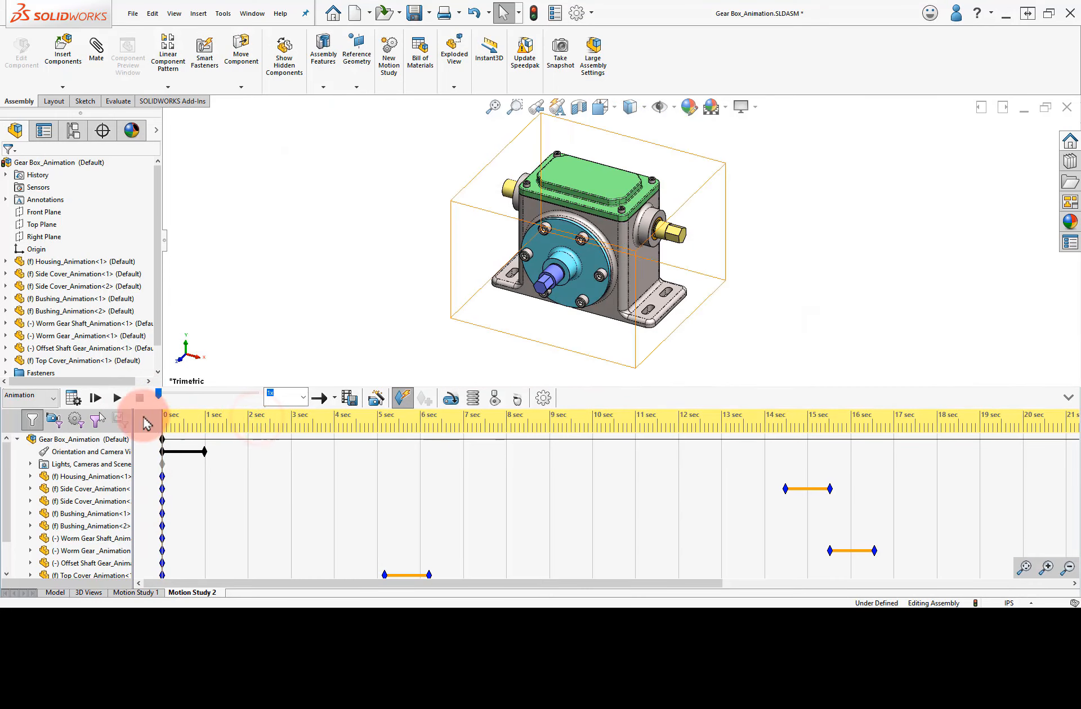
left_click(115, 398)
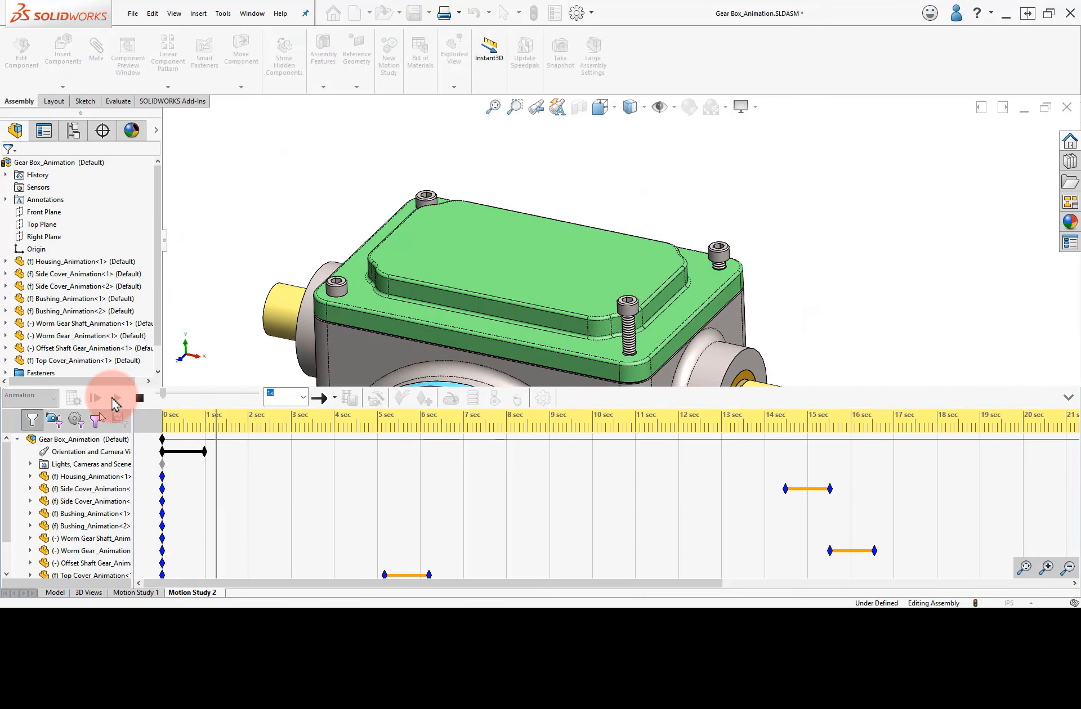
left_click(136, 400)
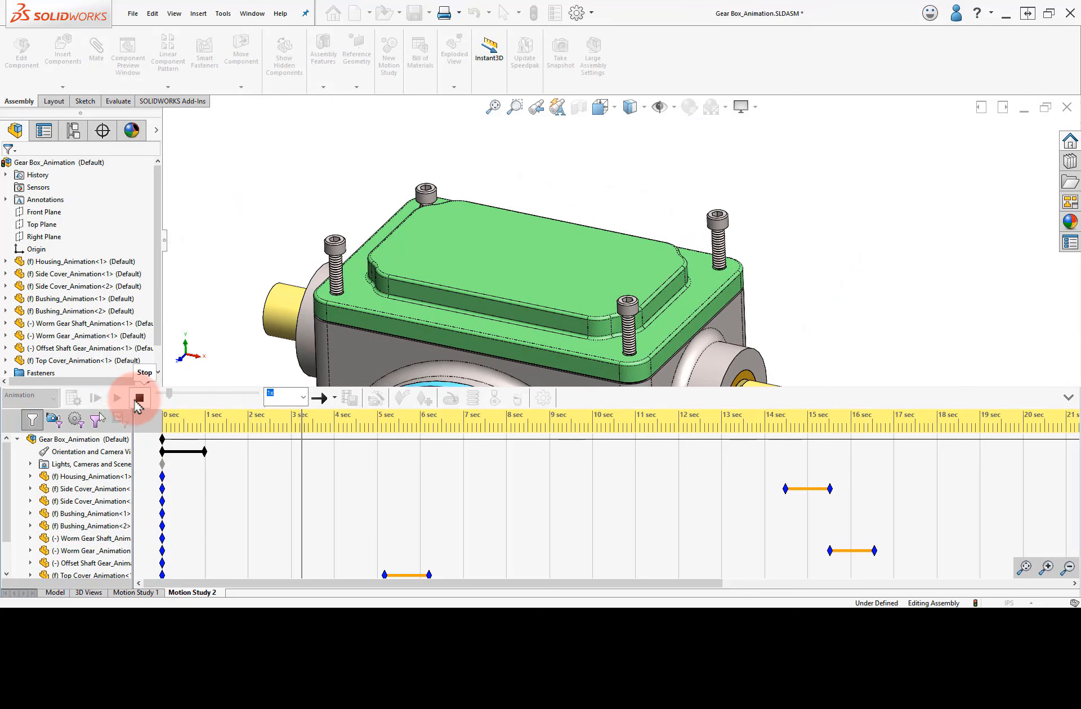
left_click(135, 399)
left_click_drag(324, 449, 207, 452)
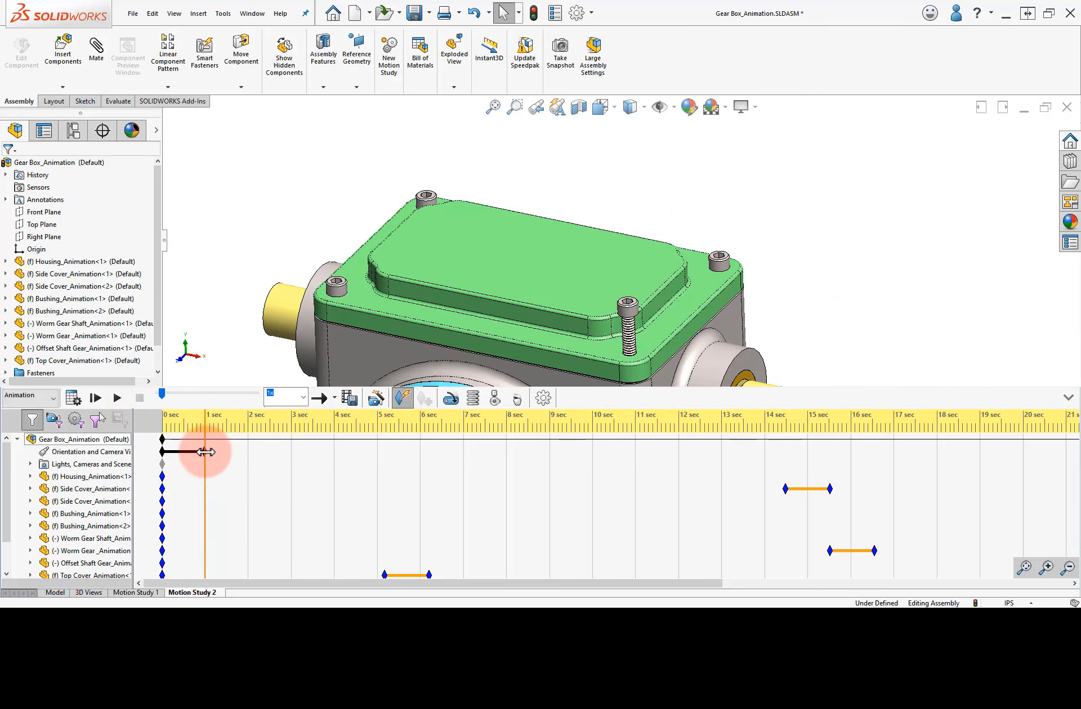
Expand the fasteners and shift all animation keys of the four top cover SHCS 6-32 screws by +1 second using Edit Key Point Time.
left_click_drag(7, 461, 7, 503)
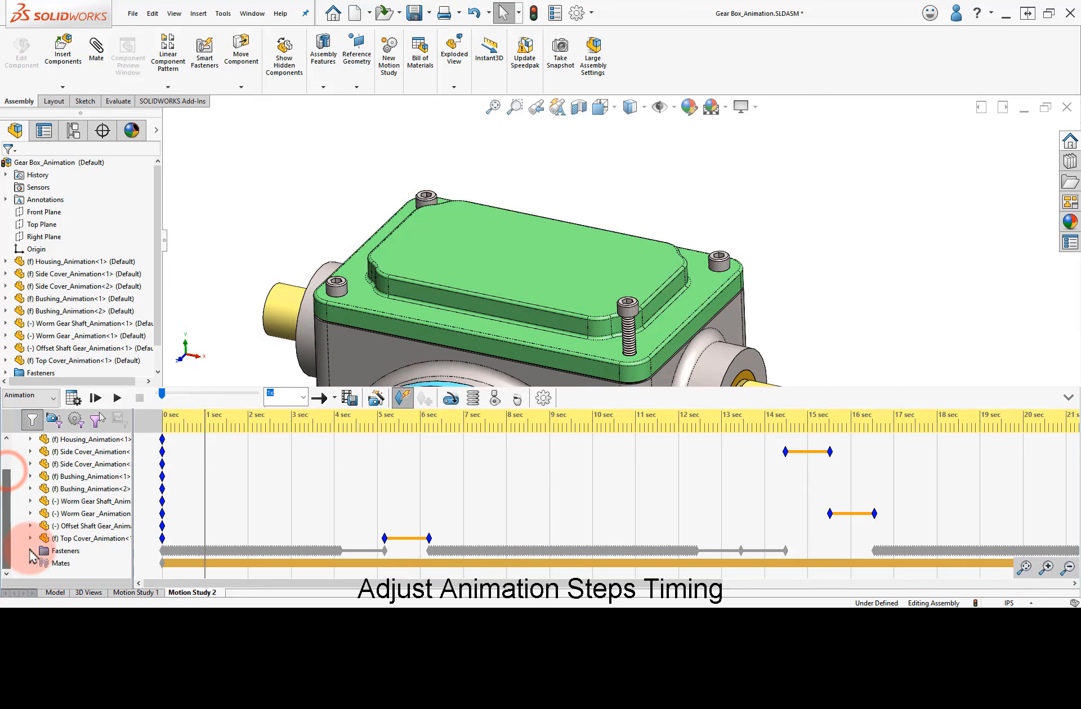
left_click(31, 551)
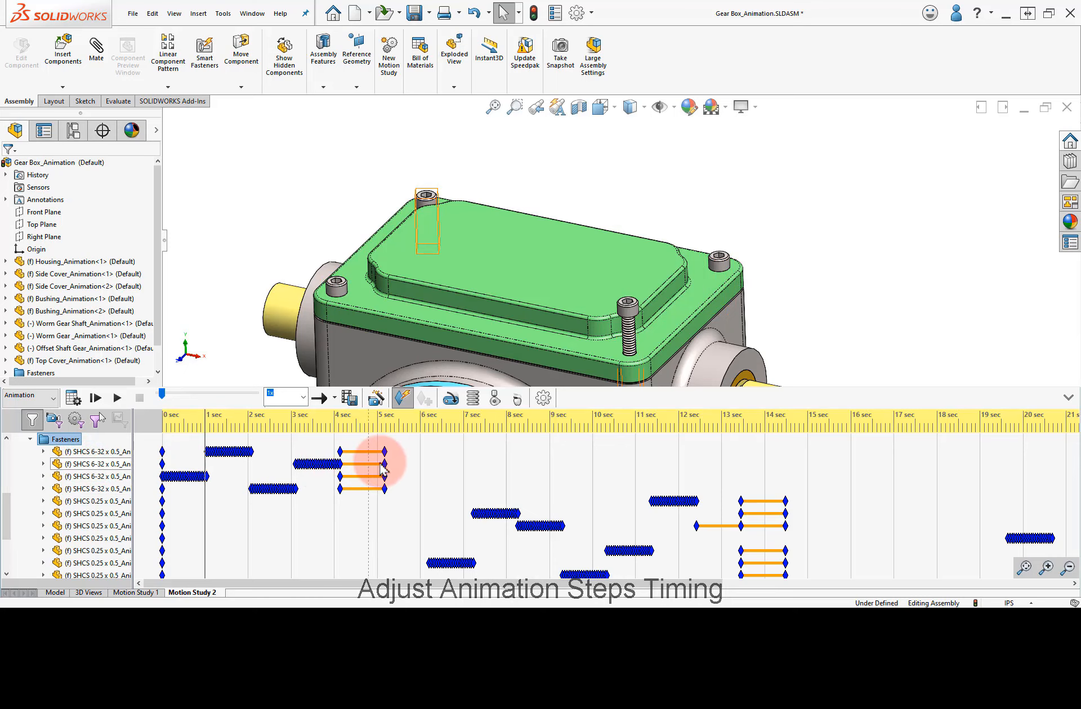
left_click_drag(394, 449, 173, 482)
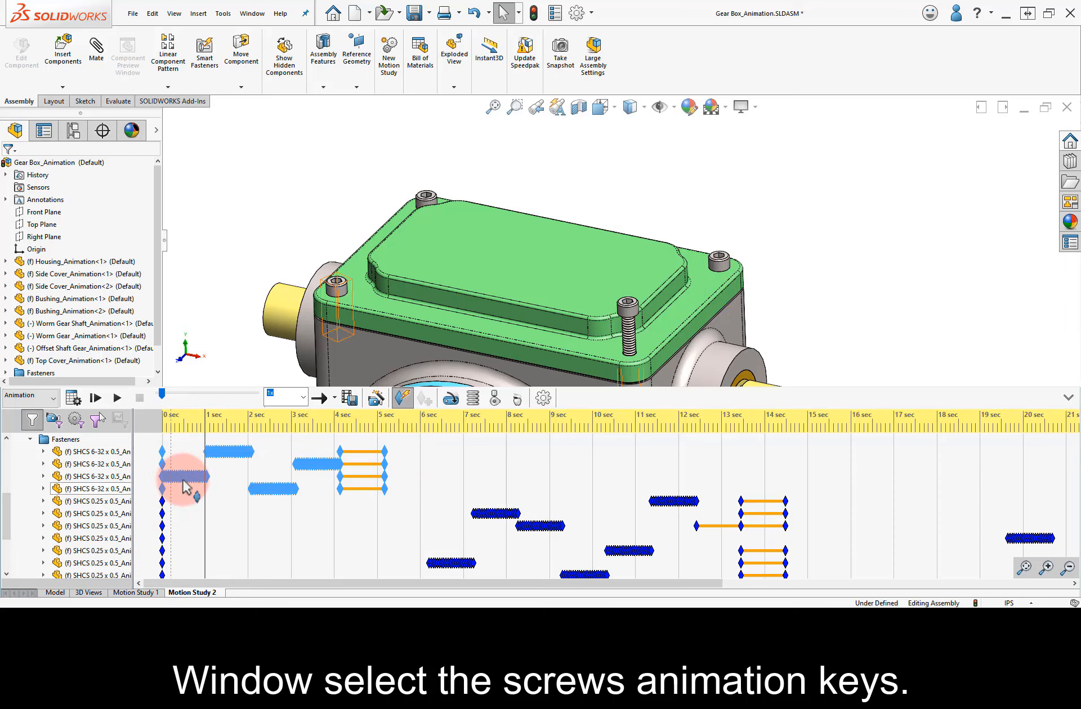
right_click(239, 454)
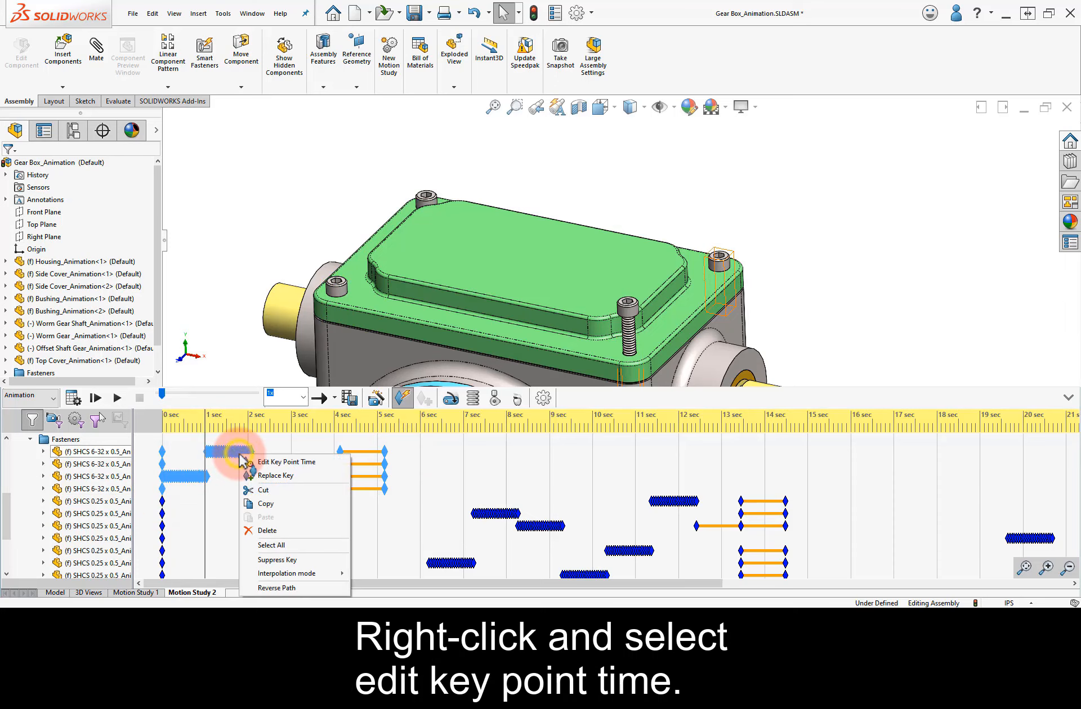
left_click(276, 462)
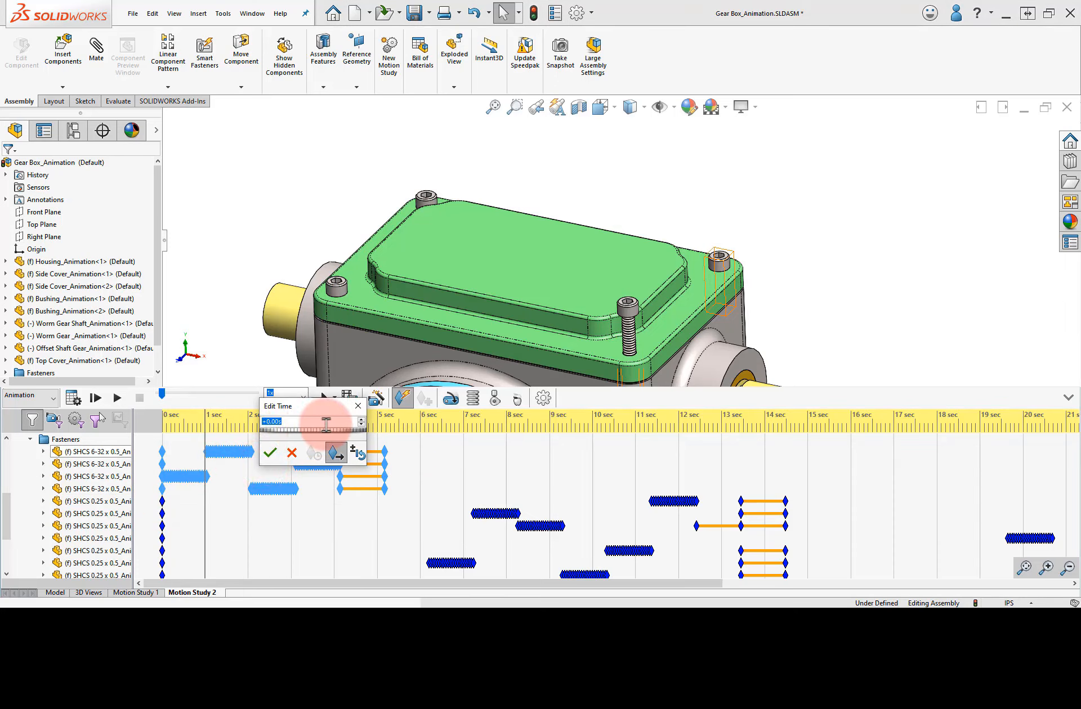
left_click(360, 422)
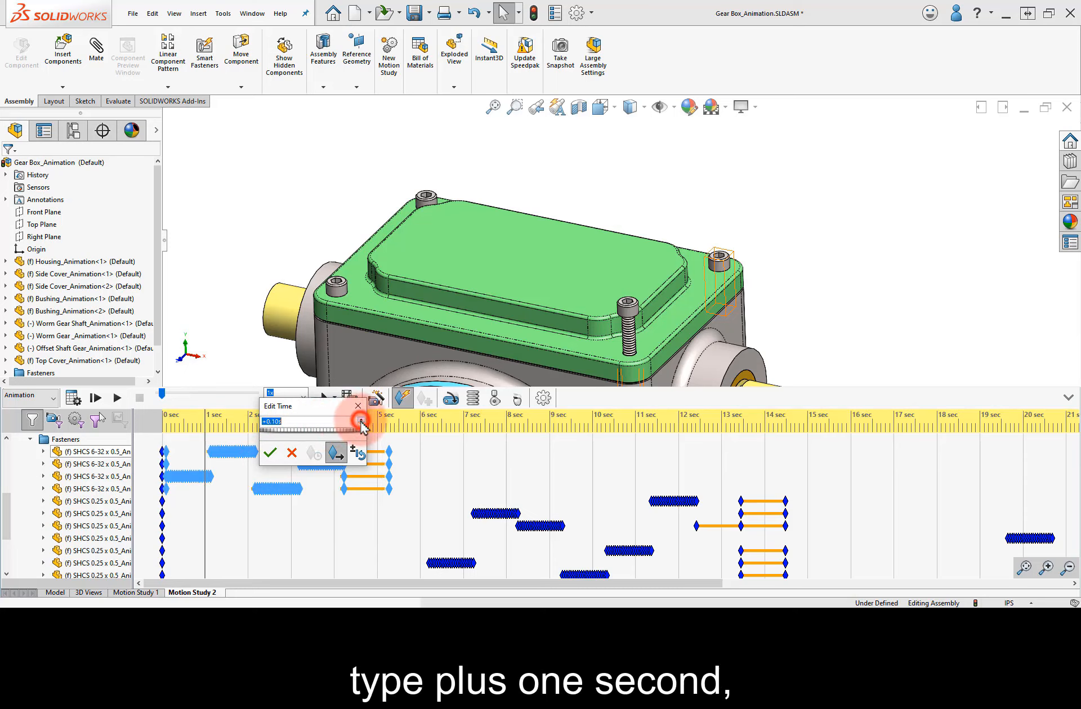
left_click(361, 422)
left_click(361, 422)
left_click(361, 422)
left_click(361, 422)
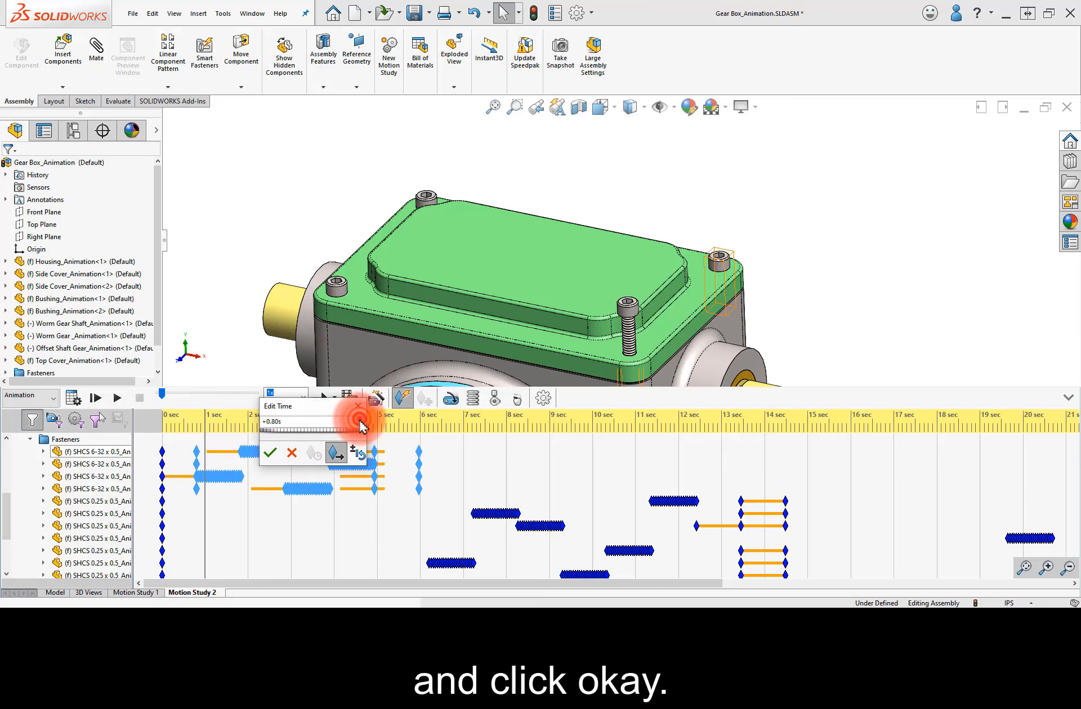
left_click(361, 422)
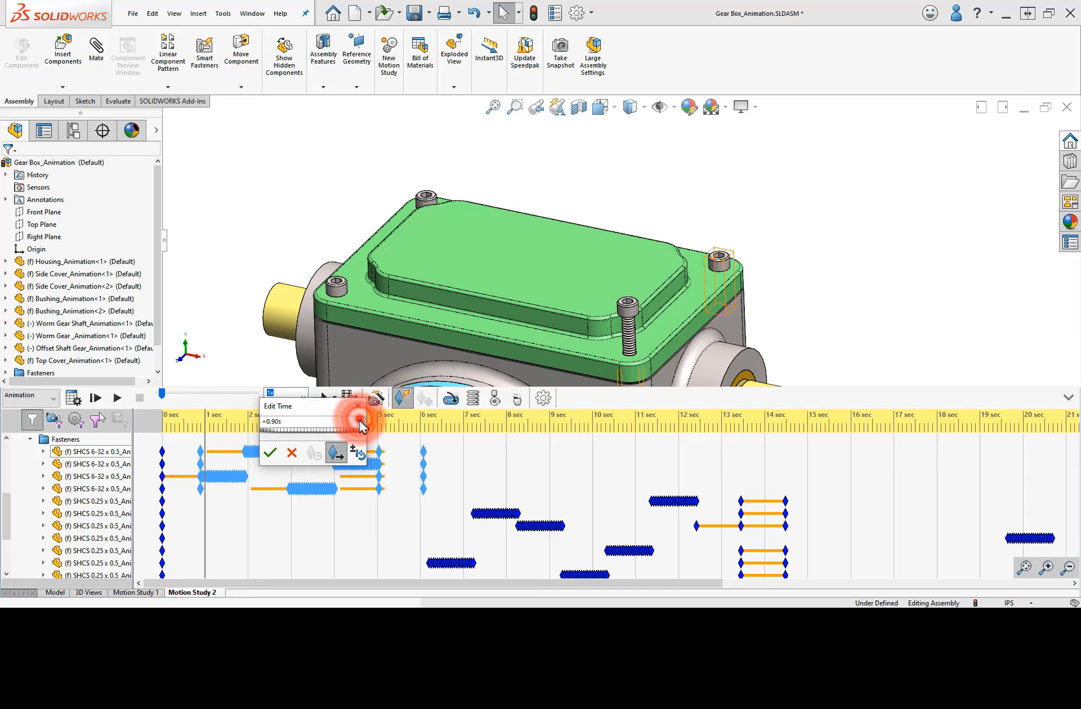
left_click(269, 452)
left_click(262, 369)
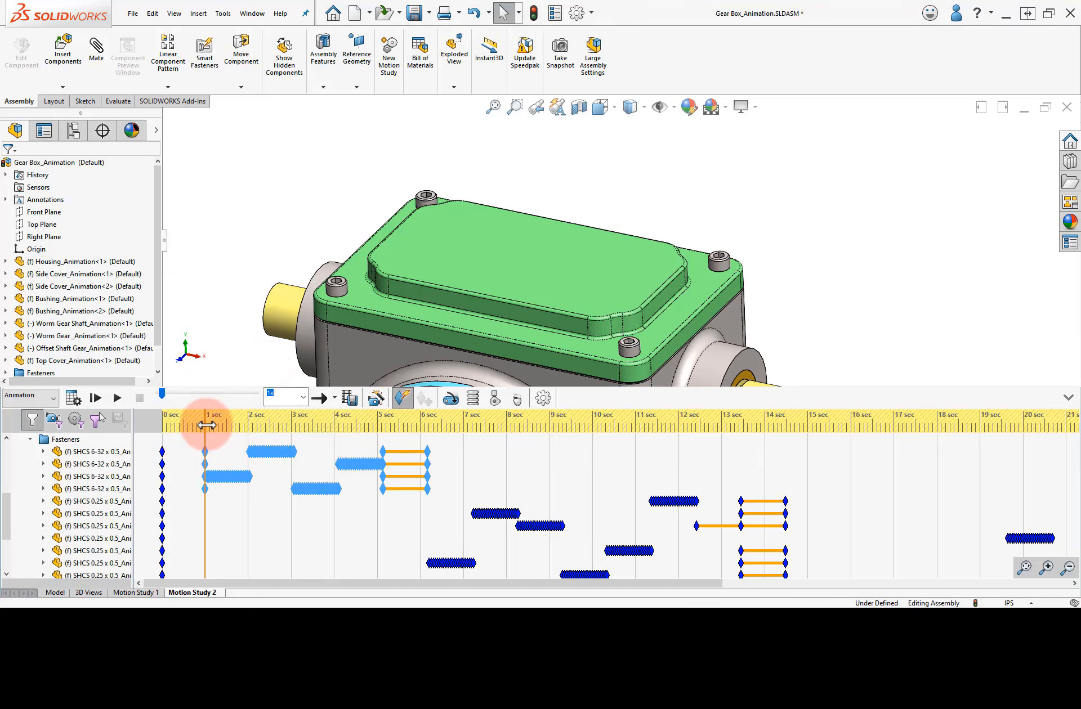
Play the animation from 0 seconds to review the top cover screws' timing, and stop it once the cover has lifted.
left_click_drag(207, 424, 157, 431)
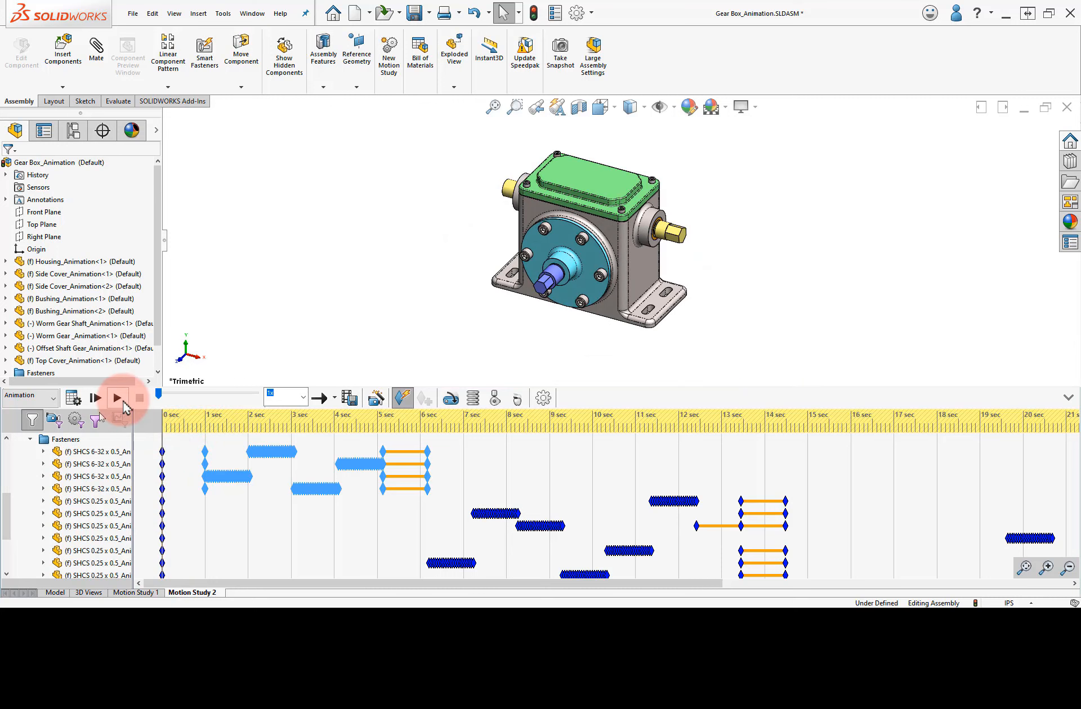
left_click(76, 401)
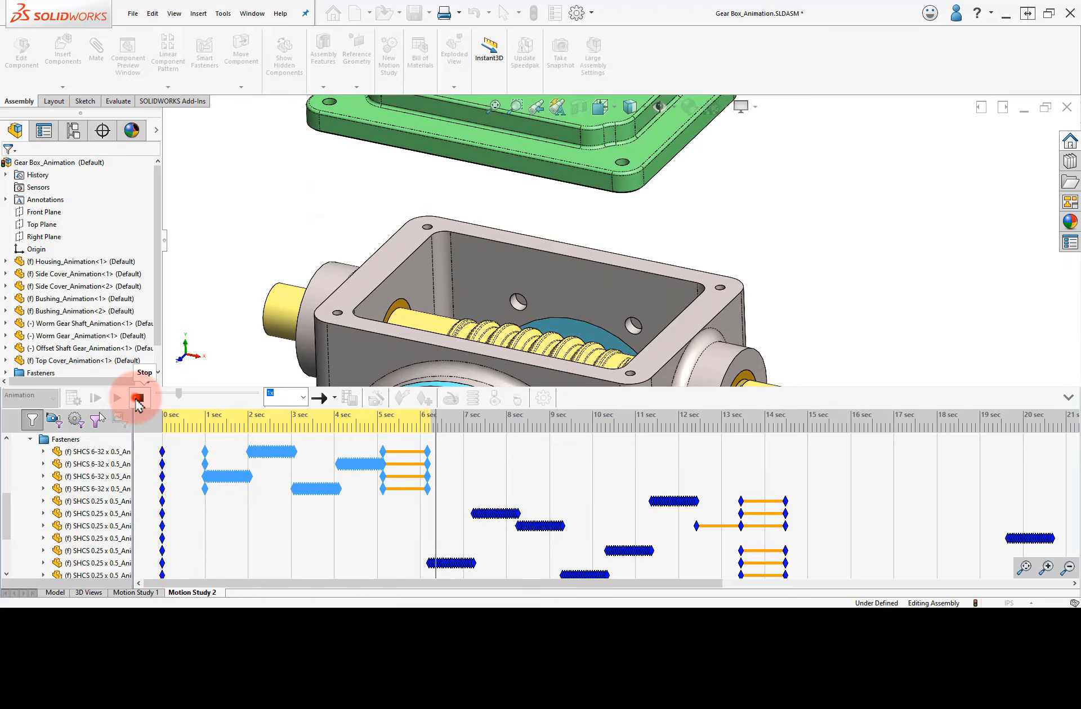
left_click(137, 401)
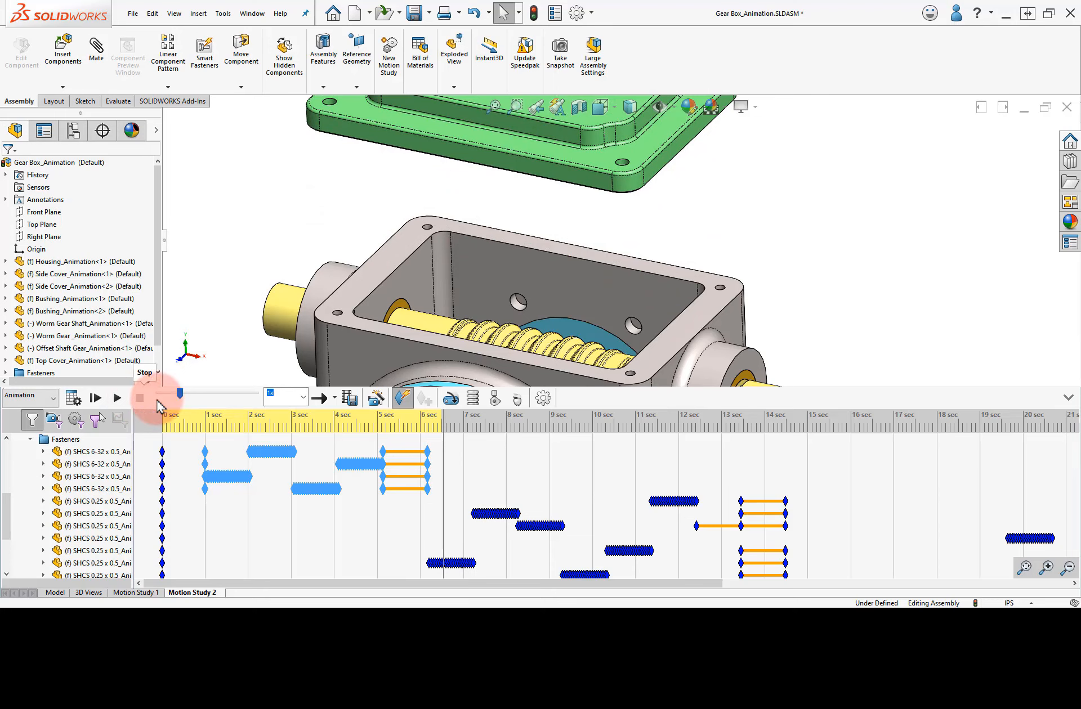
Shift the unscrewing keys of the first SHCS 6-32 screw by -0.5 seconds using Edit Key Point Time.
left_click(426, 453)
left_click_drag(441, 449, 244, 457)
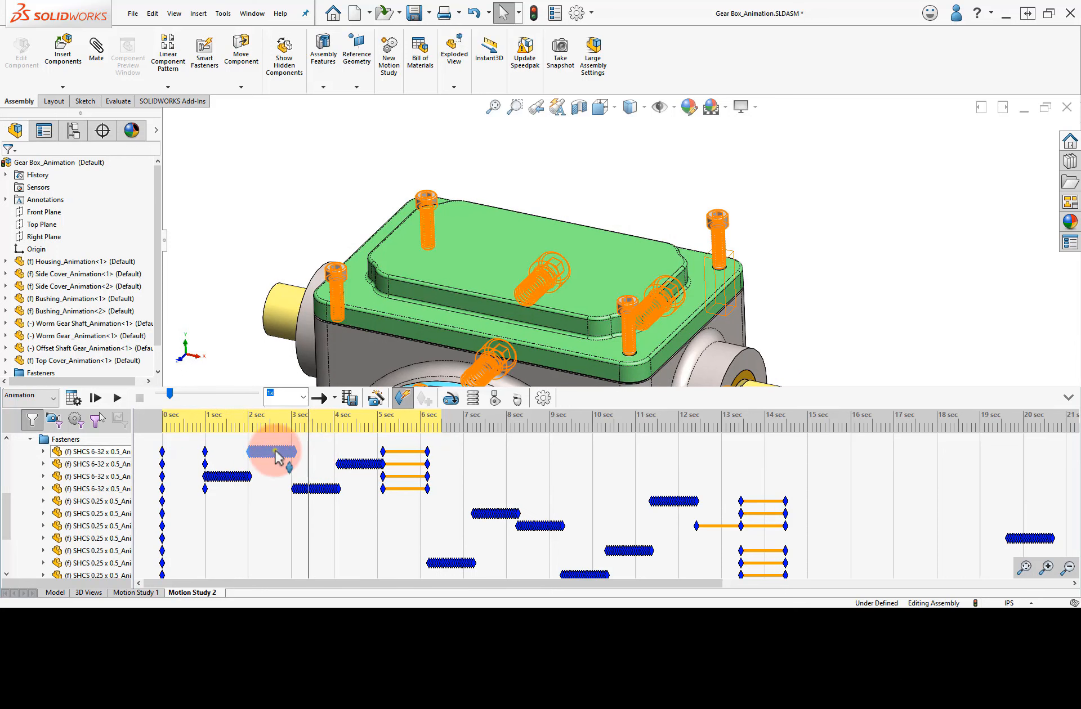
right_click(279, 457)
left_click(301, 463)
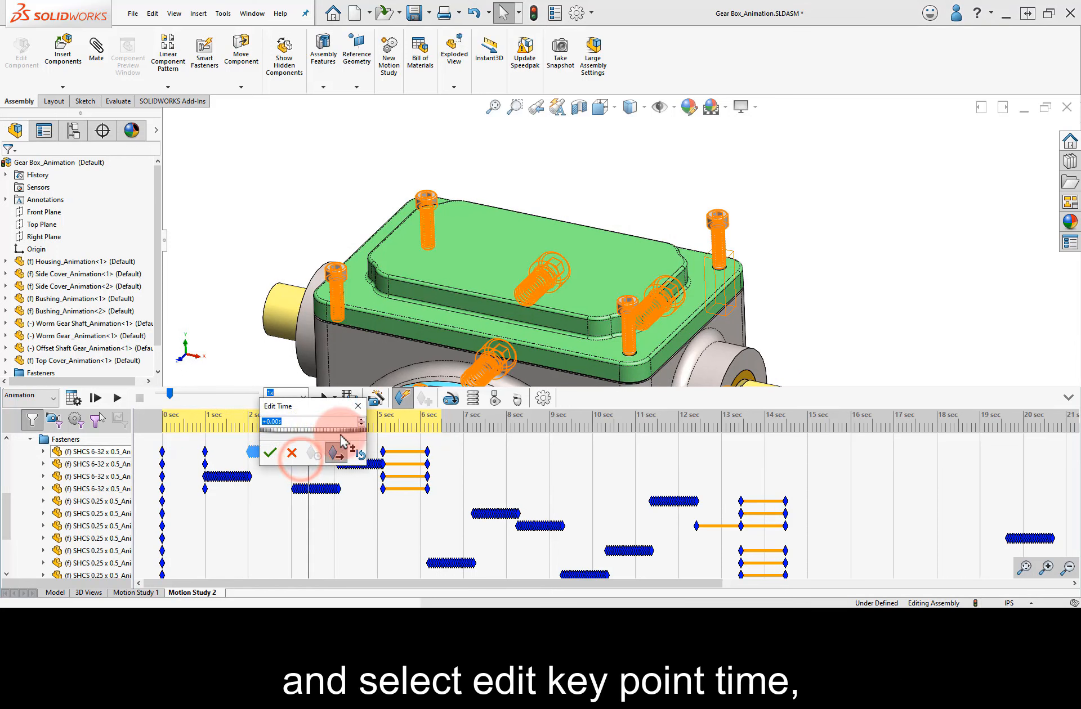
left_click(361, 425)
left_click(361, 425)
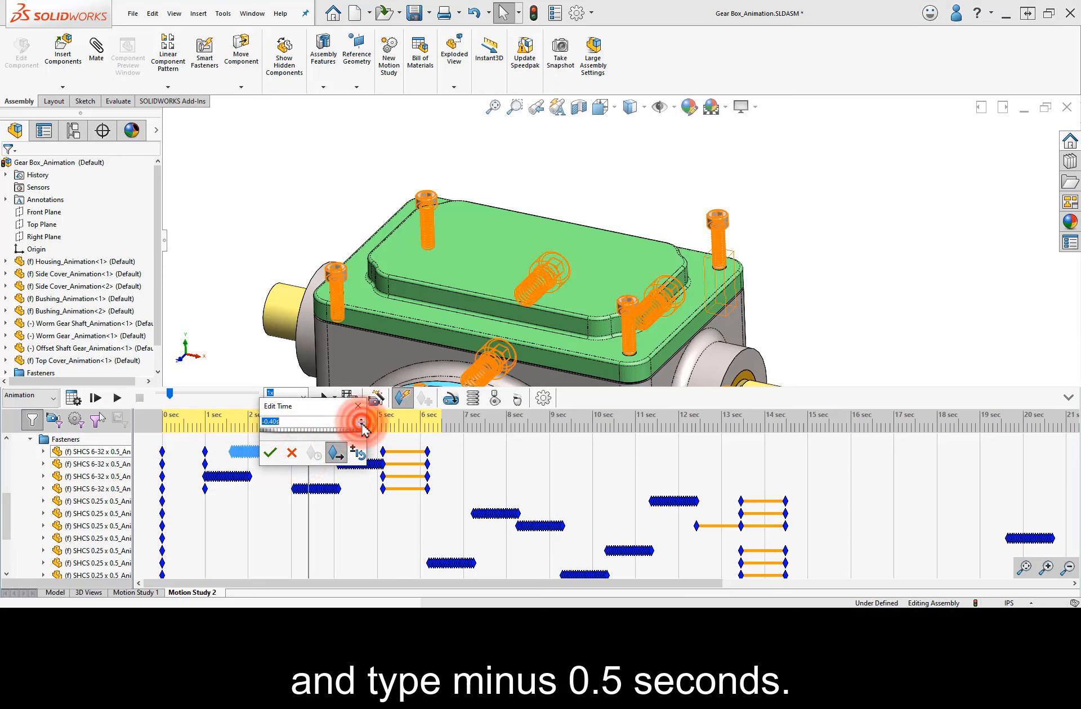
left_click(270, 453)
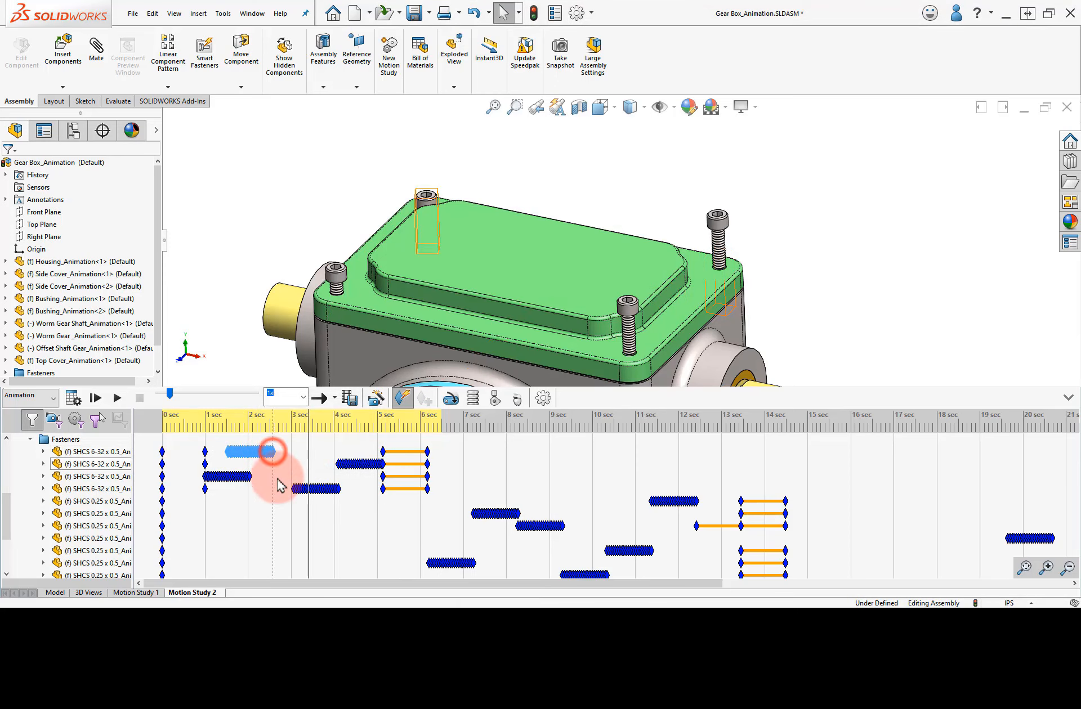
Overlap the remaining top cover screws' unscrewing keys at about 2 and 2.5 seconds, and move each screw's lift-off keys directly behind its unscrewing.
left_click(345, 492)
left_click_drag(330, 497, 249, 496)
left_click_drag(321, 466, 364, 477)
left_click_drag(439, 452, 279, 454)
left_click_drag(439, 472, 253, 480)
left_click_drag(373, 482, 296, 488)
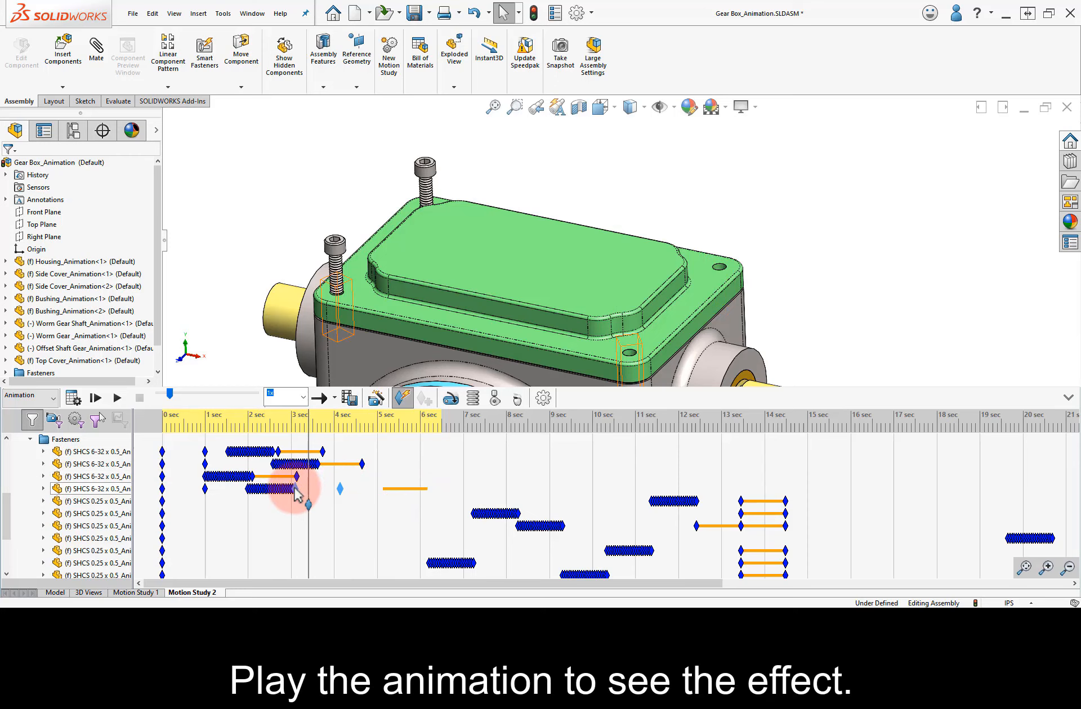
Play the animation from the start to review the overlapping top cover screws, and stop it at about 5 seconds.
left_click(163, 420)
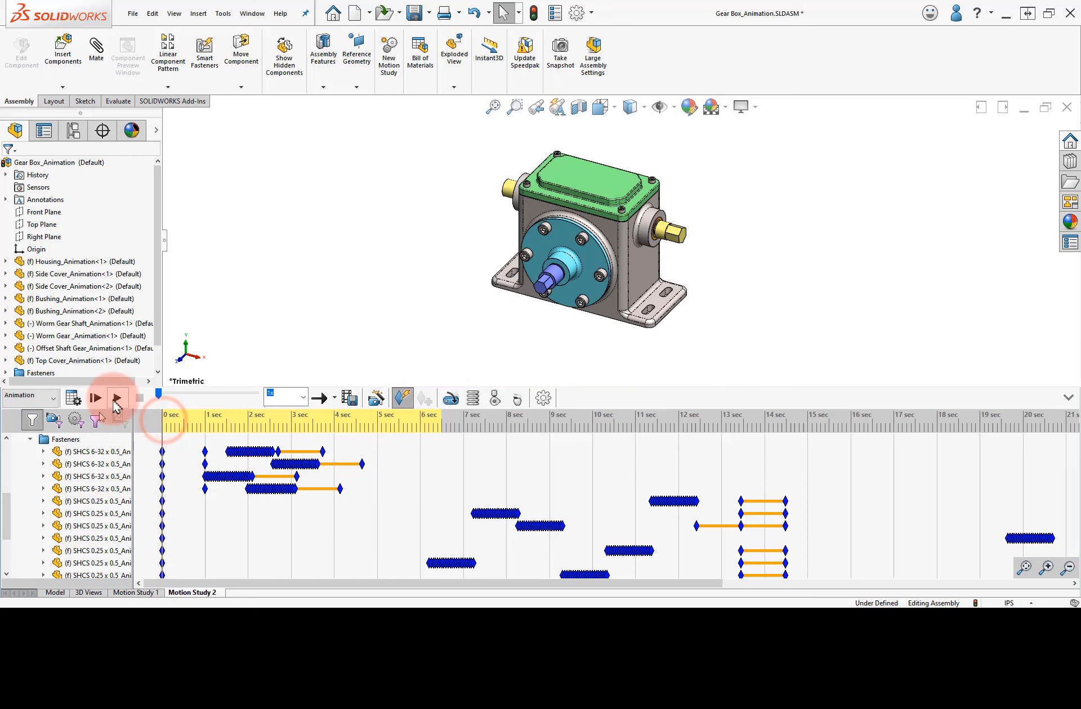
left_click(117, 398)
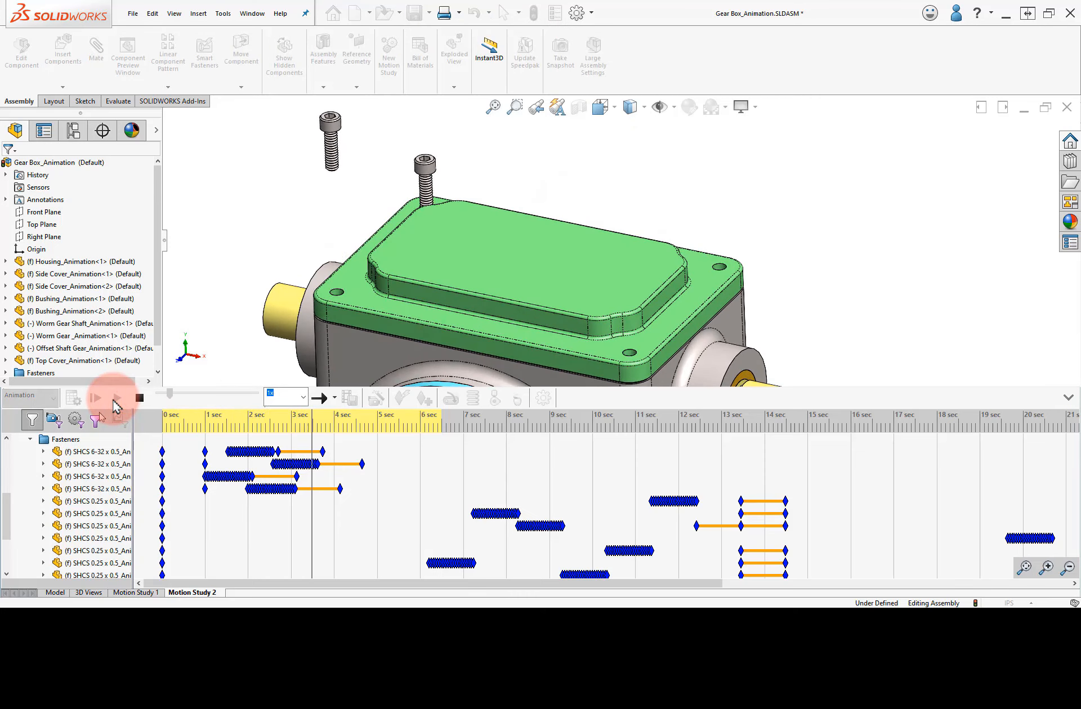
left_click(138, 399)
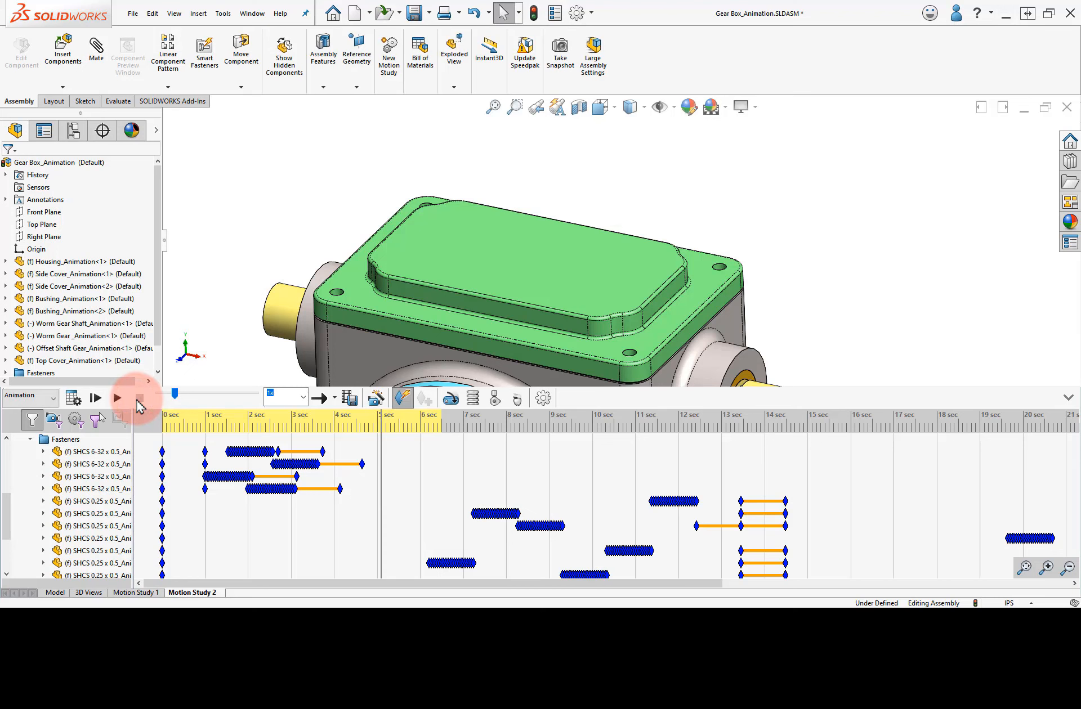
Move the top cover's keys so its lift runs from about 4.3 to 5.3 seconds.
left_click_drag(381, 458, 353, 468)
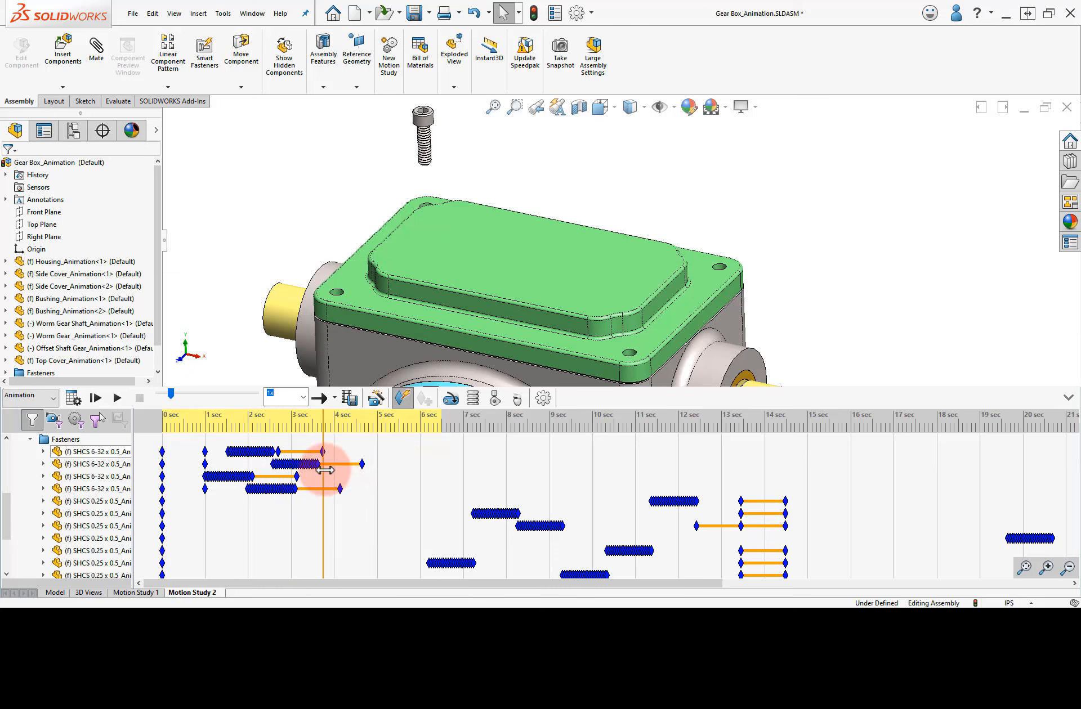
scroll(352, 476, "up", 4)
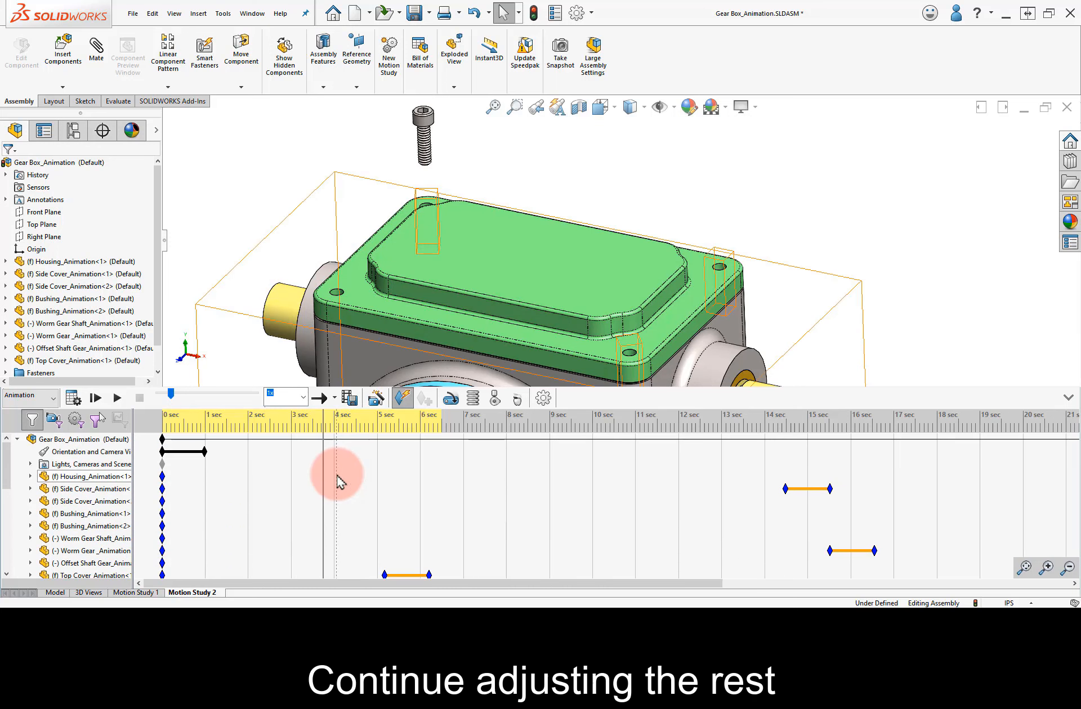
scroll(344, 487, "down", 1)
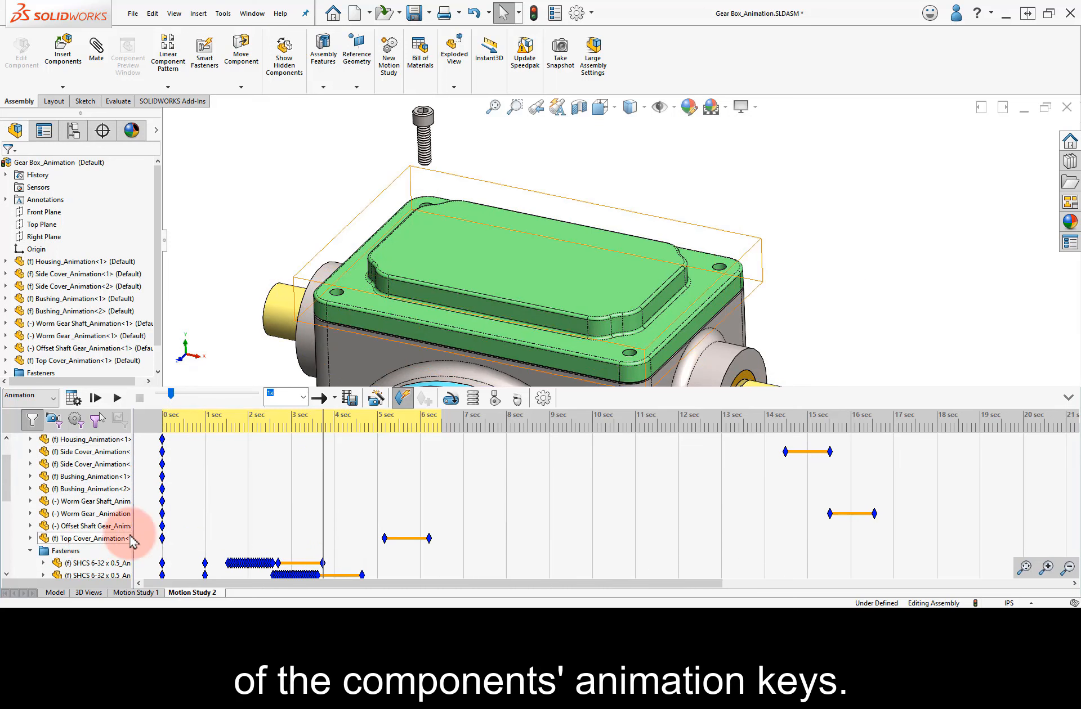
left_click_drag(440, 531, 401, 533)
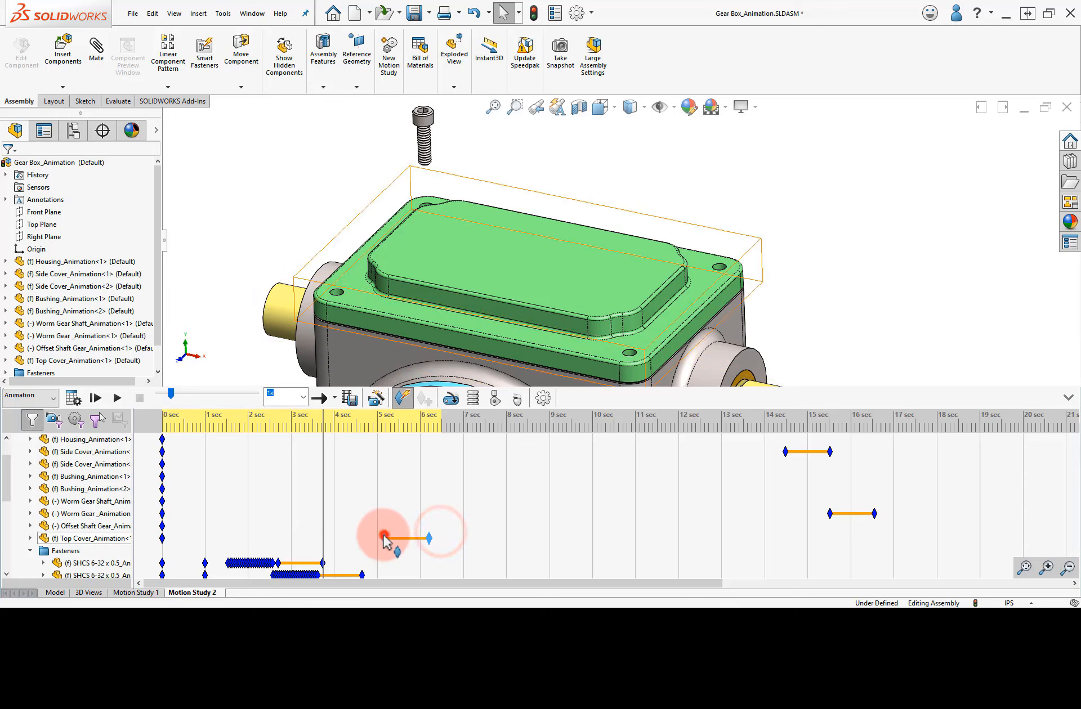
left_click_drag(351, 543, 392, 542)
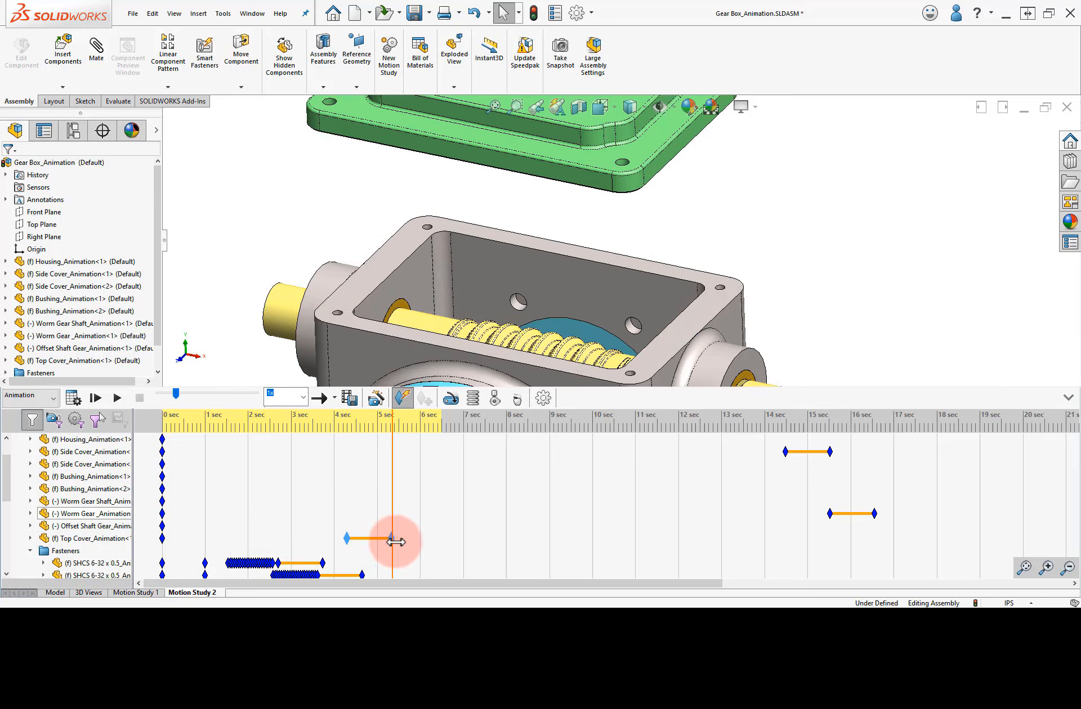
Add viewpoint keys from about 5.5 to 6.5 seconds that reorient the model to the blue side cover.
scroll(394, 467, "up", 1)
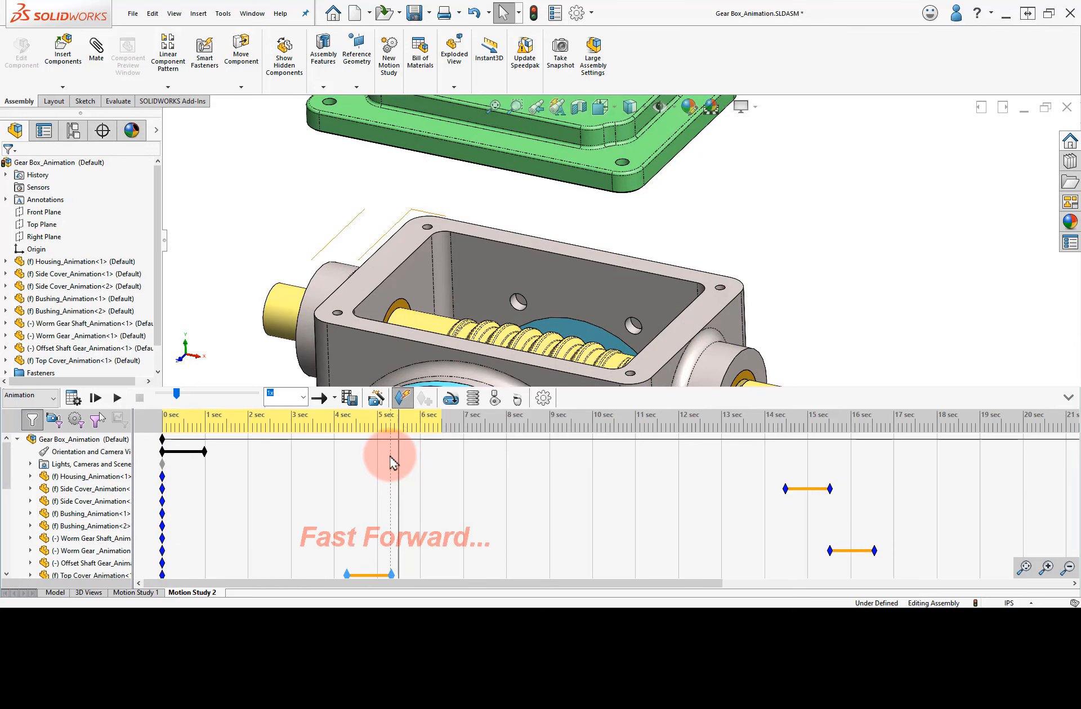
left_click(426, 497)
left_click_drag(398, 477, 443, 483)
middle_click_drag(403, 357, 564, 234)
scroll(546, 225, "up", 3)
left_click_drag(441, 429, 444, 472)
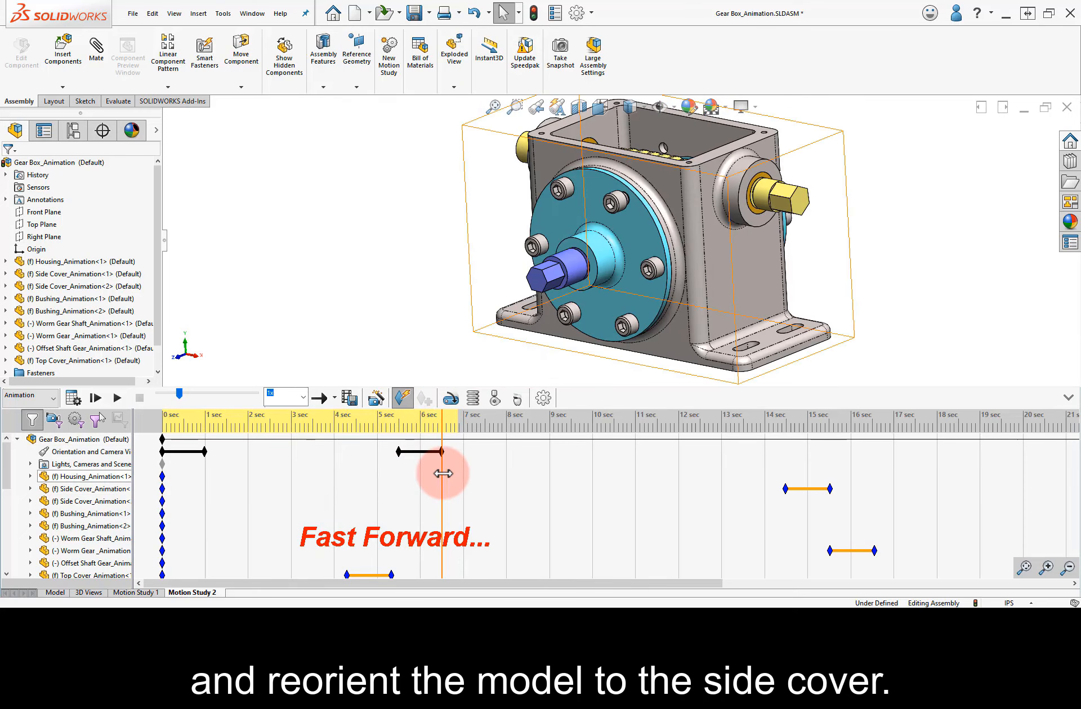
Delay all keys of the six side cover SHCS 0.25 screws together so the first unscrewing starts at about 6.5 seconds.
left_click_drag(7, 456, 10, 558)
scroll(470, 492, "up", 1)
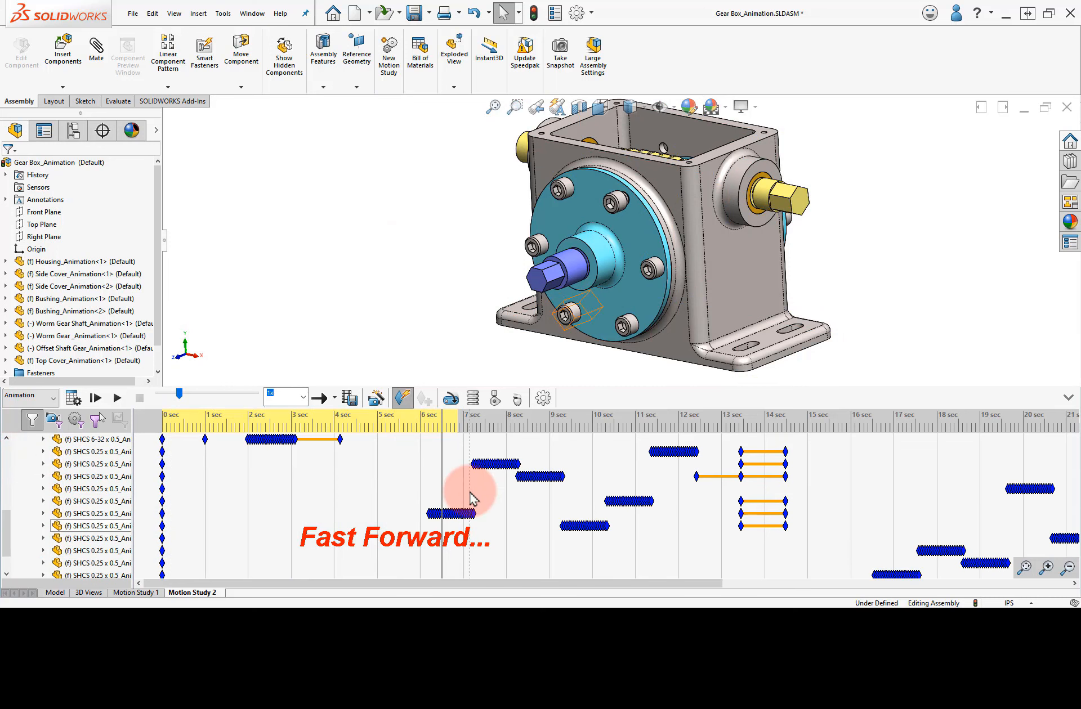
left_click_drag(816, 451, 430, 550)
left_click_drag(579, 526, 594, 526)
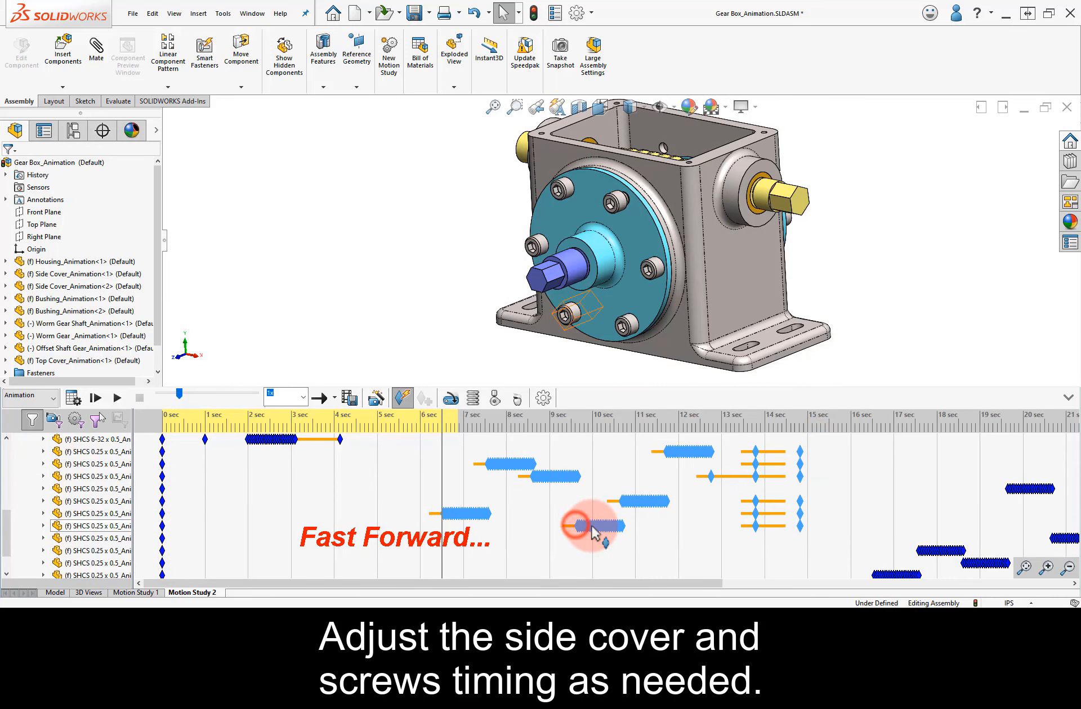
Stagger the unscrewing keys of the other five side cover screws at roughly half-second intervals from 7 to 9 seconds.
left_click(489, 465)
left_click_drag(476, 469, 475, 469)
left_click_drag(601, 475, 521, 481)
left_click_drag(542, 478, 498, 479)
left_click_drag(632, 523, 566, 531)
left_click_drag(592, 526, 558, 526)
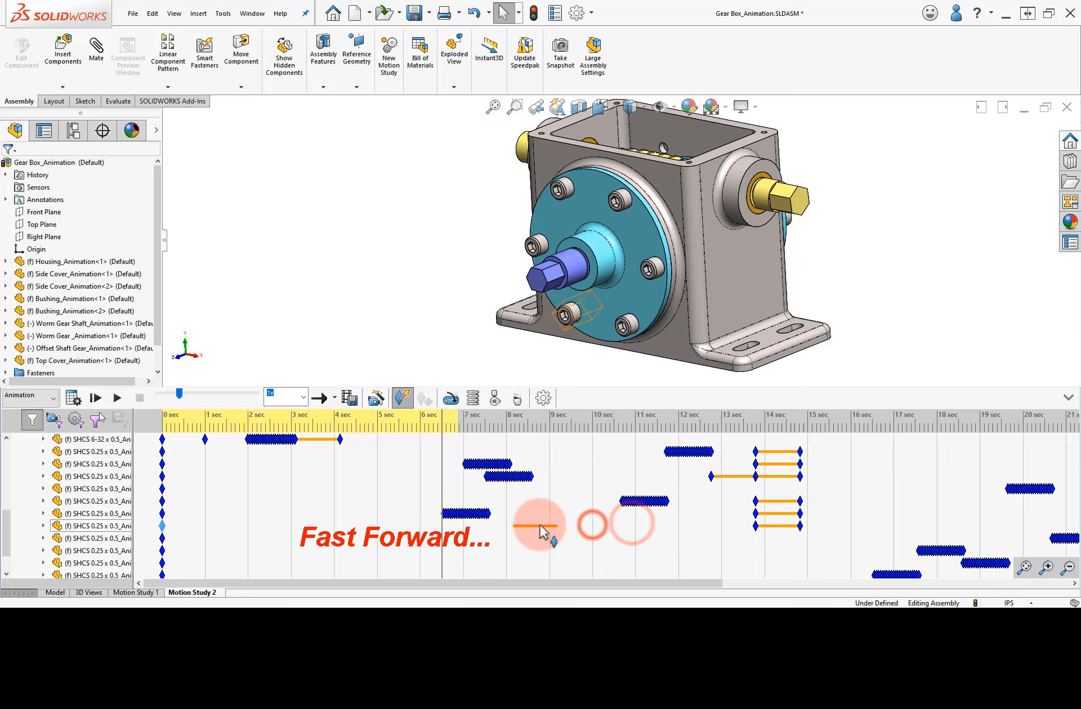
left_click_drag(685, 499, 535, 511)
left_click_drag(723, 449, 661, 456)
left_click_drag(675, 453, 557, 468)
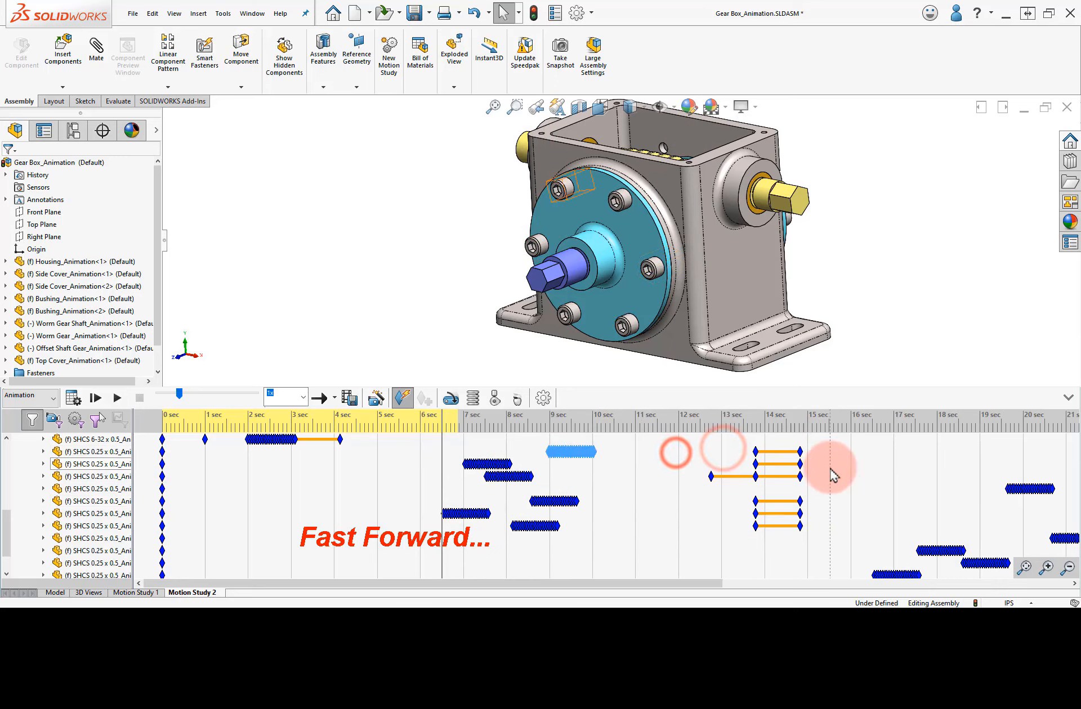
Move the pull-out keys of the six side cover screws so each pull-out directly follows that screw's unscrewing.
left_click_drag(816, 447, 600, 456)
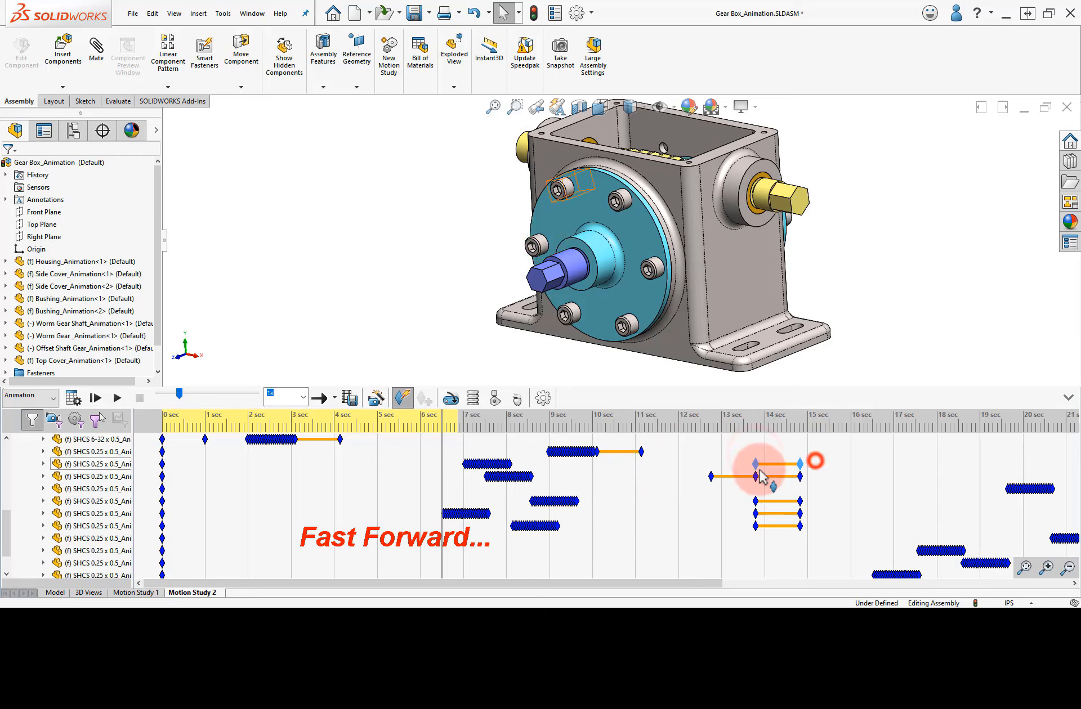
left_click_drag(531, 477, 512, 477)
left_click_drag(808, 472, 710, 485)
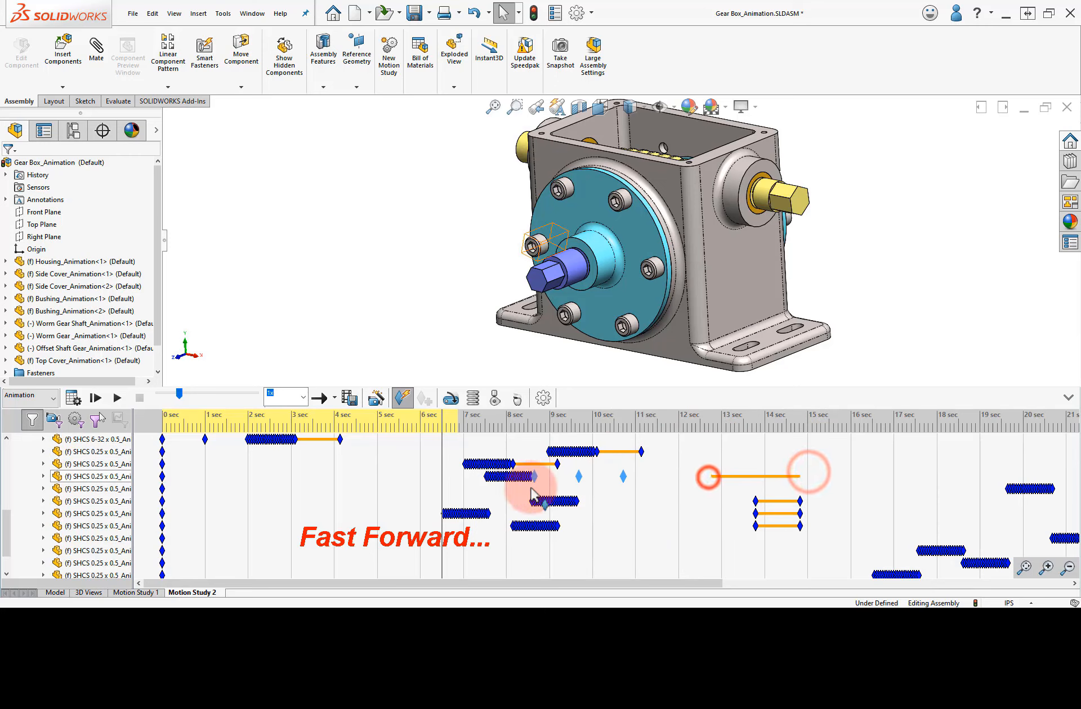
left_click_drag(531, 489, 531, 489)
left_click_drag(812, 500, 812, 500)
left_click_drag(585, 513, 585, 513)
left_click_drag(814, 511, 732, 523)
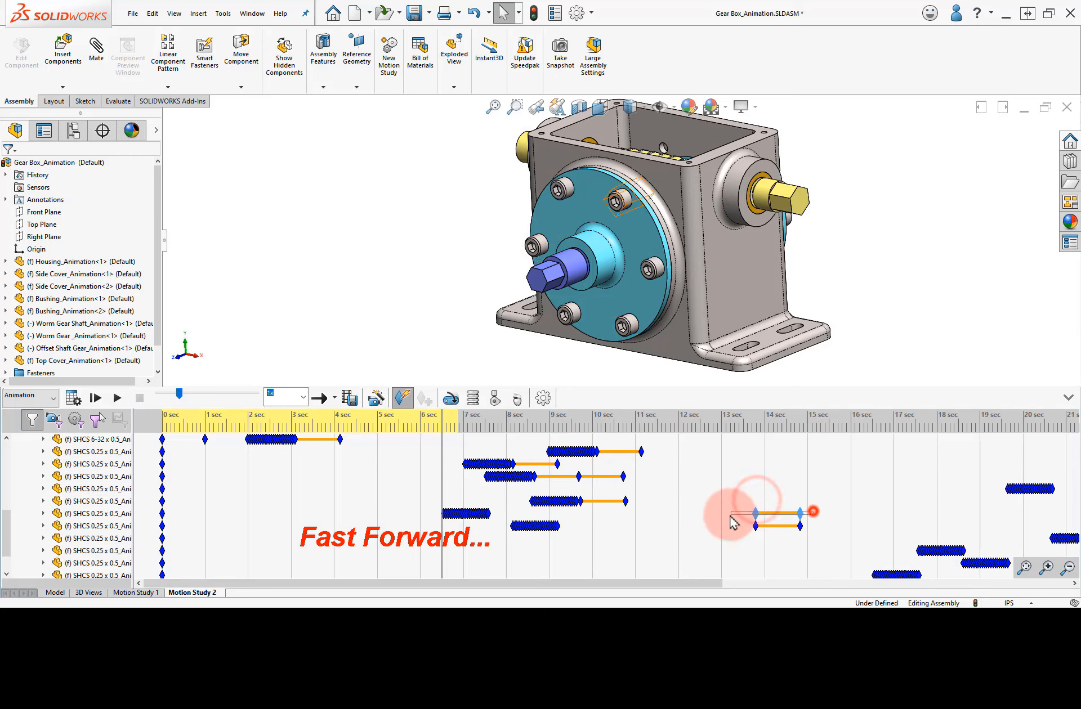
left_click_drag(623, 515, 491, 516)
left_click_drag(805, 527, 772, 533)
left_click_drag(576, 527, 560, 527)
Move the blue side cover's removal keys to start at about 11 seconds and the worm gear's keys to about 11.6 seconds.
left_click_drag(442, 495, 645, 526)
left_click_drag(7, 532, 8, 462)
left_click_drag(850, 479, 780, 497)
left_click_drag(783, 488, 634, 526)
left_click_drag(829, 551, 833, 557)
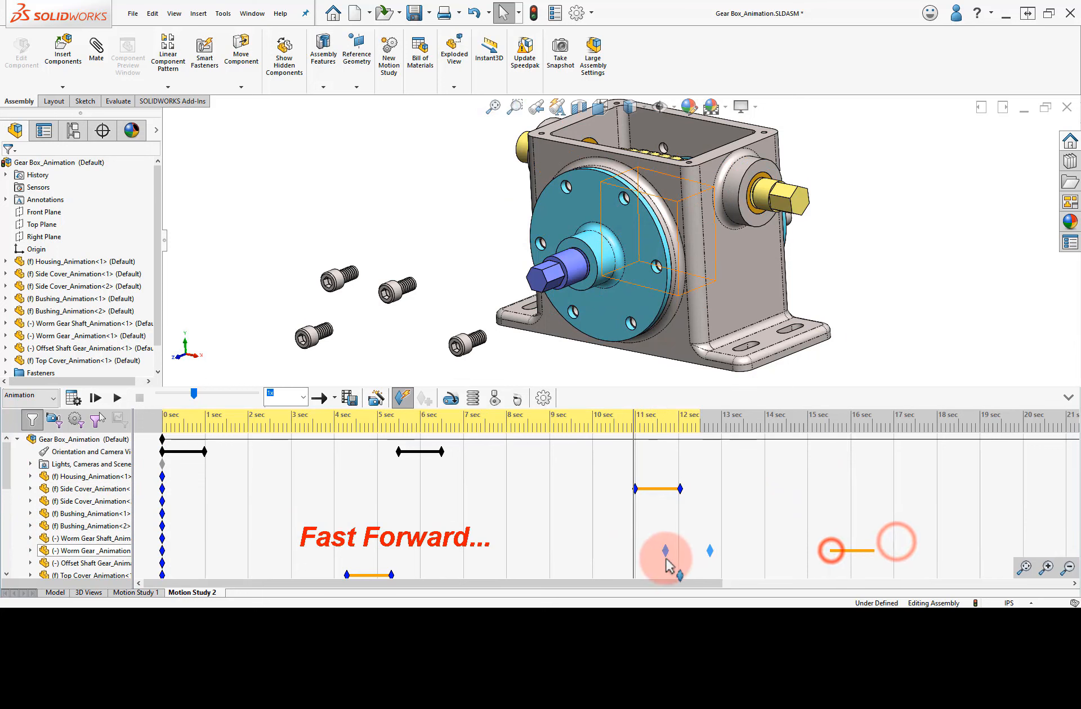
left_click_drag(665, 558, 663, 557)
Add viewpoint keys from about 12.7 to 14 seconds that reorient the model to a close view of the other side cover.
left_click_drag(632, 535, 768, 490)
right_click(708, 449)
left_click(750, 494)
middle_click_drag(828, 285, 760, 309)
middle_click_drag(895, 302, 521, 310, "ctrl")
scroll(523, 321, "down", 1)
Shift all keys of the other side cover's six SHCS 0.25 screws together so the first unscrewing starts at 14 seconds.
left_click_drag(5, 459, 4, 547)
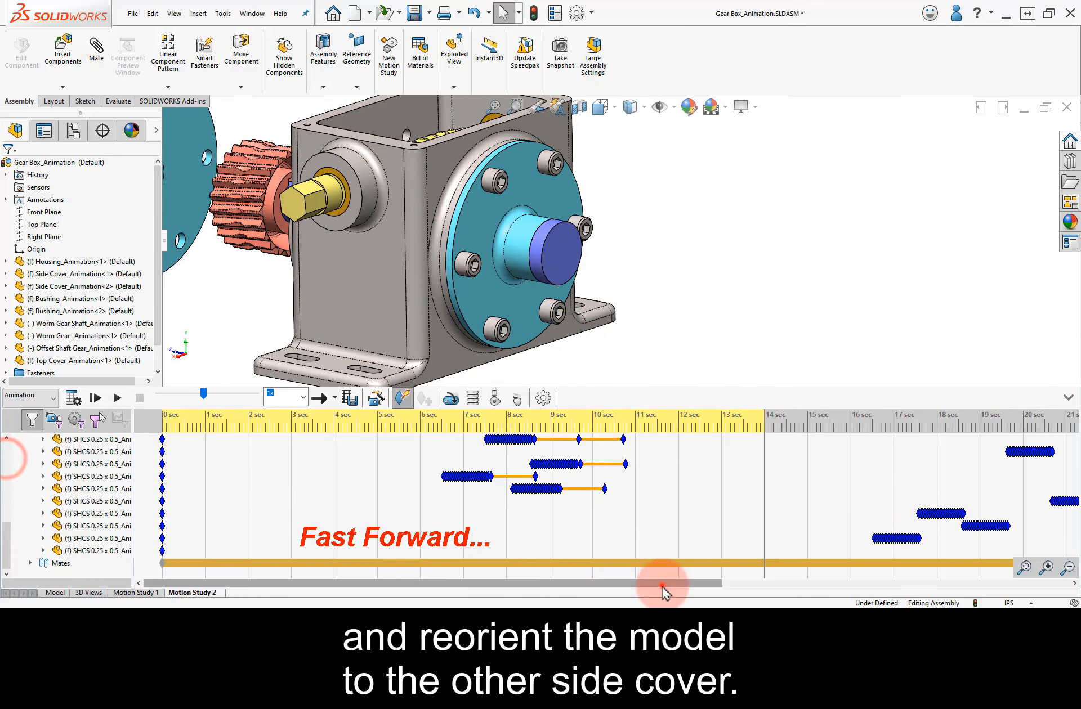
left_click_drag(663, 591, 867, 591)
left_click_drag(883, 451, 451, 539)
Stagger the unscrewing keys of this cover's other five screws at roughly half-second intervals from about 14.5 to 17 seconds.
left_click_drag(558, 510, 489, 533)
left_click(530, 528)
left_click_drag(643, 451, 594, 468)
left_click_drag(528, 464, 525, 464)
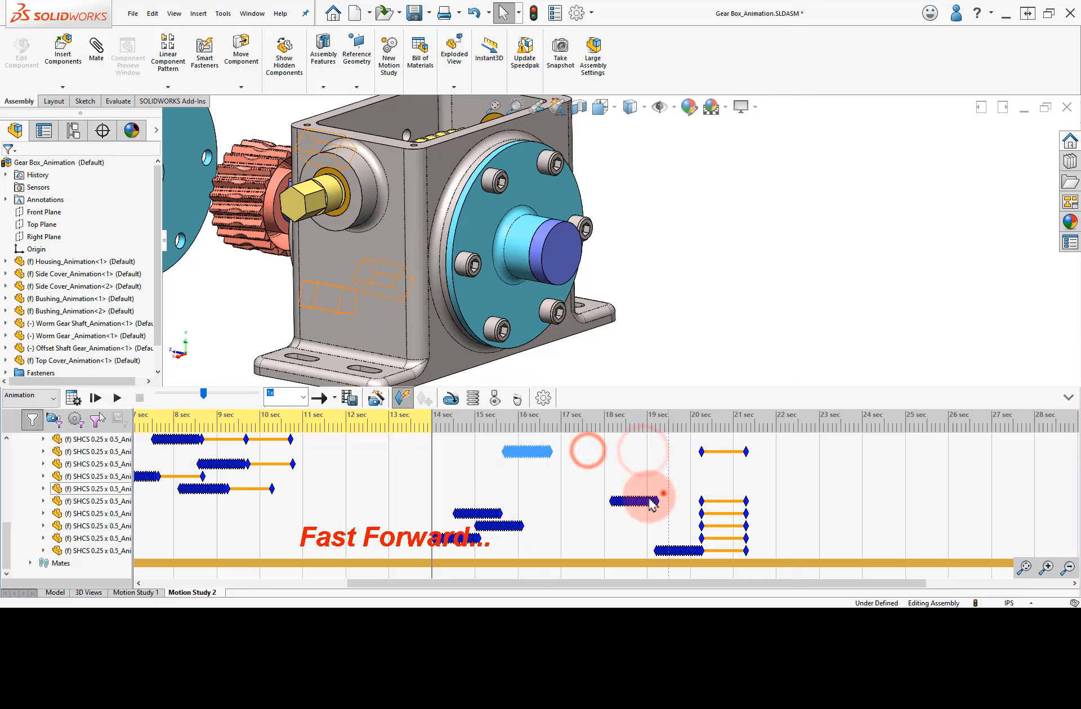
left_click_drag(663, 493, 605, 506)
left_click_drag(617, 501, 536, 510)
left_click_drag(643, 552, 689, 537)
Move the pull-out keys of this cover's six screws so each pull-out directly follows that screw's unscrewing.
left_click_drag(699, 538, 484, 542)
left_click_drag(760, 527, 698, 539)
left_click_drag(530, 532, 528, 532)
left_click_drag(760, 516, 694, 523)
left_click_drag(515, 527, 506, 527)
left_click_drag(765, 501, 769, 509)
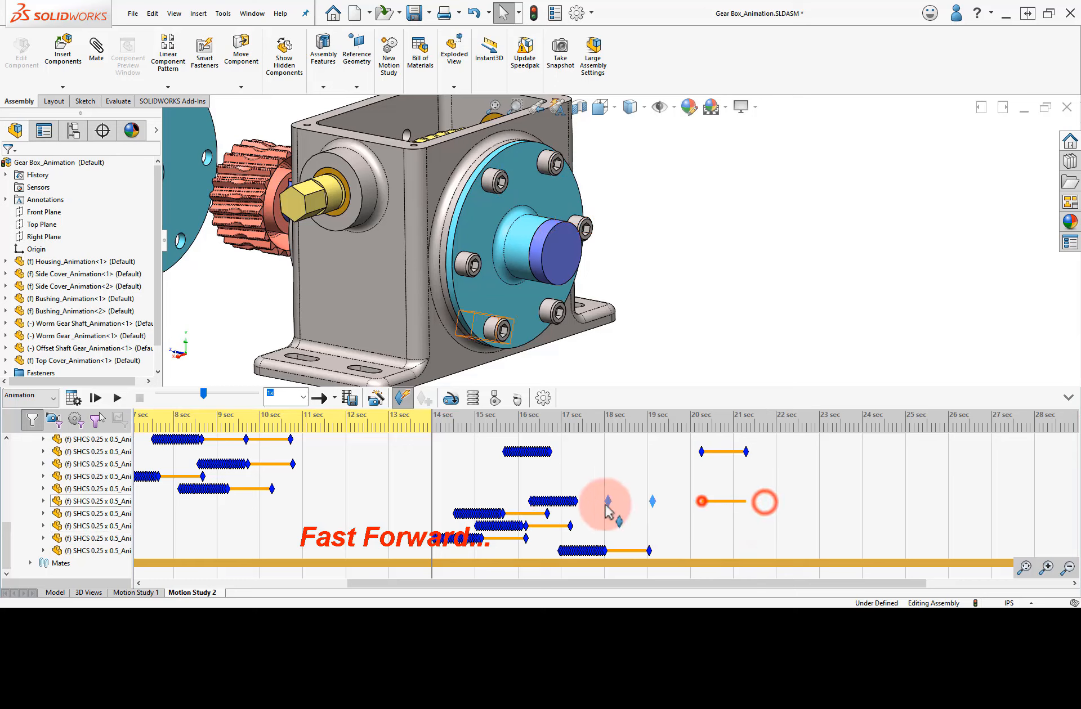
left_click_drag(580, 508, 580, 509)
left_click_drag(767, 452, 554, 461)
Move the worm gear shaft's removal keys to start at about 18.4 seconds and the second side cover's keys to about 19 seconds.
left_click_drag(433, 463, 668, 539)
scroll(633, 534, "up", 10)
left_click_drag(632, 499, 672, 535)
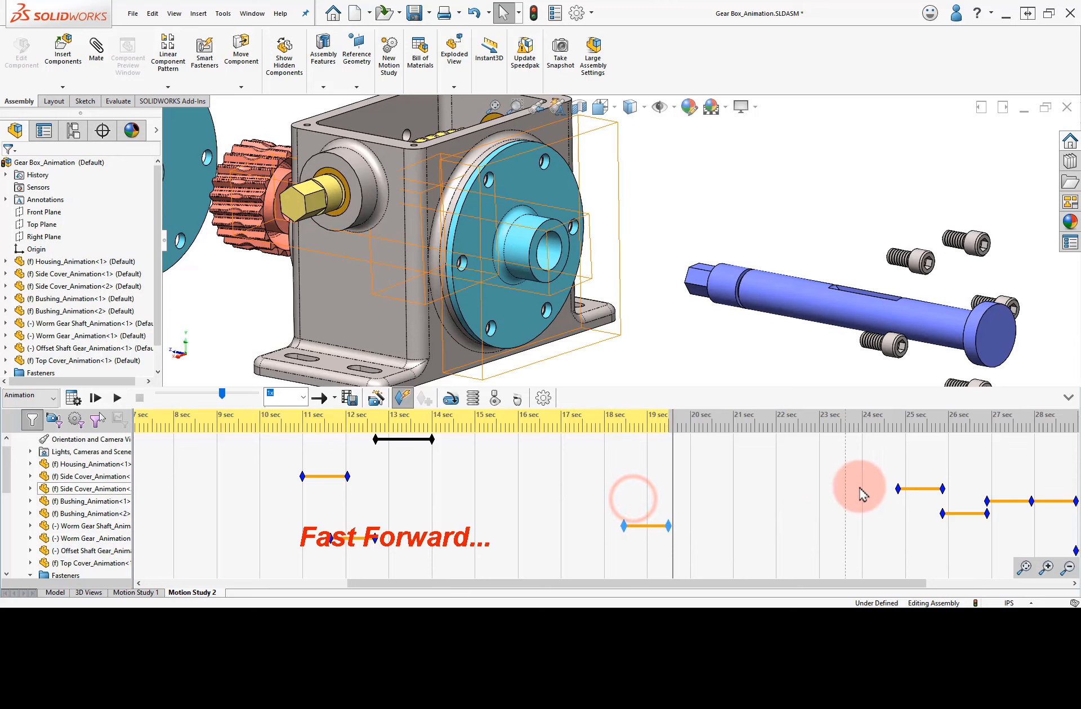
left_click_drag(866, 489, 712, 558)
scroll(695, 462, "up", 1)
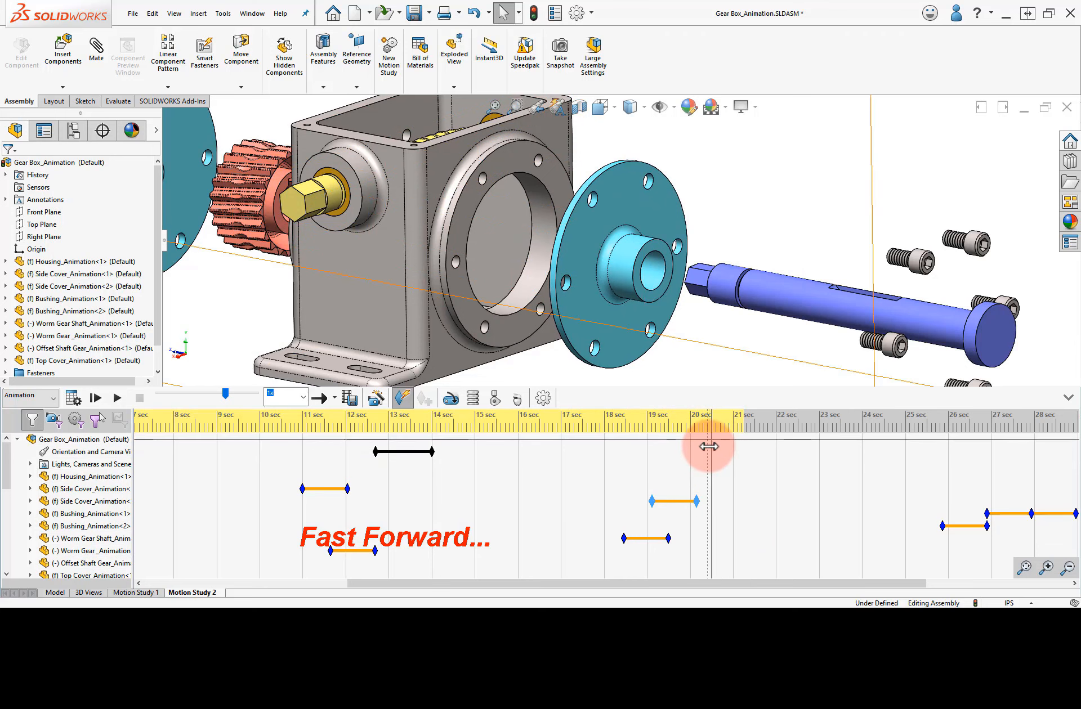
Add viewpoint keys from about 20.4 to 21.4 seconds that rotate the model back to the open front of the housing.
left_click(739, 496)
left_click_drag(712, 472, 736, 475)
middle_click_drag(512, 232, 651, 291)
Move the two bushings' keys so the first pulls out at about 21.5 seconds and the other follows from 22.5 to 24.5 seconds.
left_click_drag(920, 531, 1077, 511)
left_click_drag(1074, 511, 886, 513)
left_click(754, 492)
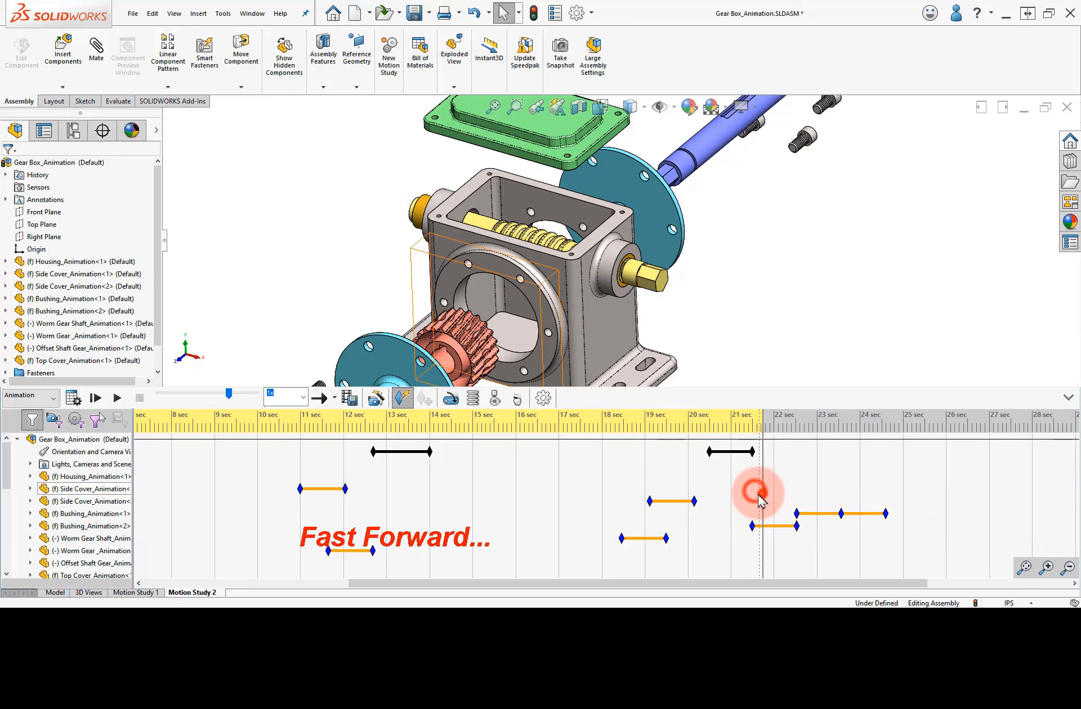
Move the offset shaft gear's removal keys to run from about 24.8 to 25.8 seconds.
left_click_drag(759, 498, 896, 514)
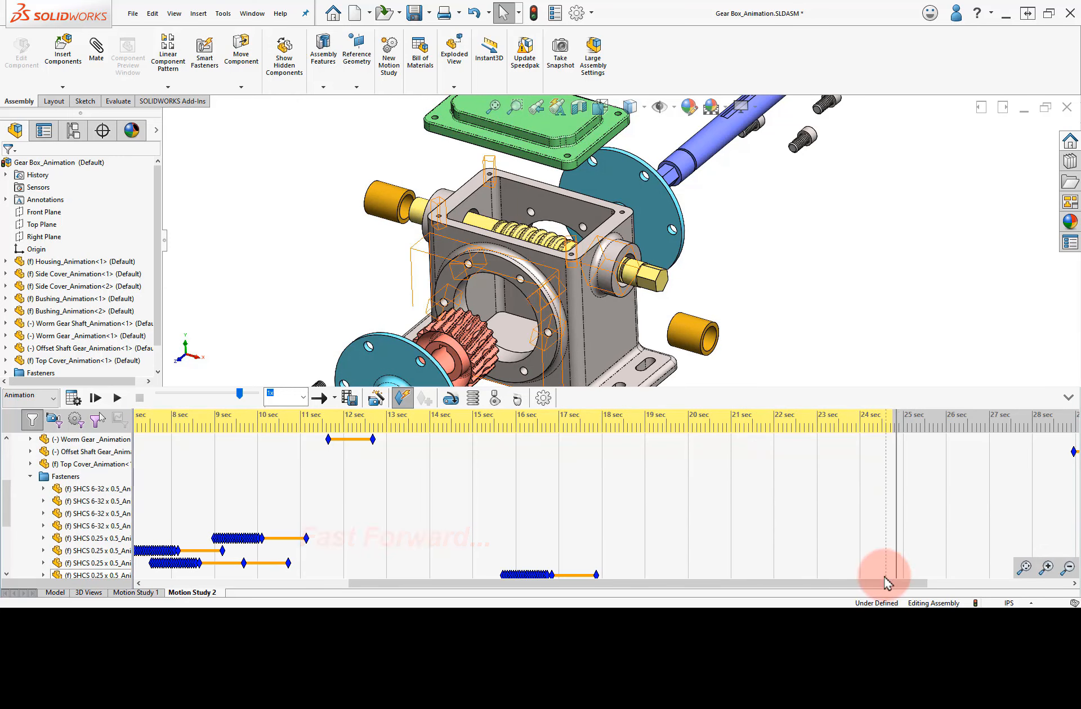
left_click_drag(890, 585, 973, 586)
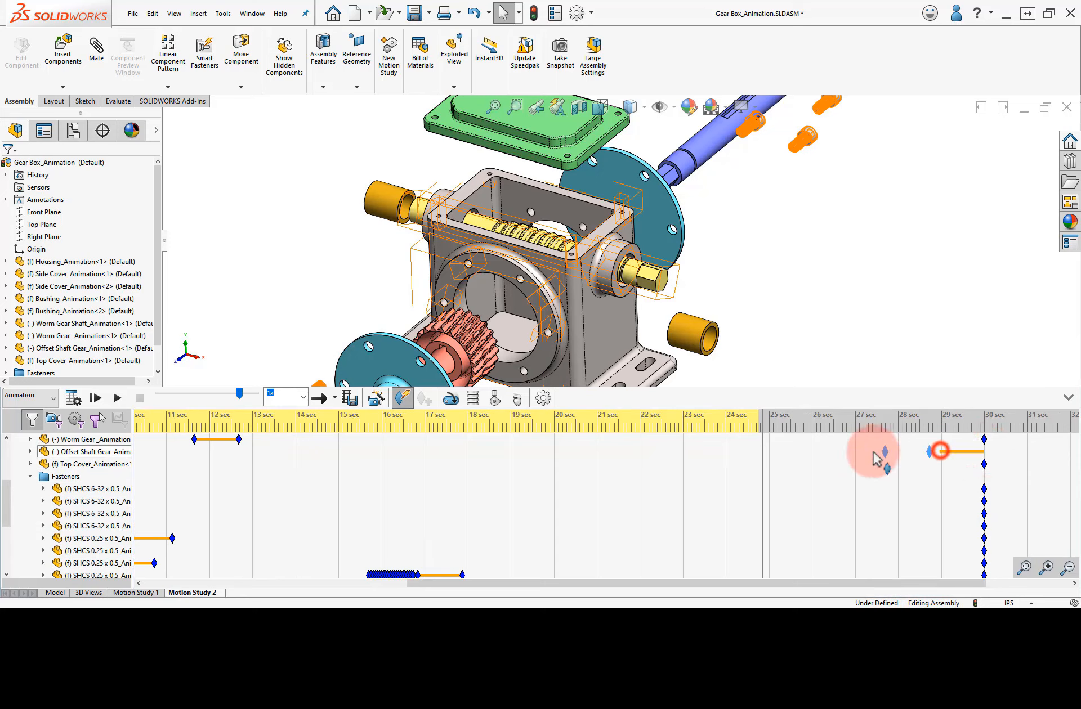
left_click_drag(763, 453, 803, 461)
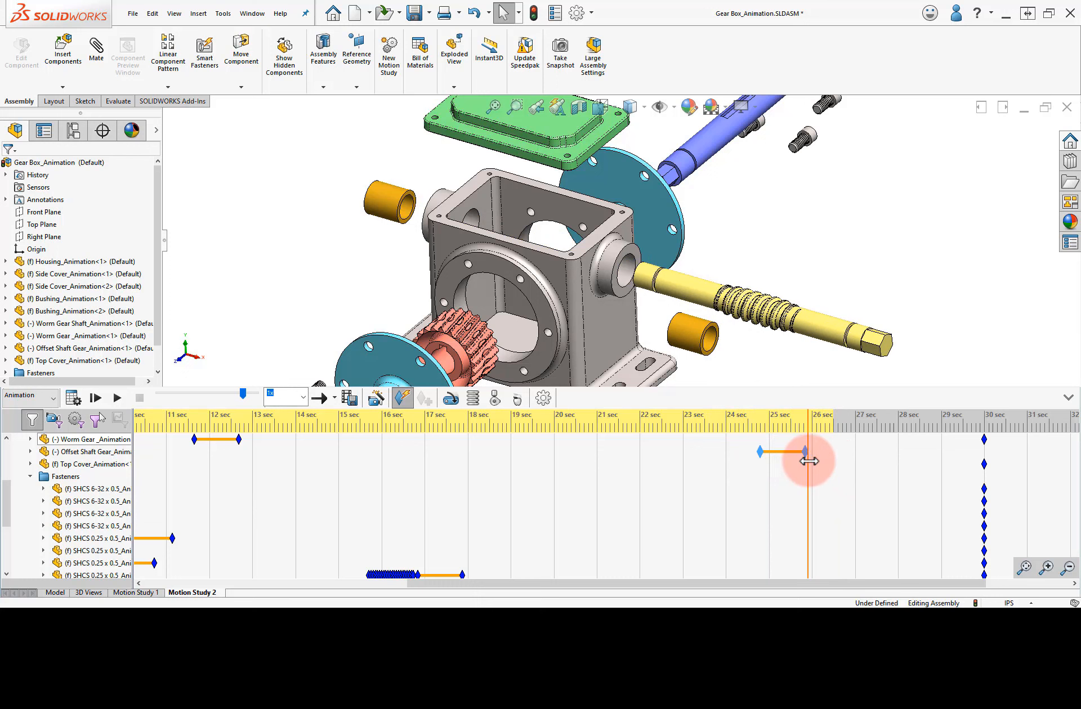
Add viewpoint keys from about 26 to 27 seconds that frame the entire exploded gear box.
scroll(811, 462, "up", 3)
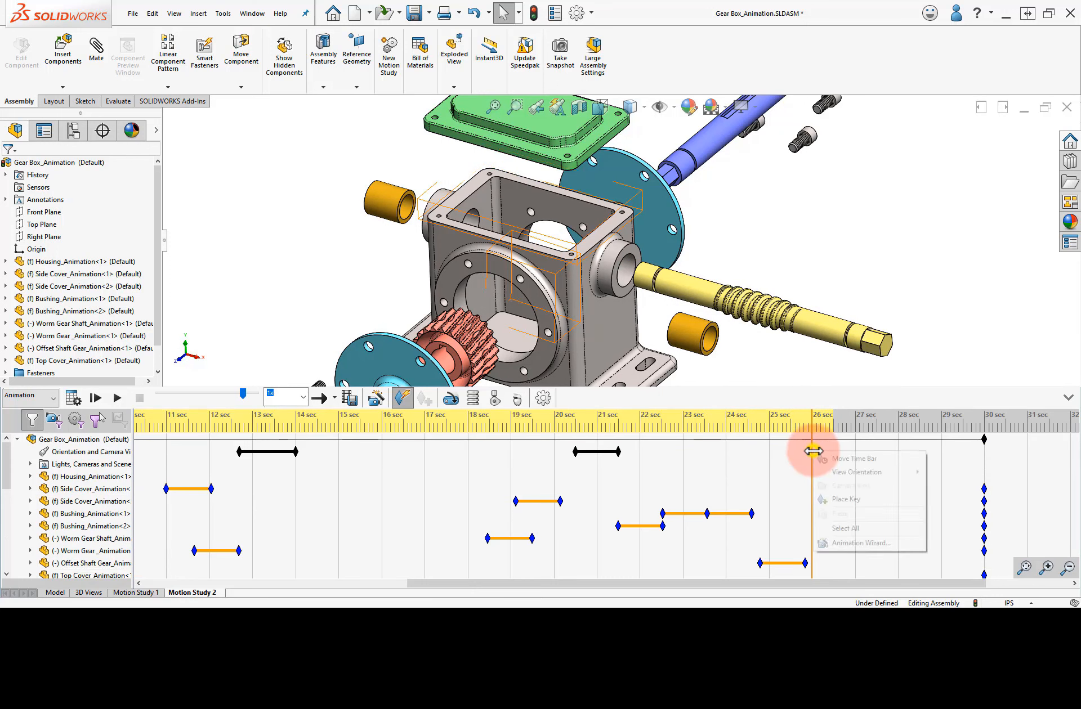
left_click(846, 499)
left_click_drag(812, 467, 857, 476)
left_click(495, 112)
middle_click_drag(536, 250, 527, 222)
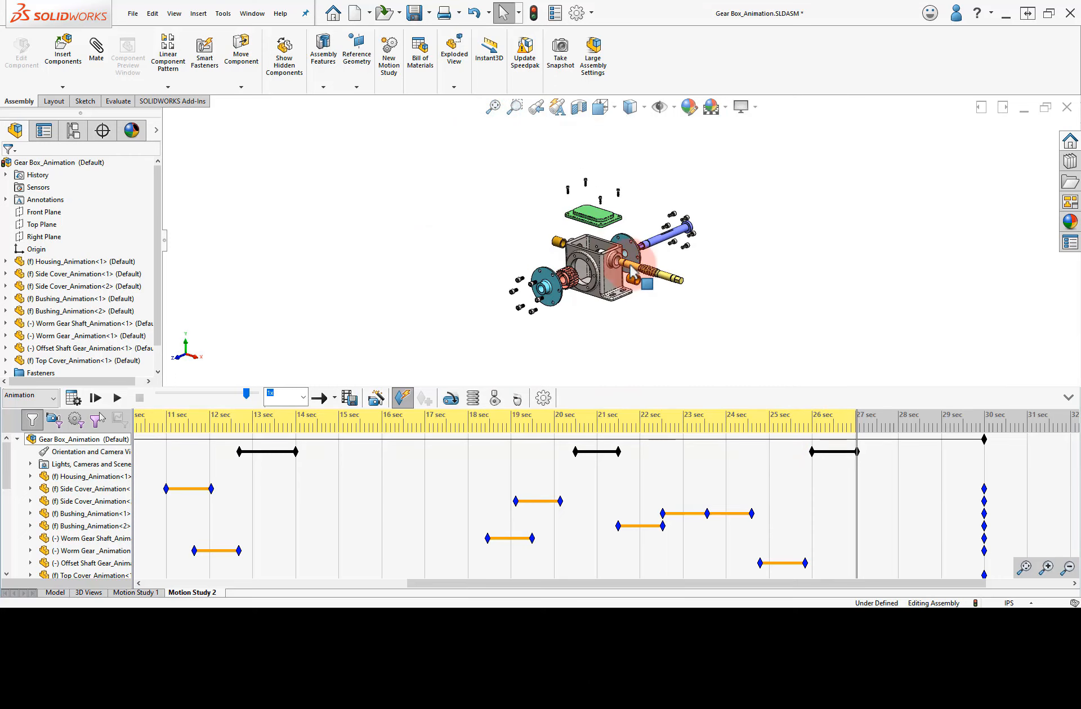
middle_click_drag(648, 270, 658, 207, "shift")
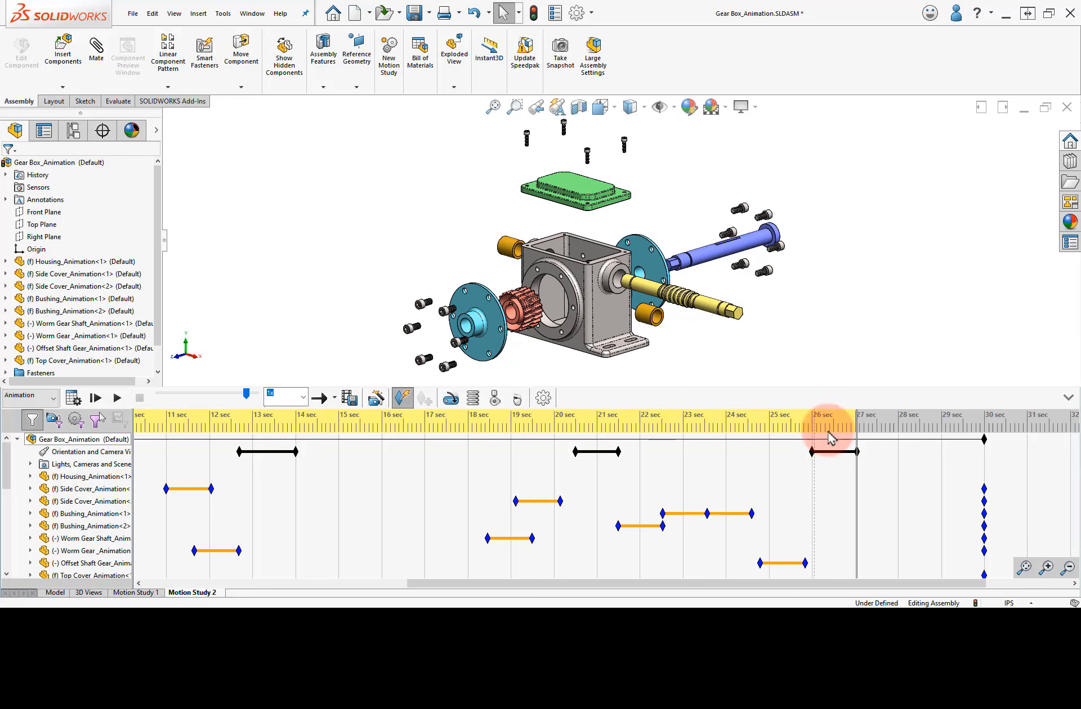
Return the time bar to 0 seconds and play the whole exploded animation to check the timing.
left_click_drag(827, 438, 136, 465)
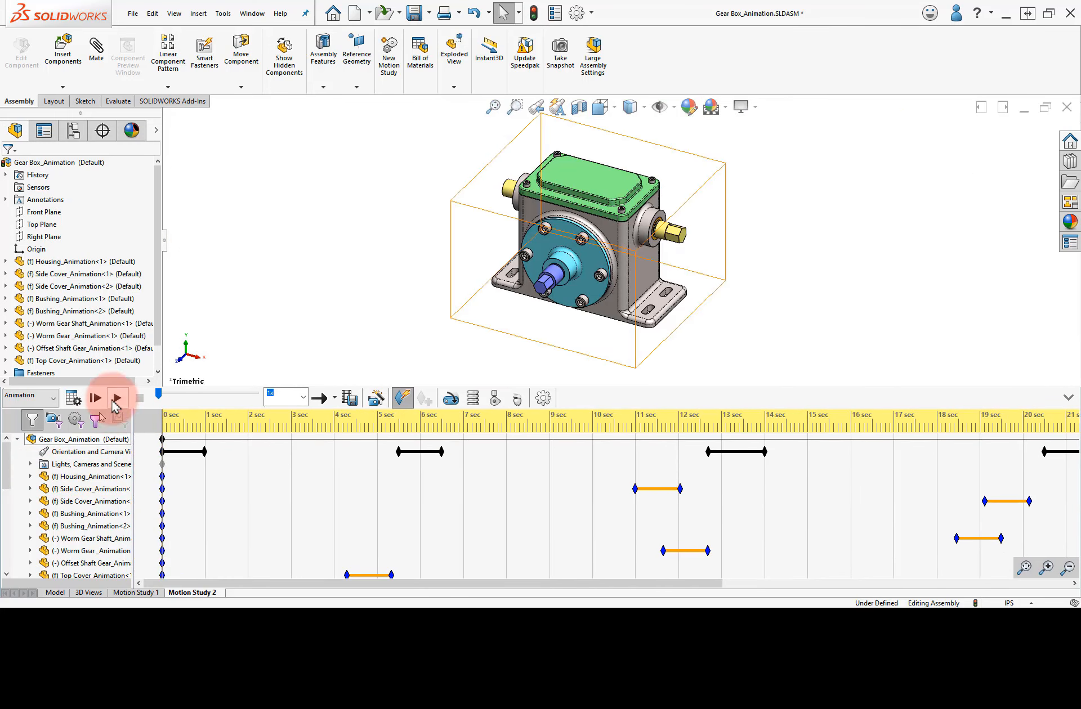
left_click(114, 397)
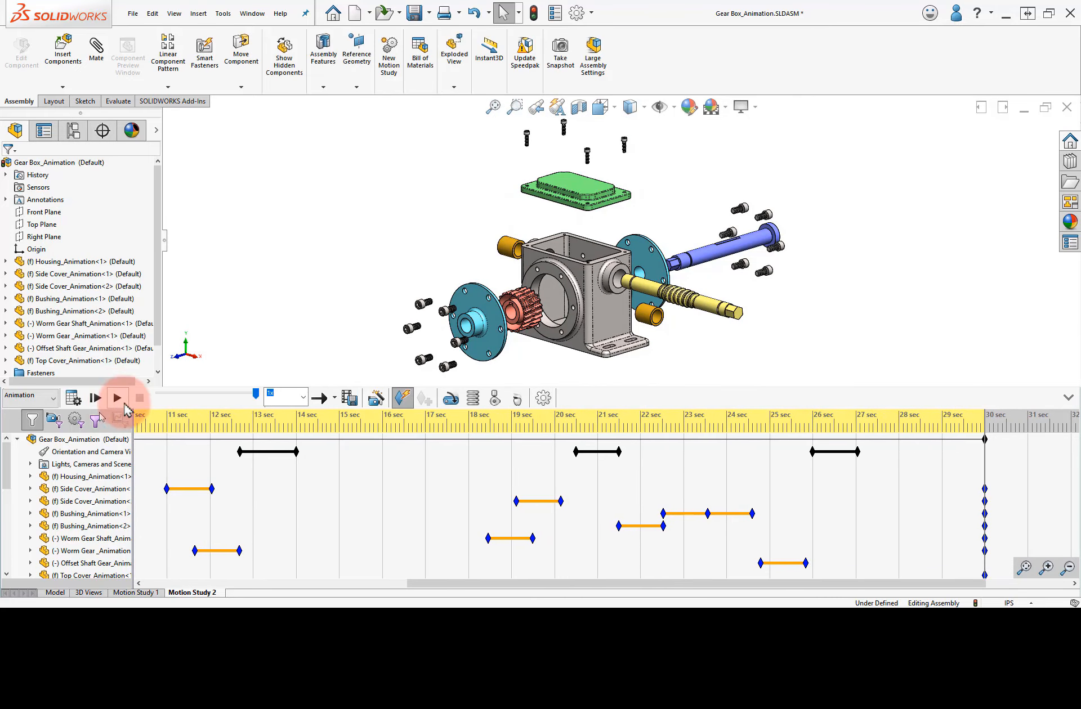
left_click(122, 402)
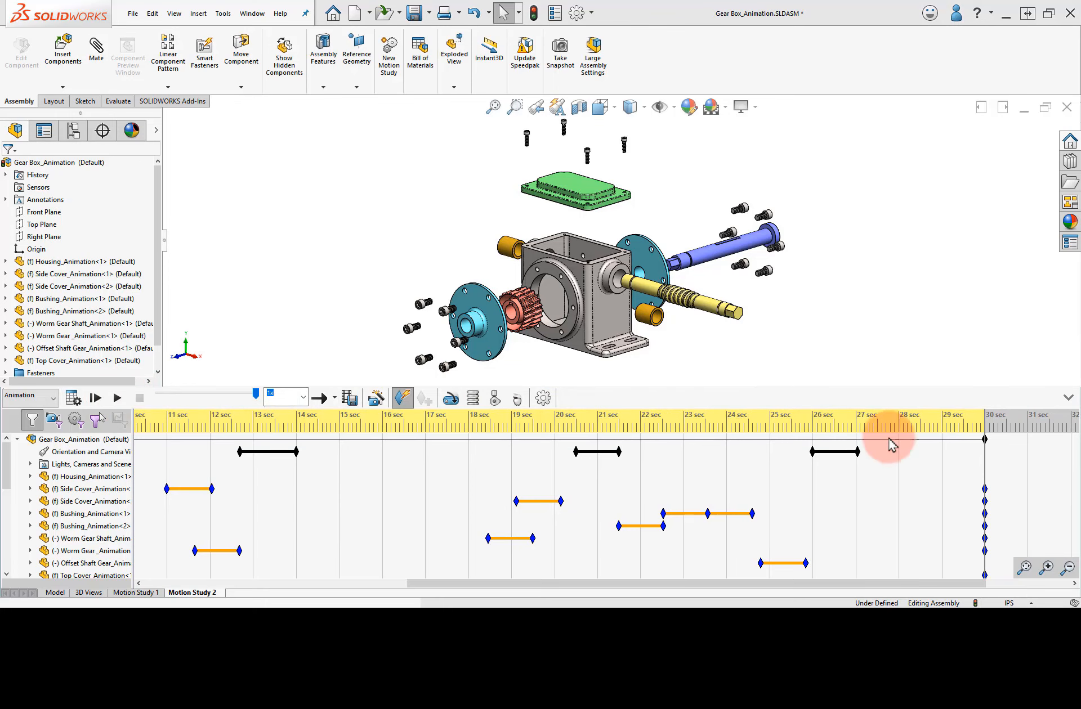
Return the time bar to 0 seconds and turn on Disable View Key Creation for the orientation and camera views.
left_click(986, 433)
left_click_drag(986, 424, 161, 459)
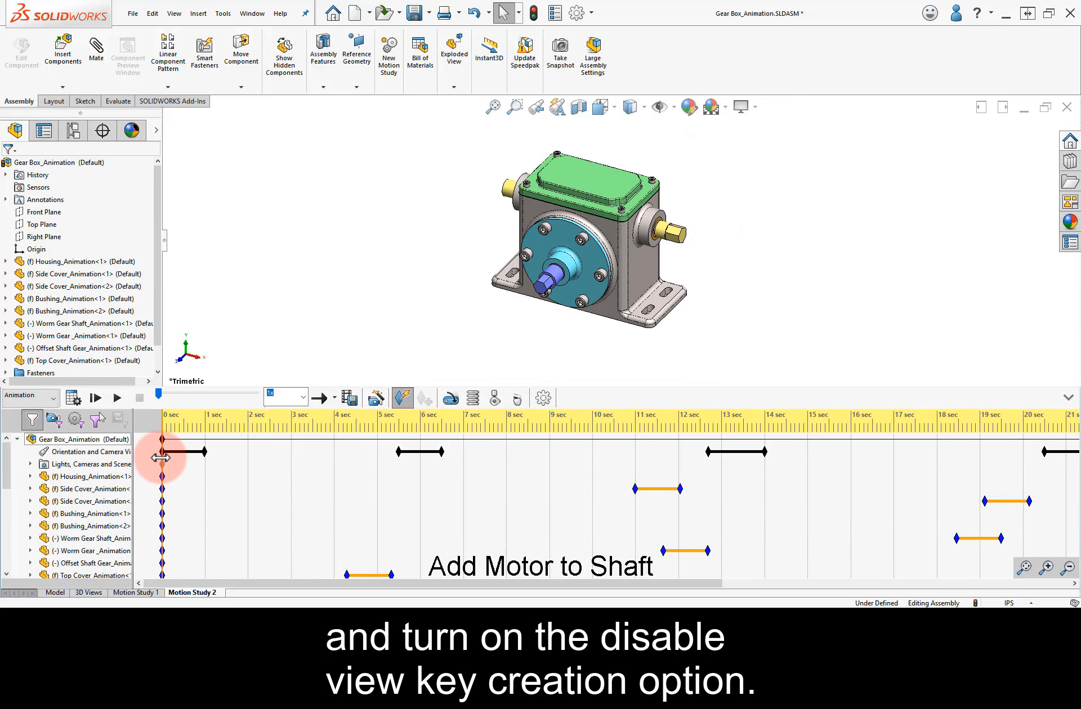
right_click(100, 452)
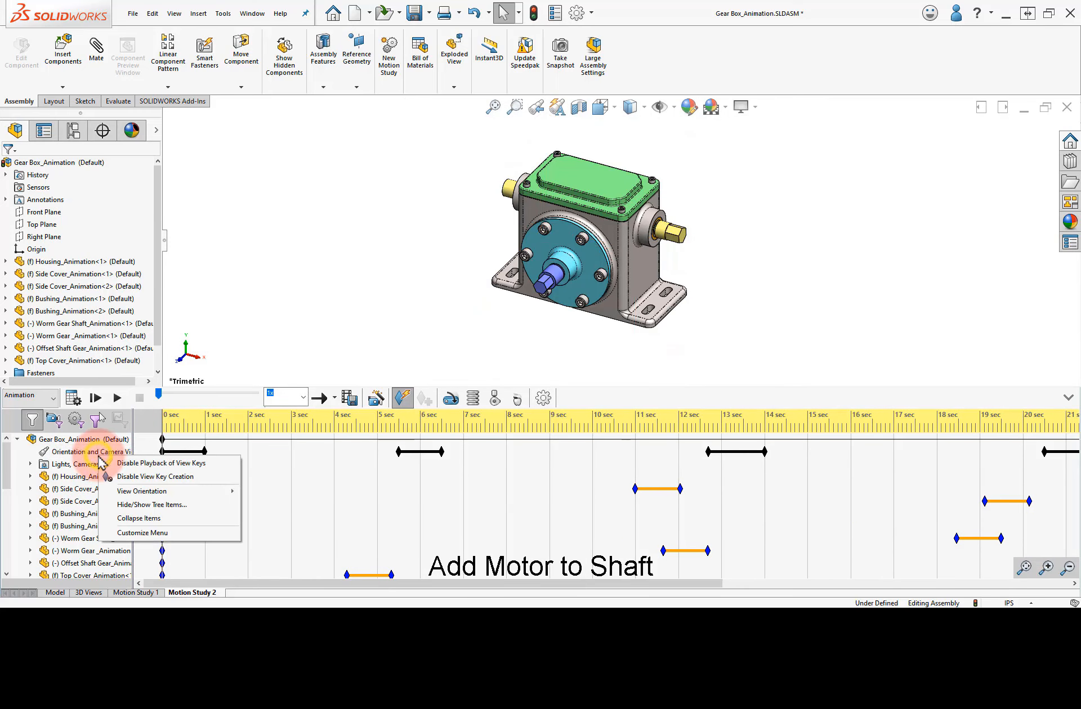
left_click(136, 478)
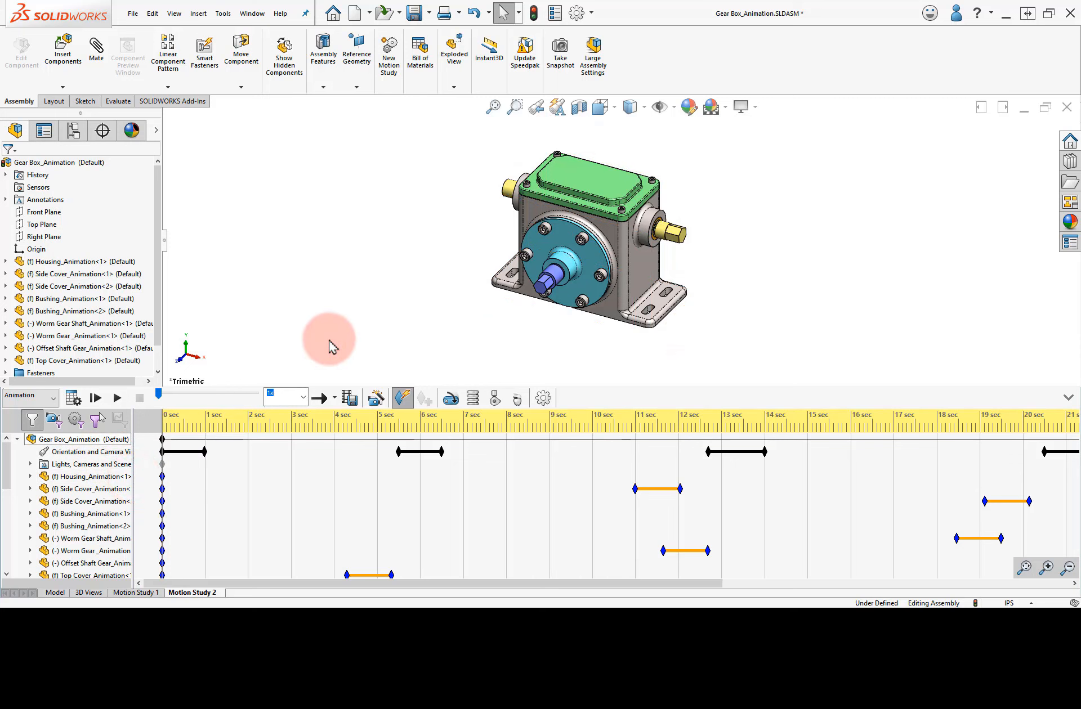
Start a rotary motor on the cylindrical face of the worm gear shaft.
left_click(452, 400)
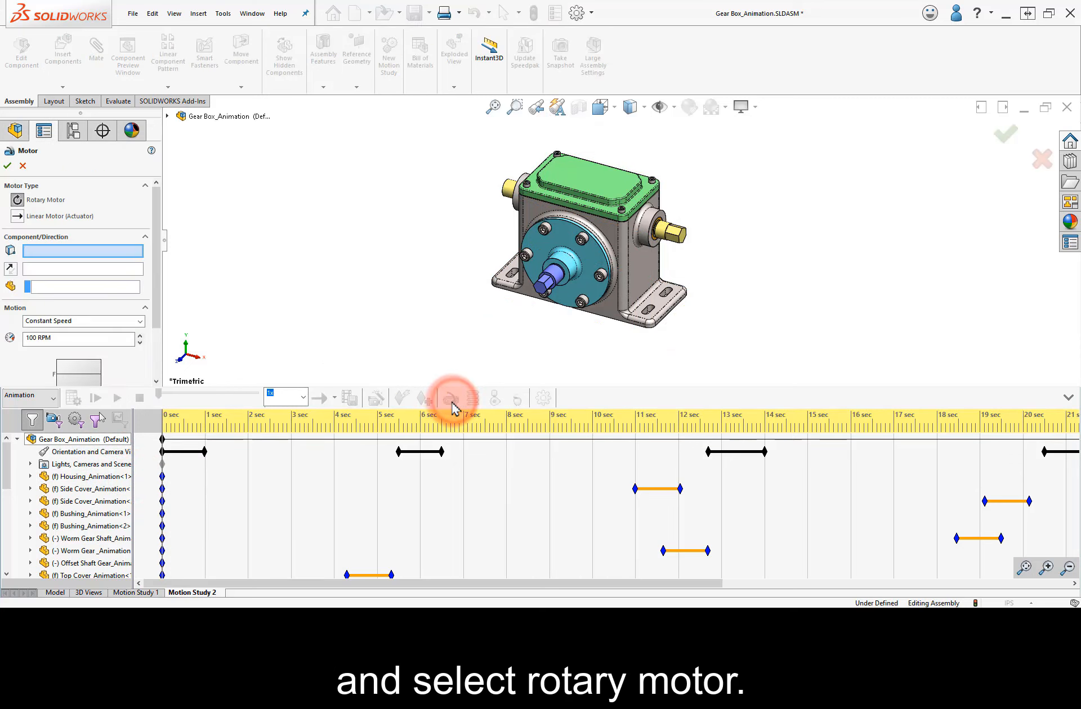
left_click(79, 254)
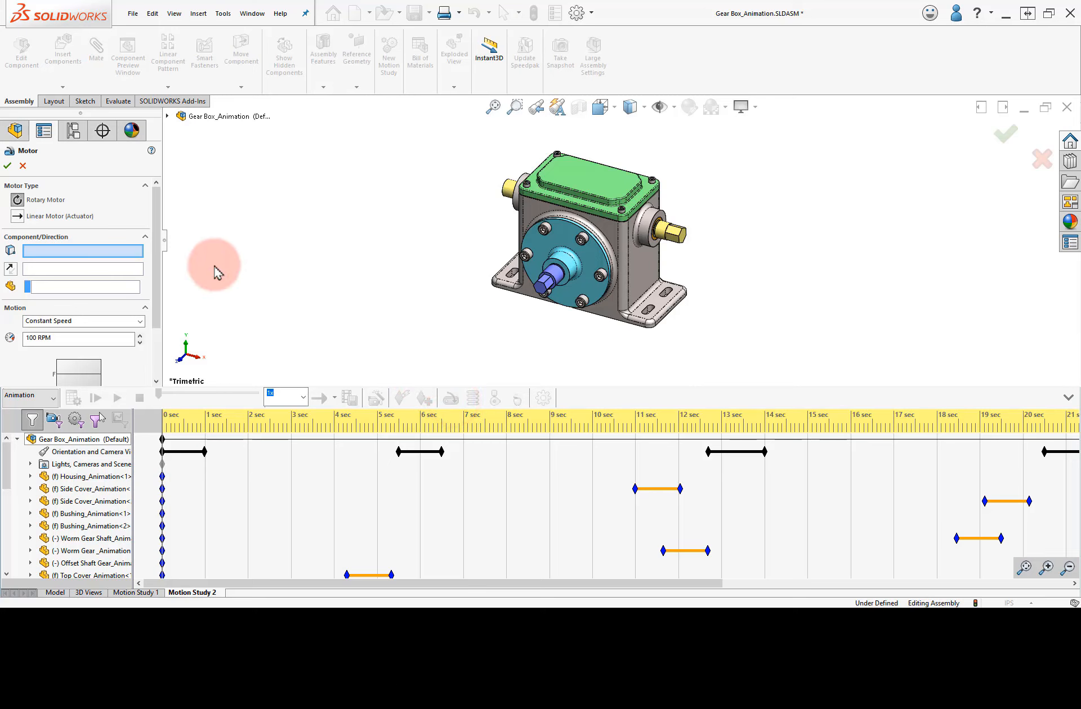
scroll(546, 277, "down", 5)
left_click(595, 285)
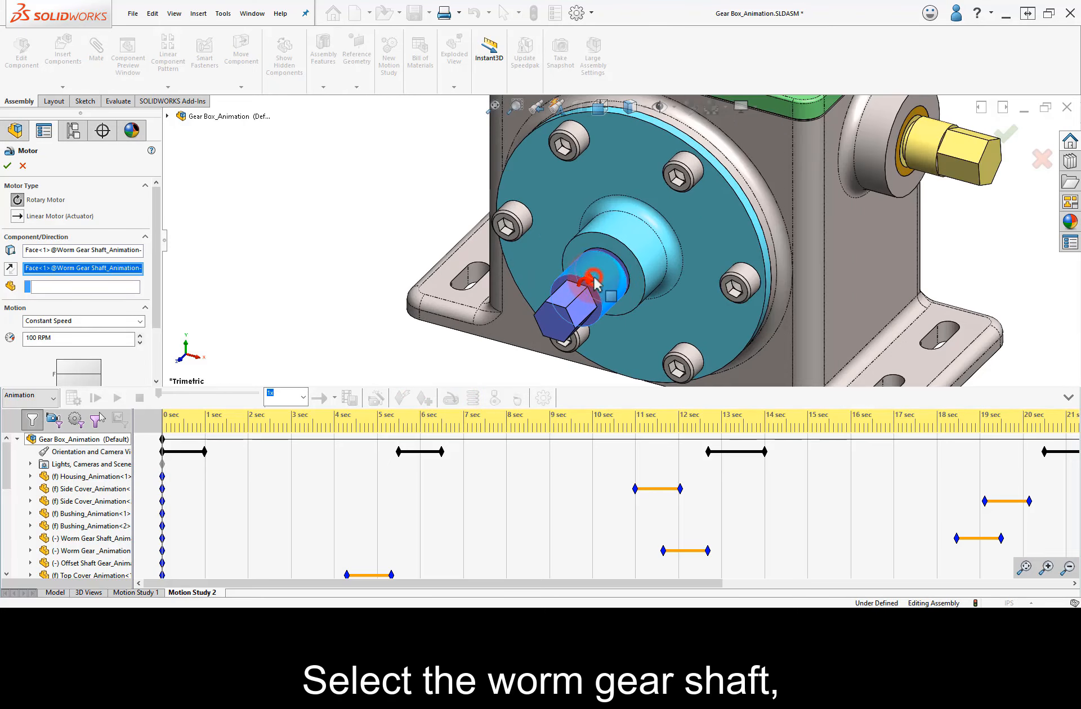
Set the motor's motion to Distance with 1800 degrees, a 7-second start time and an 8-second duration, and accept it.
left_click(139, 322)
left_click(139, 341)
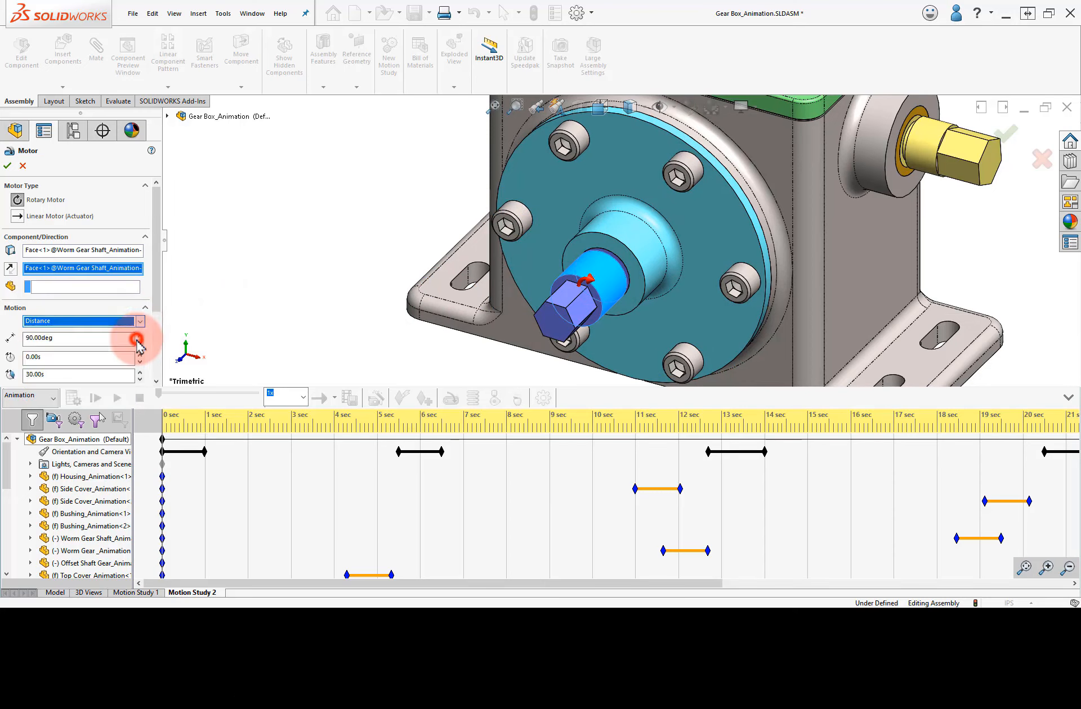
left_click_drag(154, 270, 156, 304)
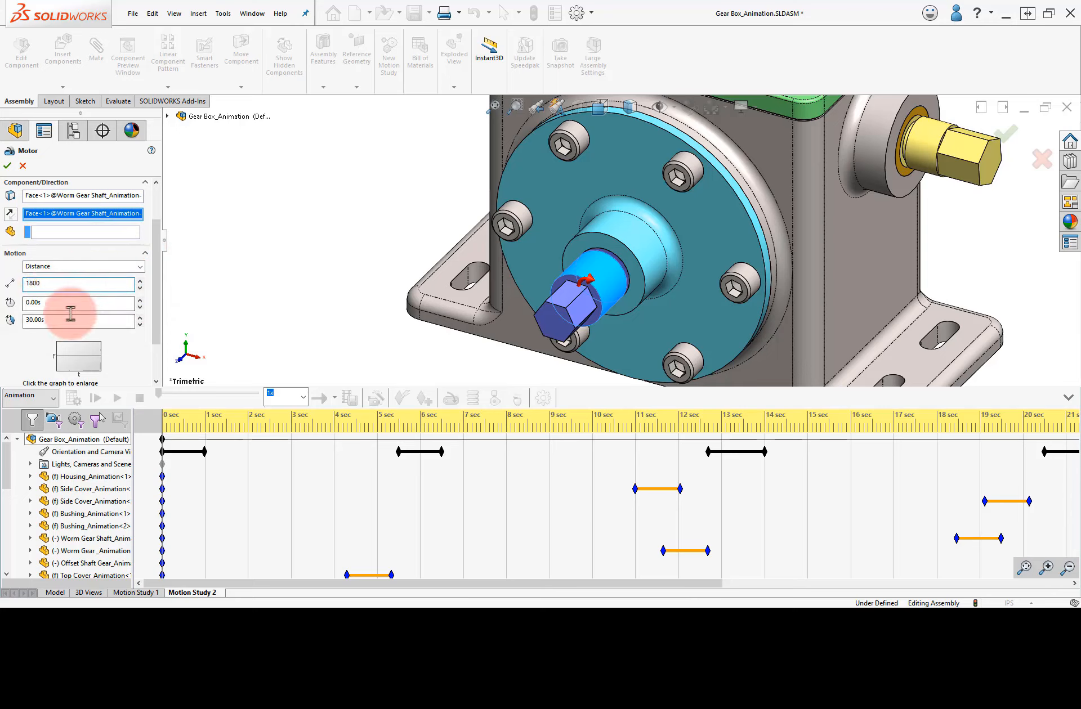
left_click_drag(59, 303, 24, 304)
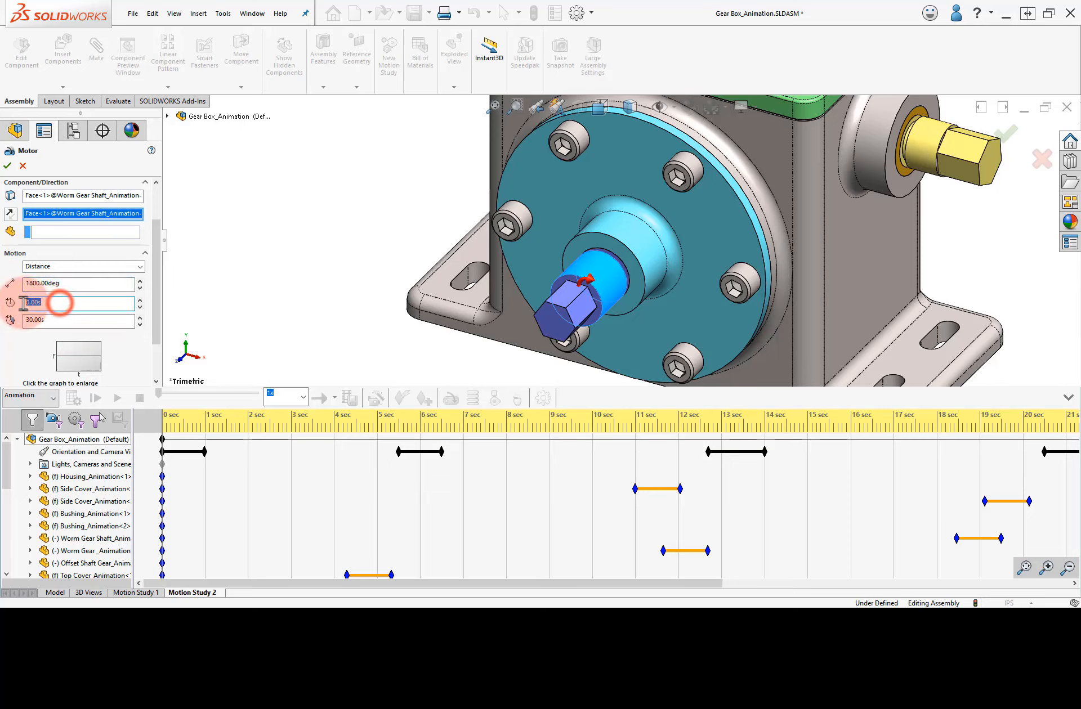
type("7")
left_click(69, 320)
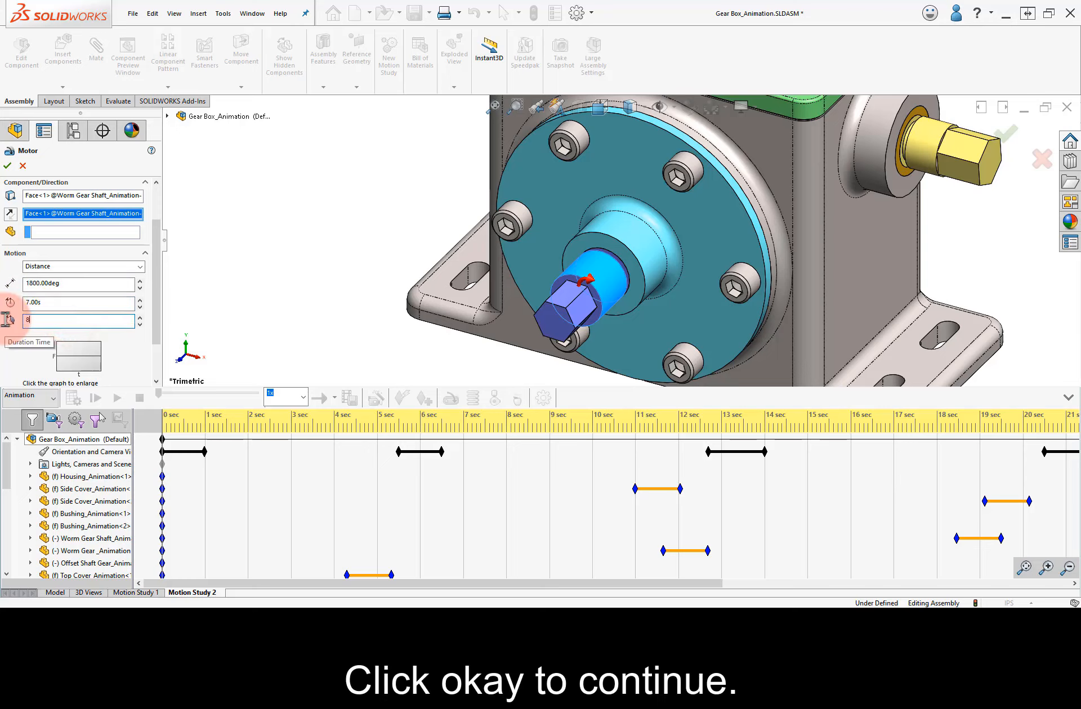
left_click(8, 165)
Collapse the Fasteners folder in the motion study tree and bring the rotary motor's entry into view.
left_click(274, 328)
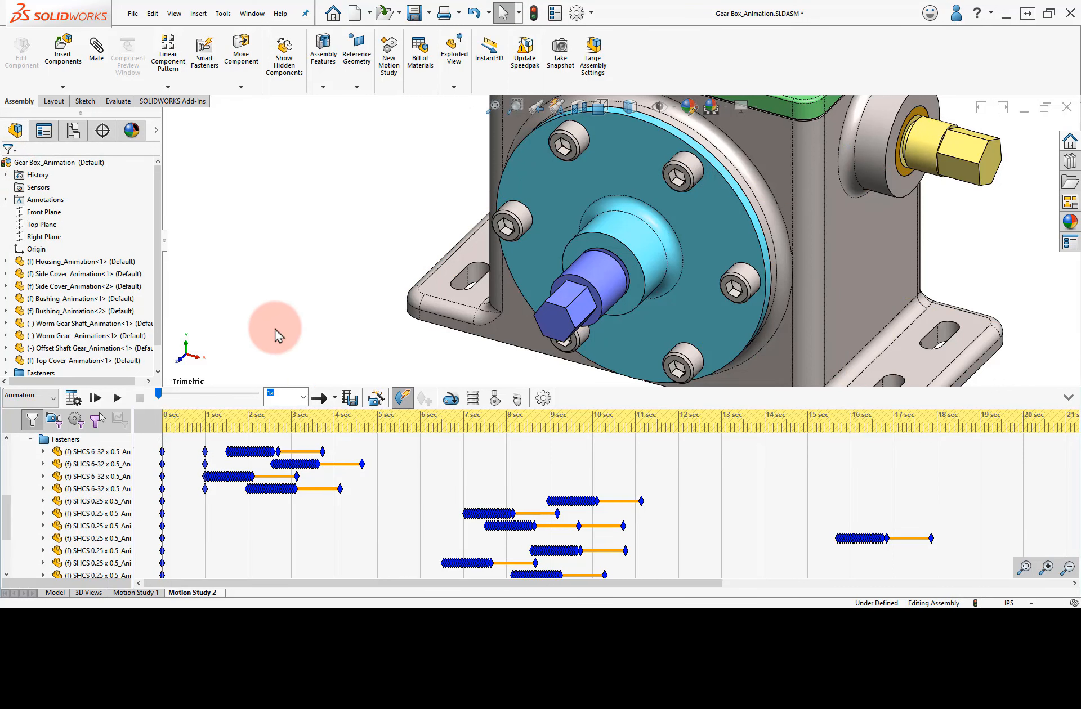
left_click(6, 438)
left_click(6, 439)
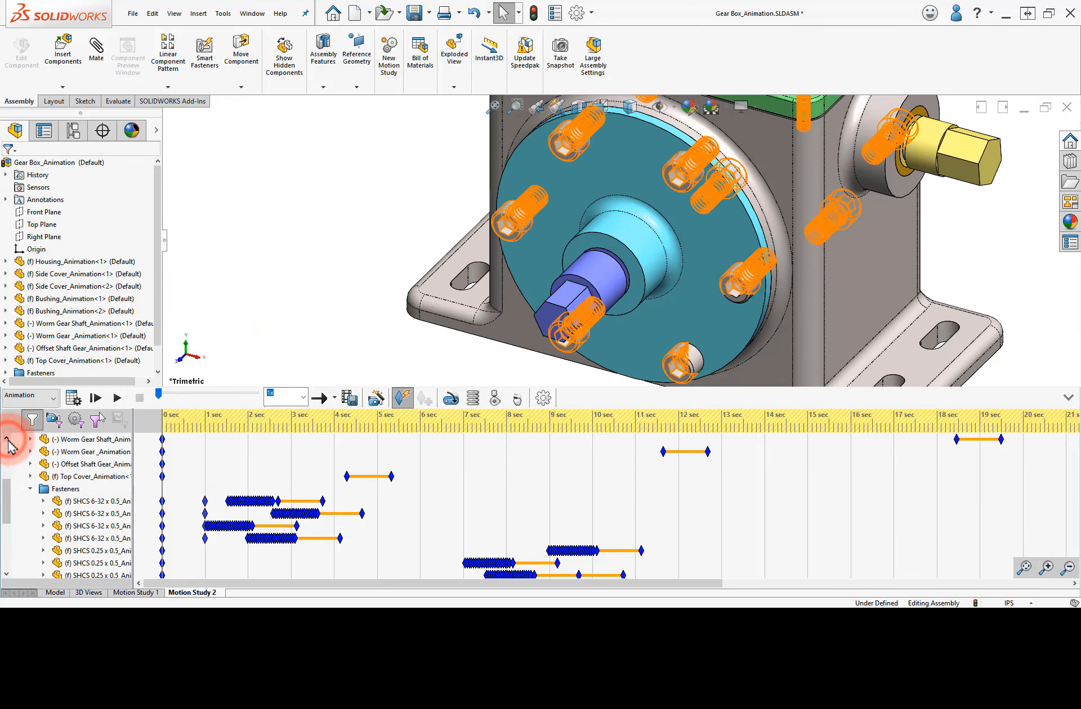
left_click(30, 490)
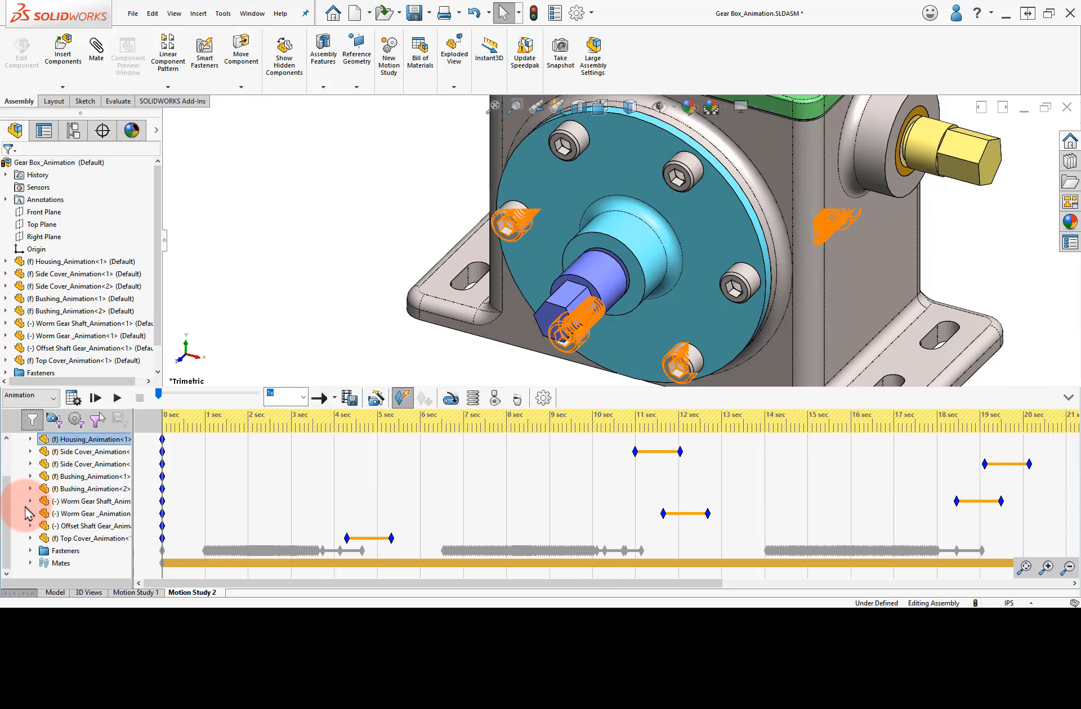
scroll(11, 512, "up", 2)
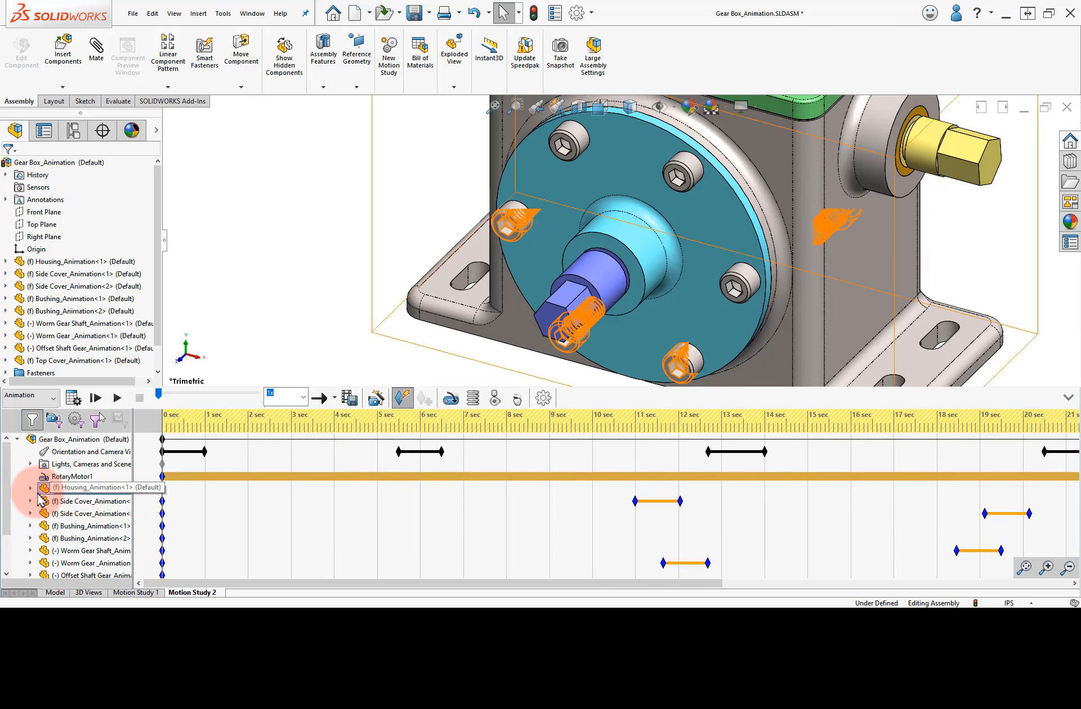
left_click(31, 489)
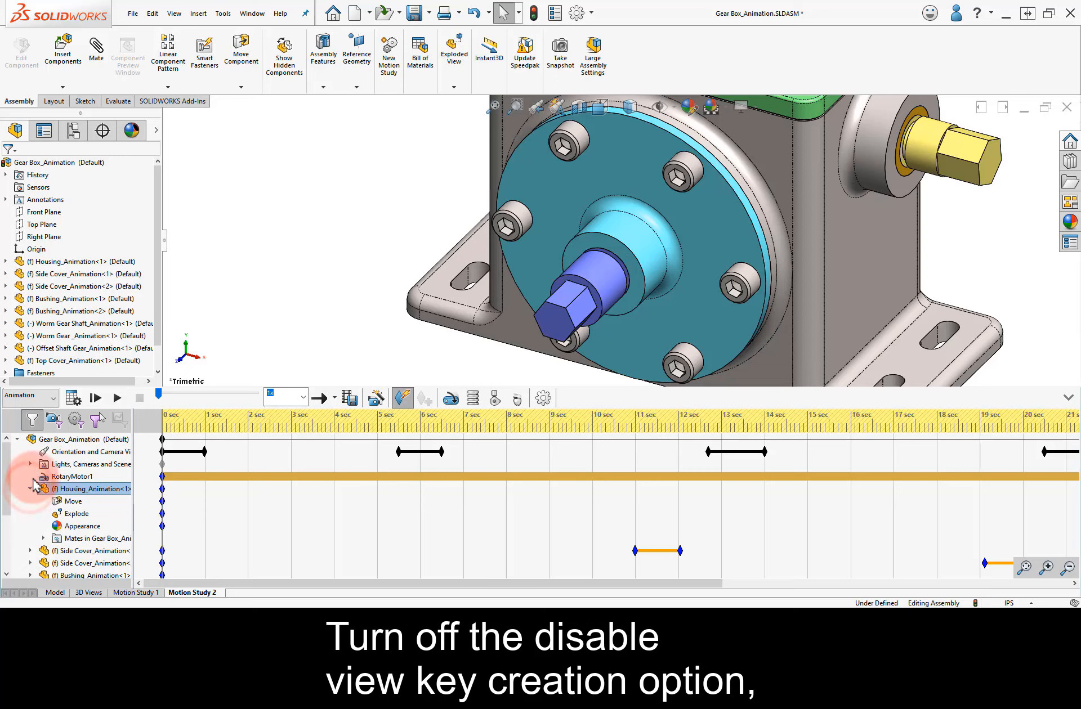
left_click(30, 489)
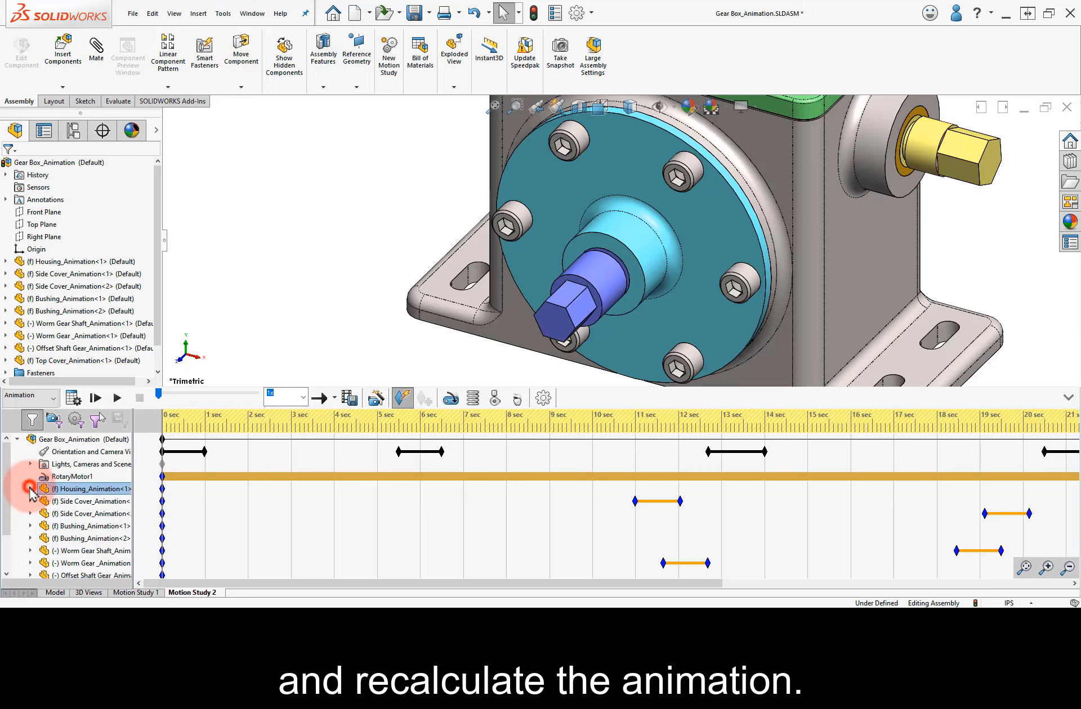
Turn off Disable View Key Creation and play the animation with the shaft motor included.
right_click(88, 452)
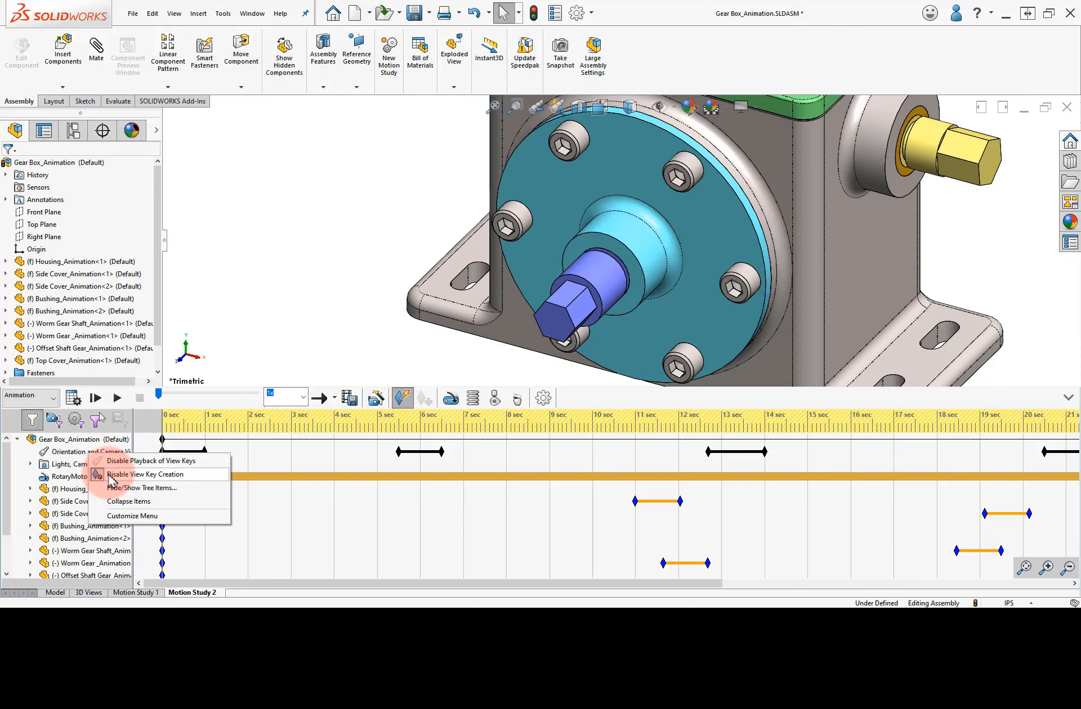
left_click(146, 474)
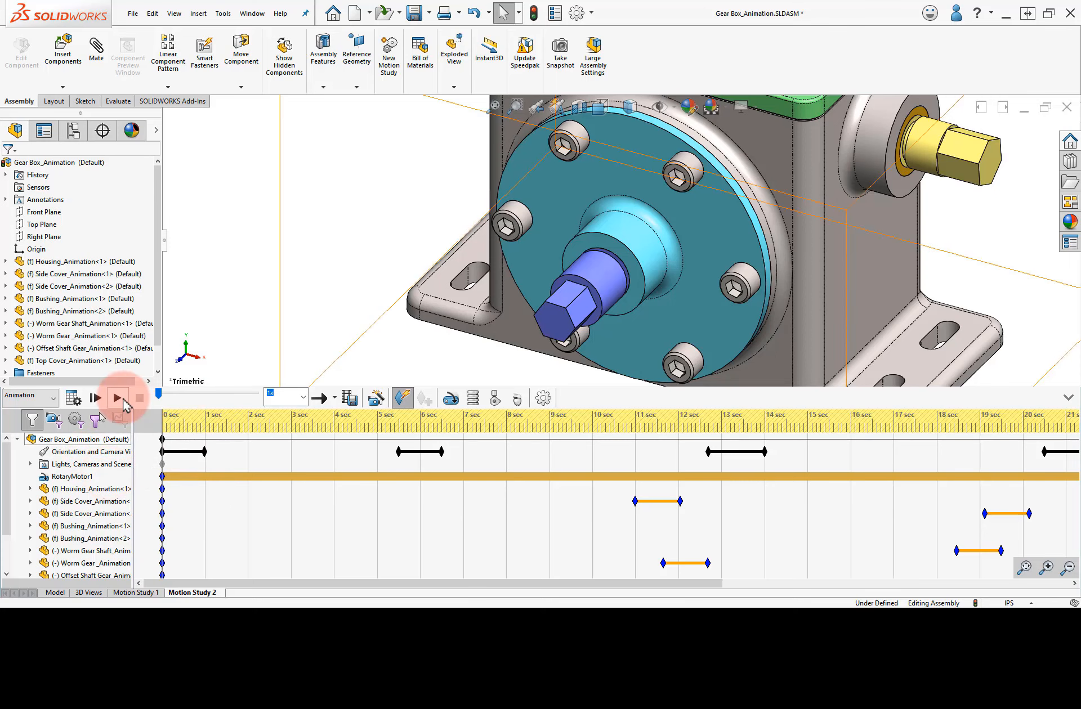
left_click(117, 398)
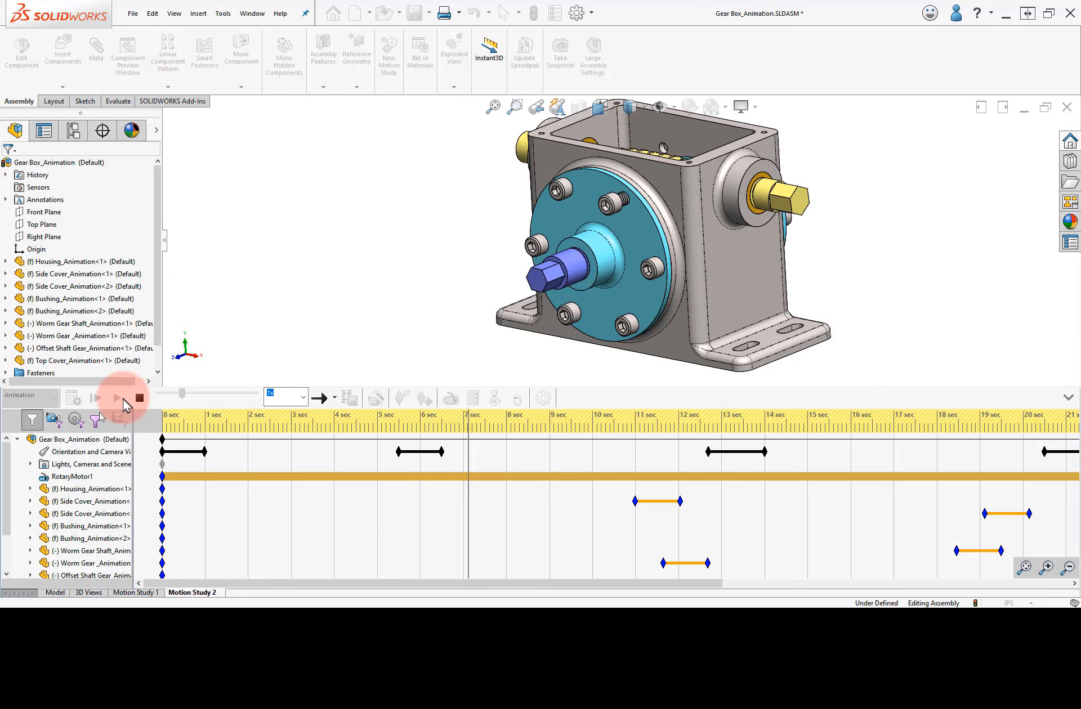
Stop the playback, return the timeline to 0 seconds and play the full animation from the start.
left_click(139, 398)
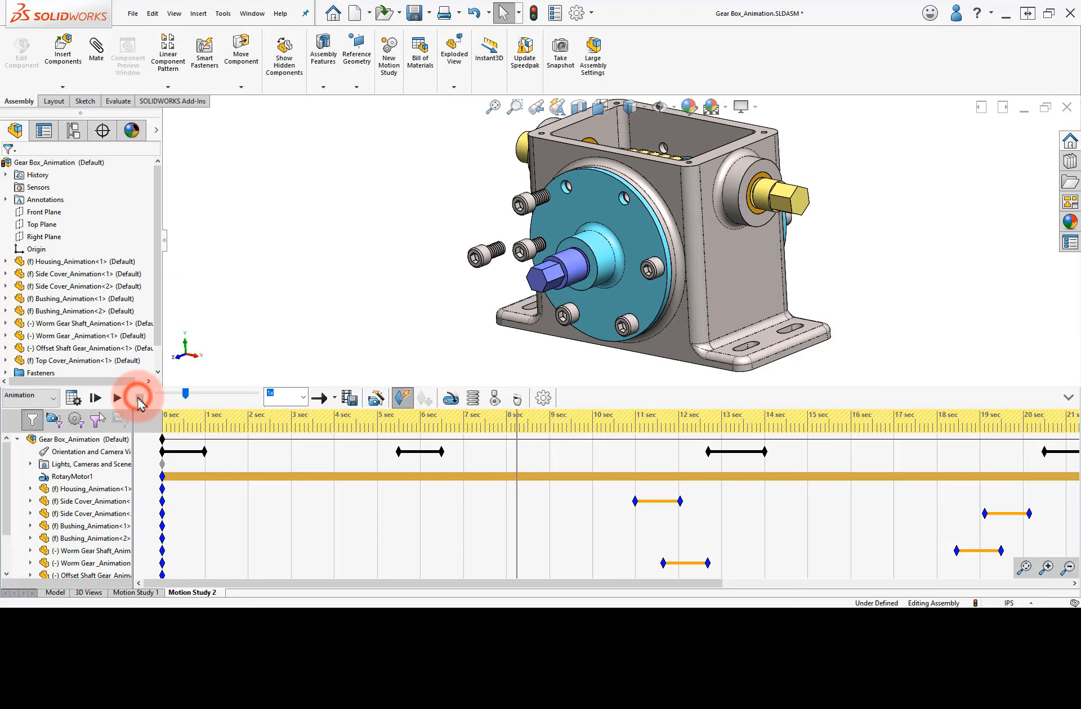
left_click(171, 421)
left_click_drag(171, 422, 170, 419)
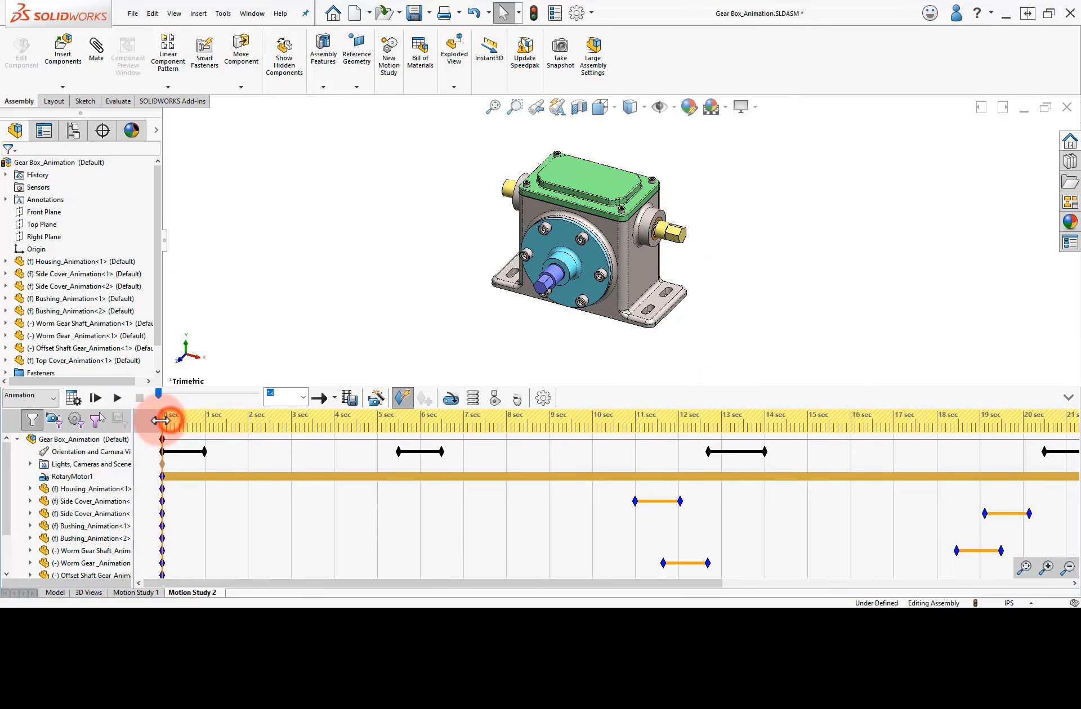
left_click(96, 398)
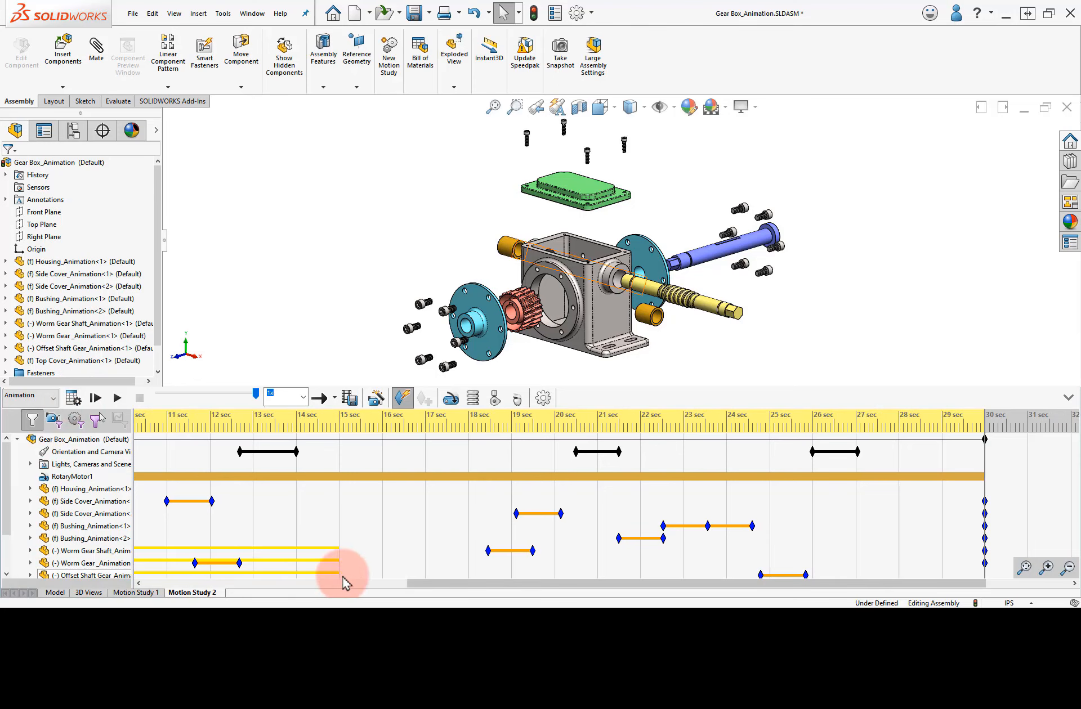
Expand the worm gear shaft's entry in the motion study tree, examine its motor-driven Move bar, and collapse the entry again.
left_click_drag(406, 585, 225, 583)
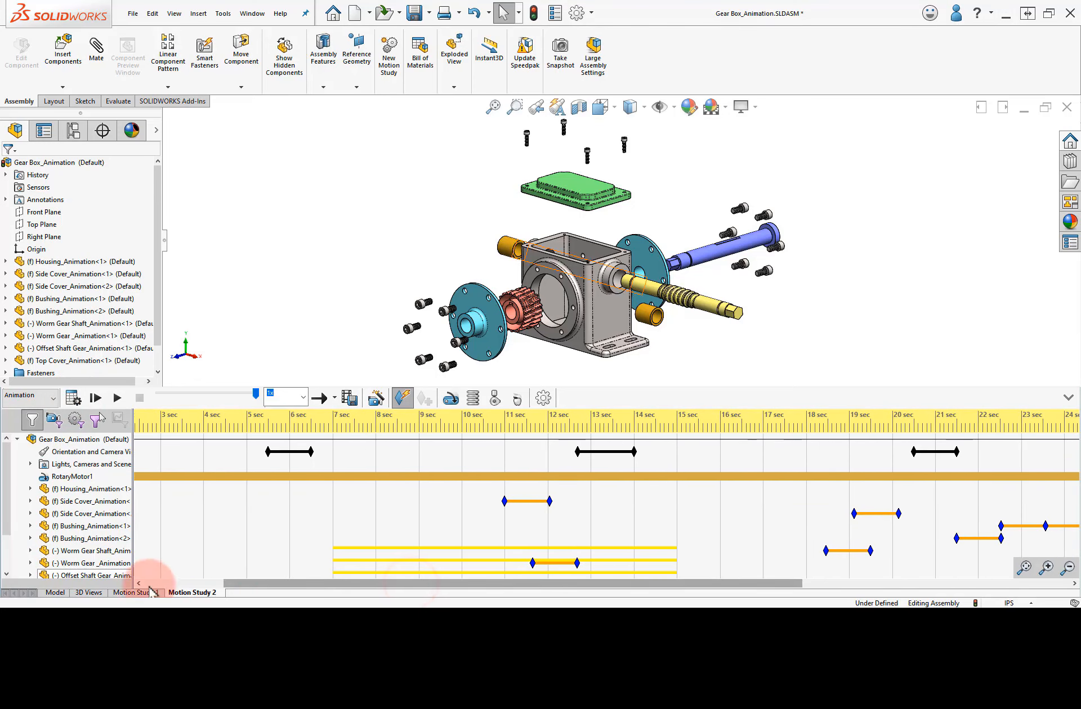
scroll(11, 509, "down", 4)
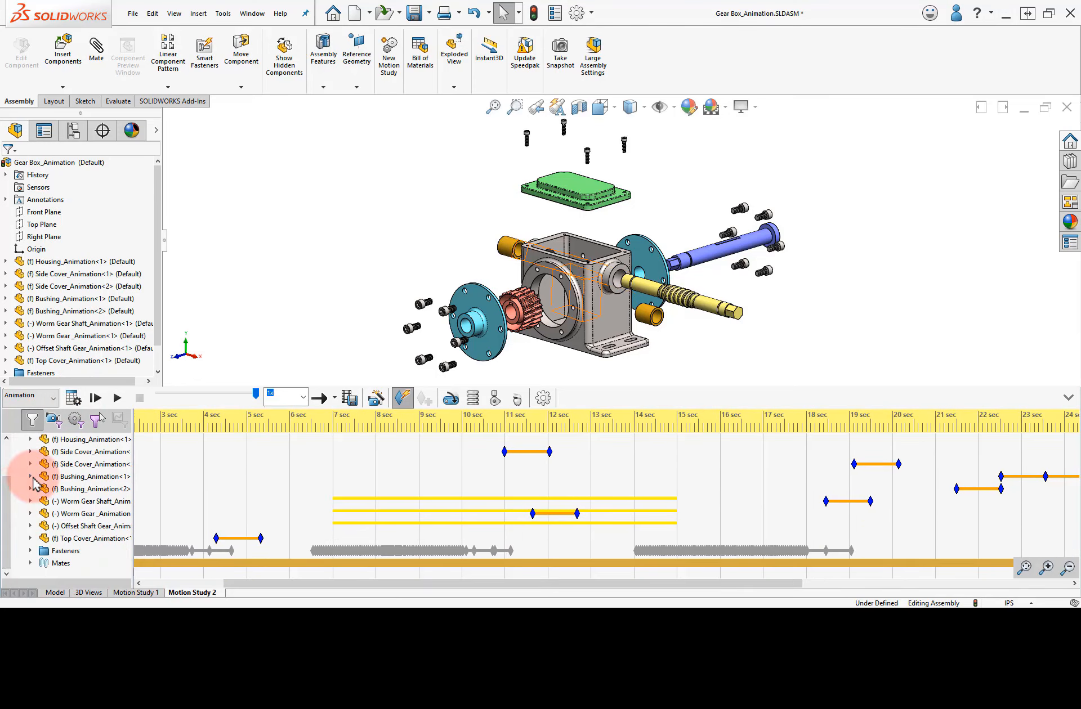
left_click(31, 502)
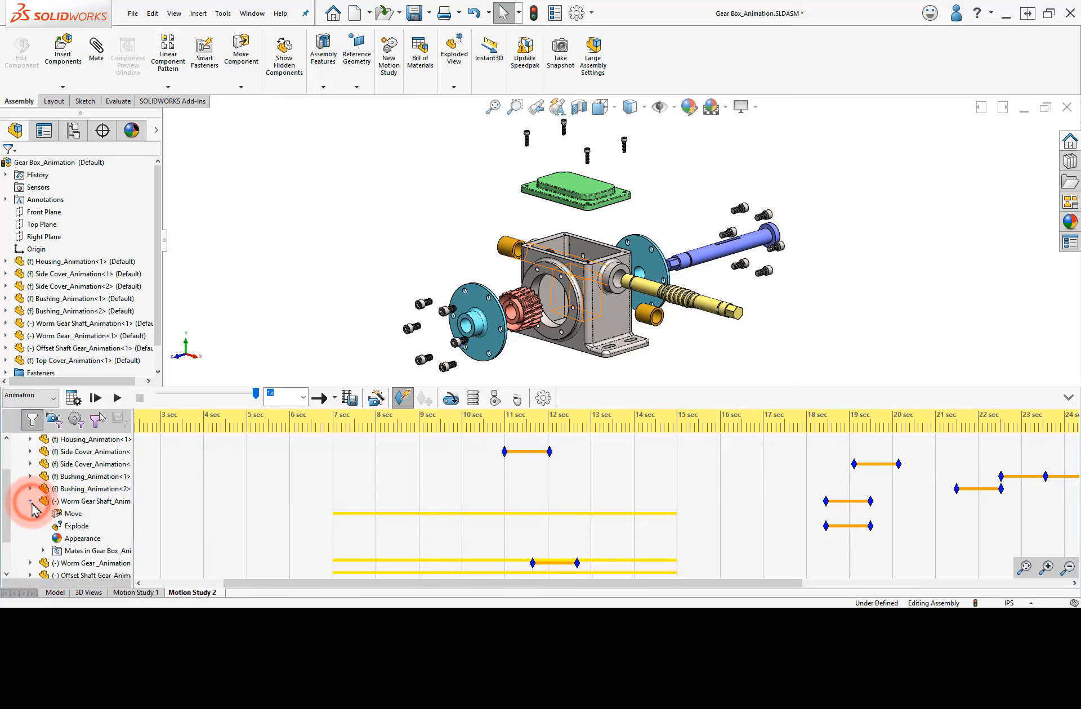
left_click(68, 501)
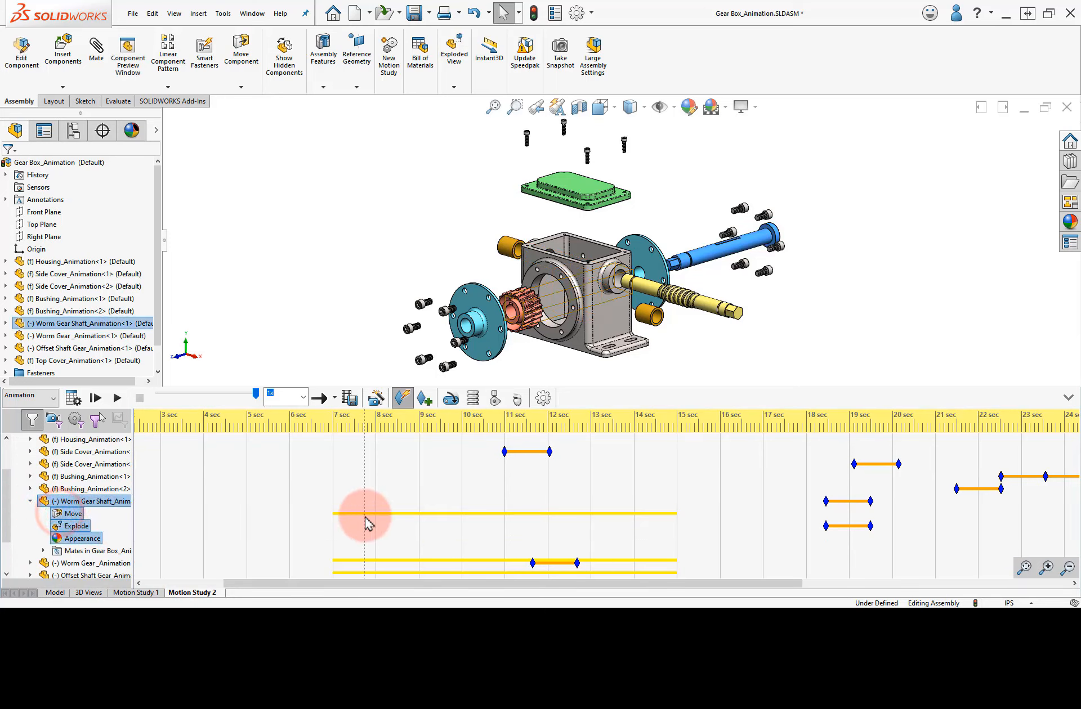
left_click(31, 501)
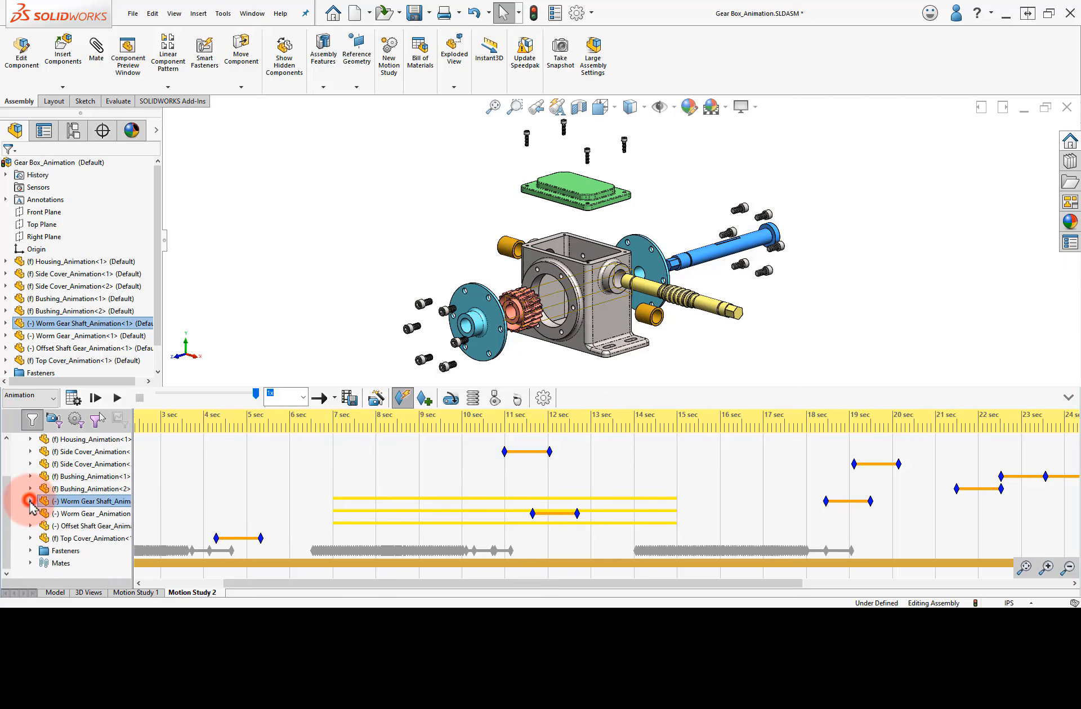
left_click(8, 457)
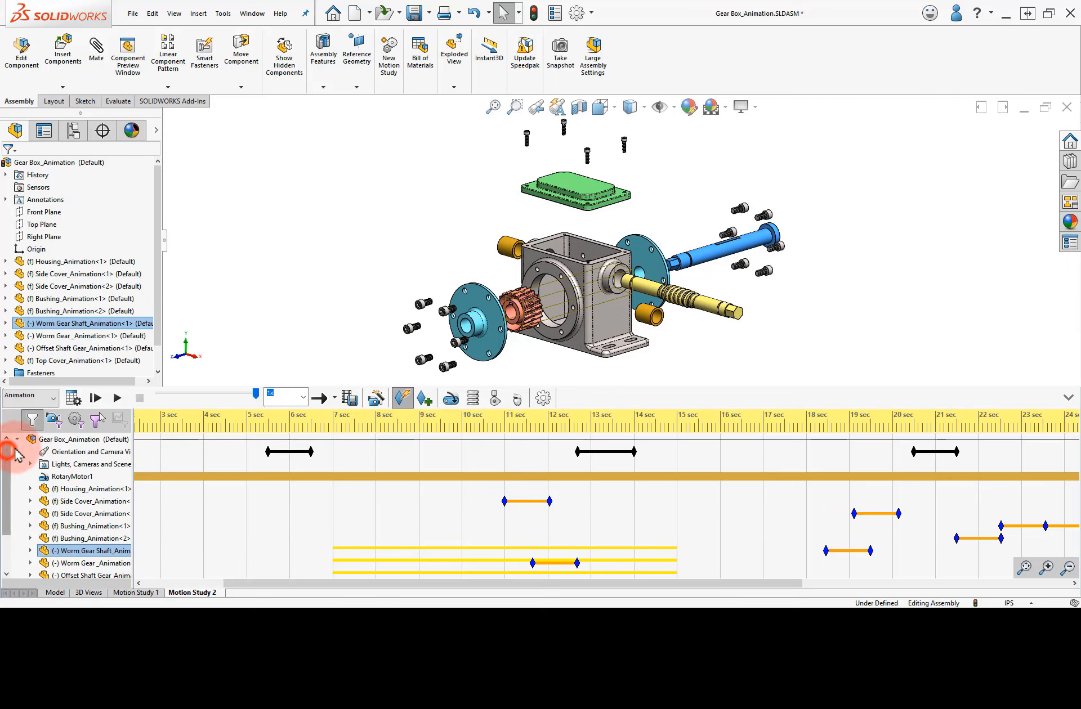
left_click(271, 338)
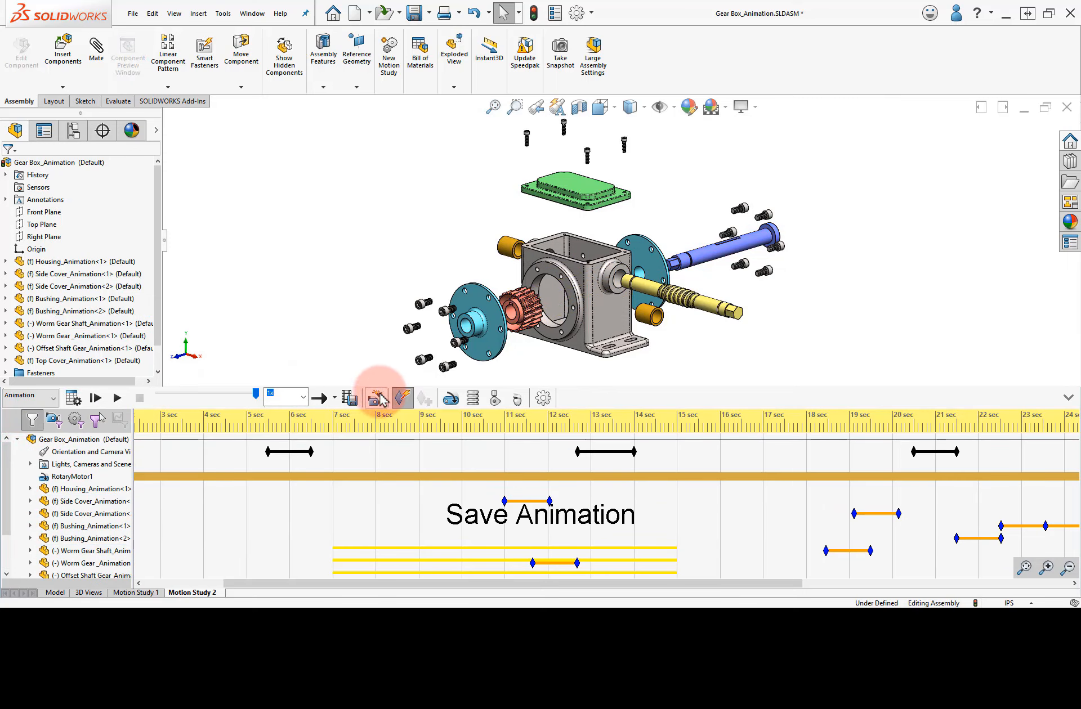
Start saving the animation to file as an MP4 video at 30 frames per second.
left_click(349, 398)
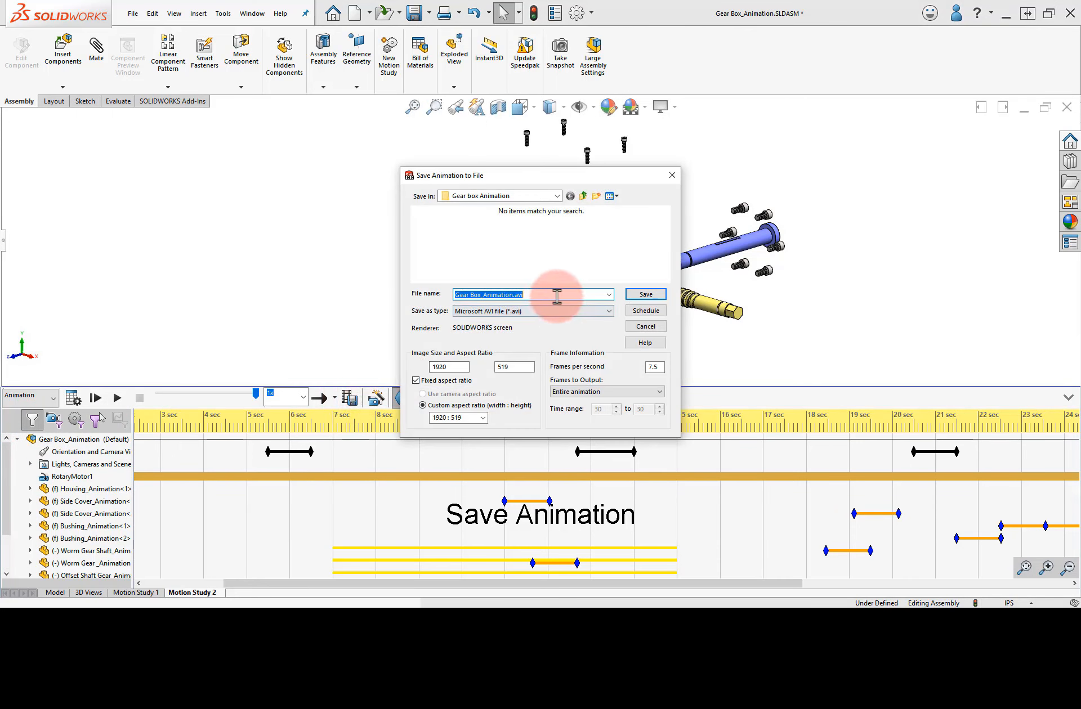
left_click(600, 315)
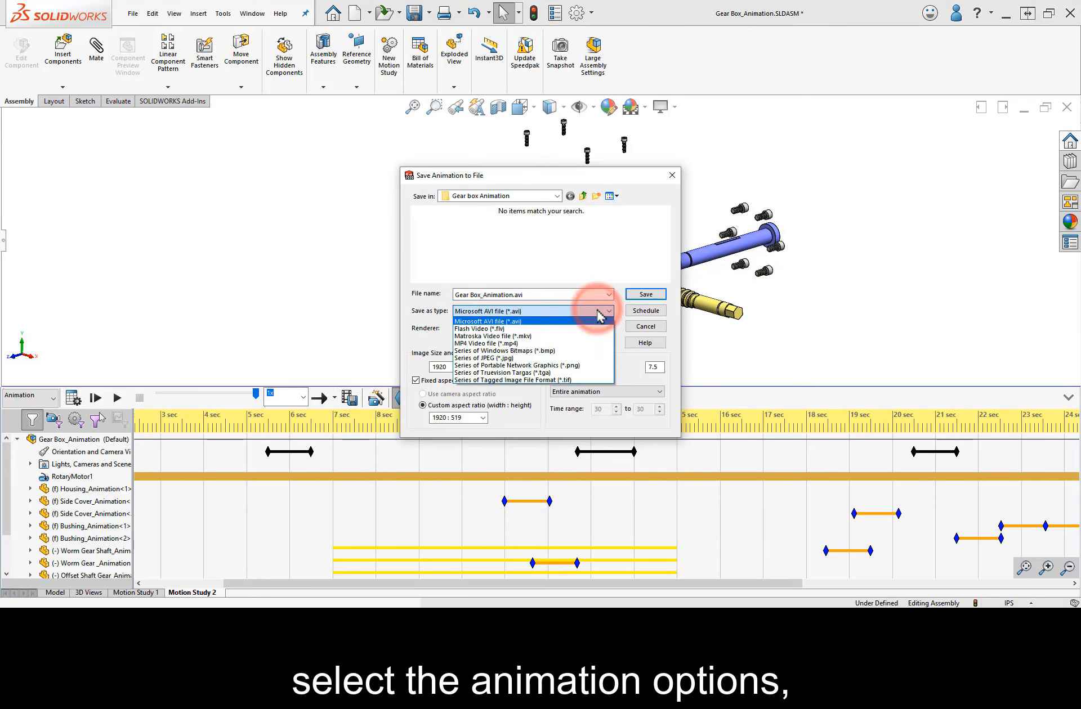
left_click(601, 344)
left_click(661, 372)
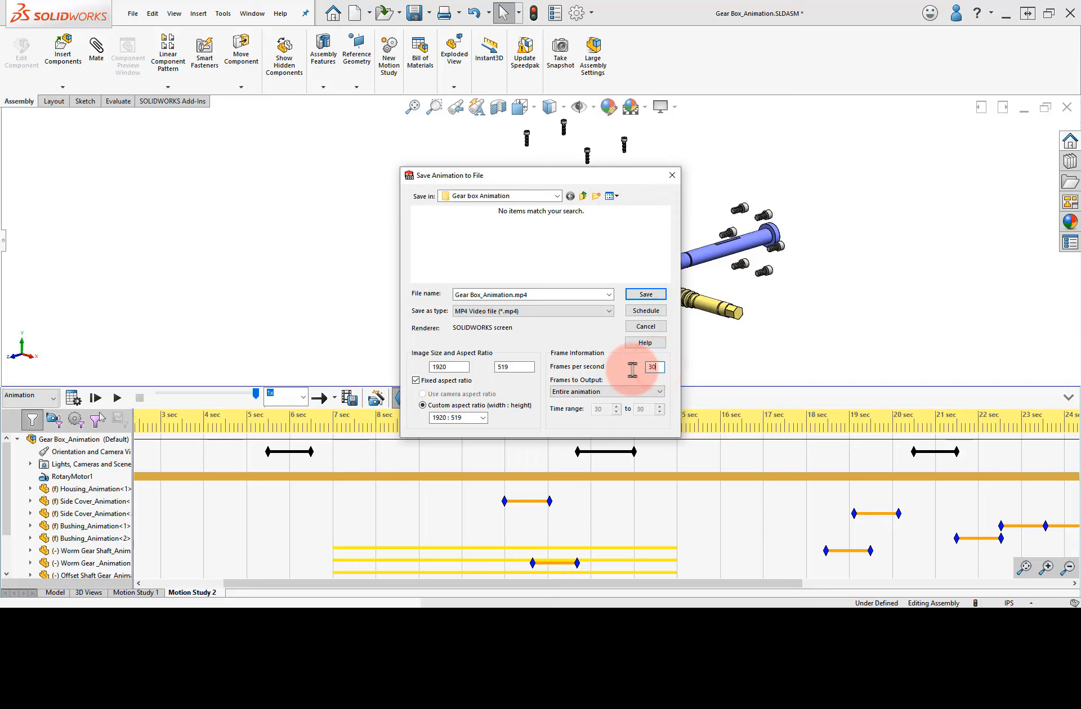
Set the custom aspect ratio to 16:9 (HDTV format) and save the video as Gear Box_Animation.mp4.
left_click(445, 382)
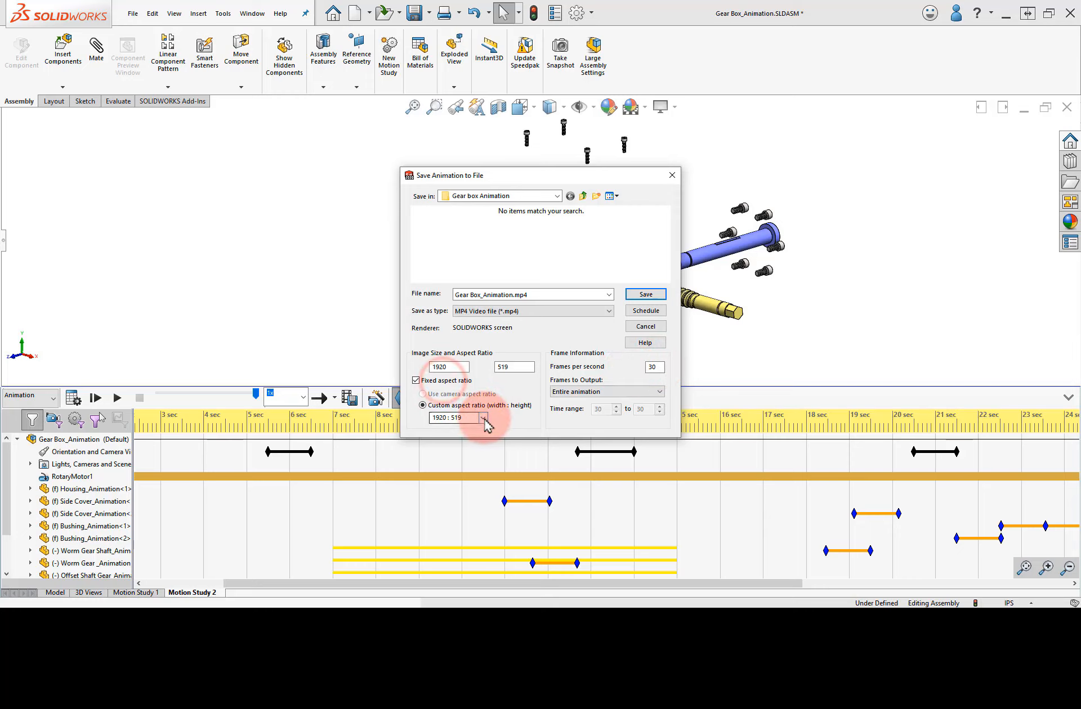
left_click(483, 418)
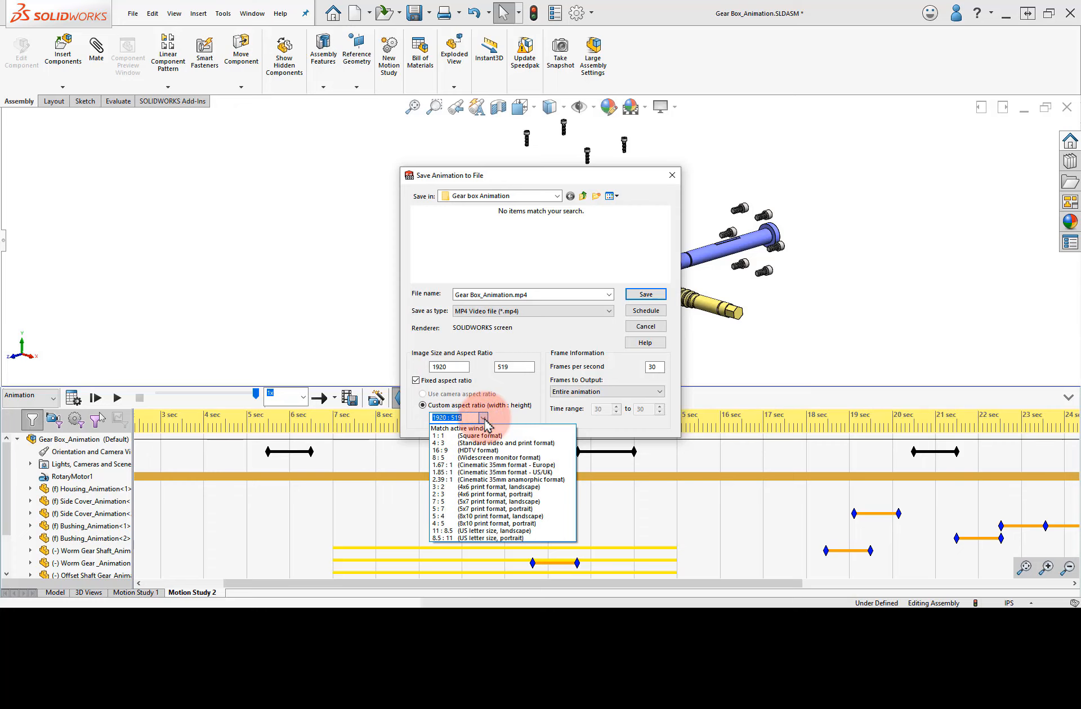
left_click(487, 454)
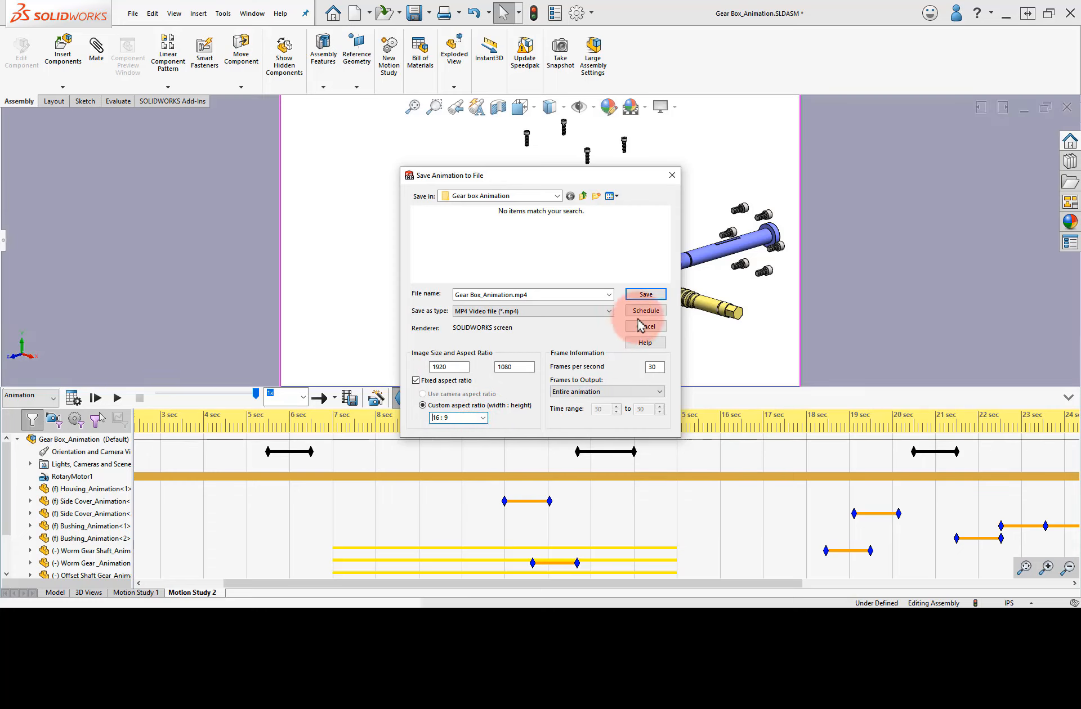
left_click(646, 295)
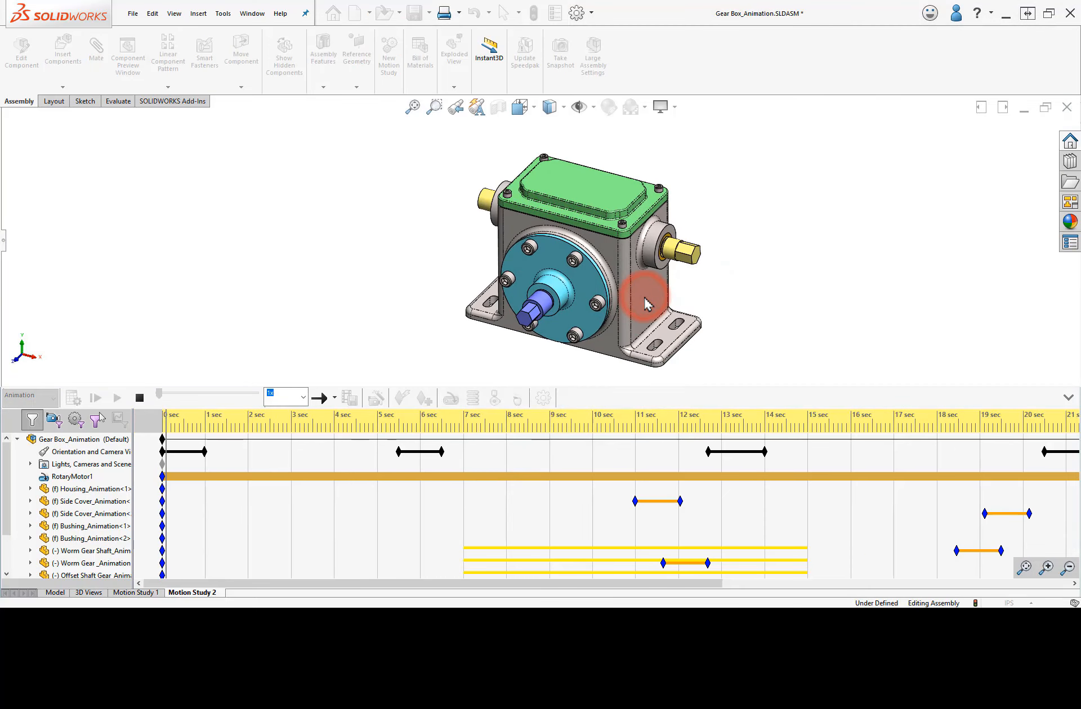